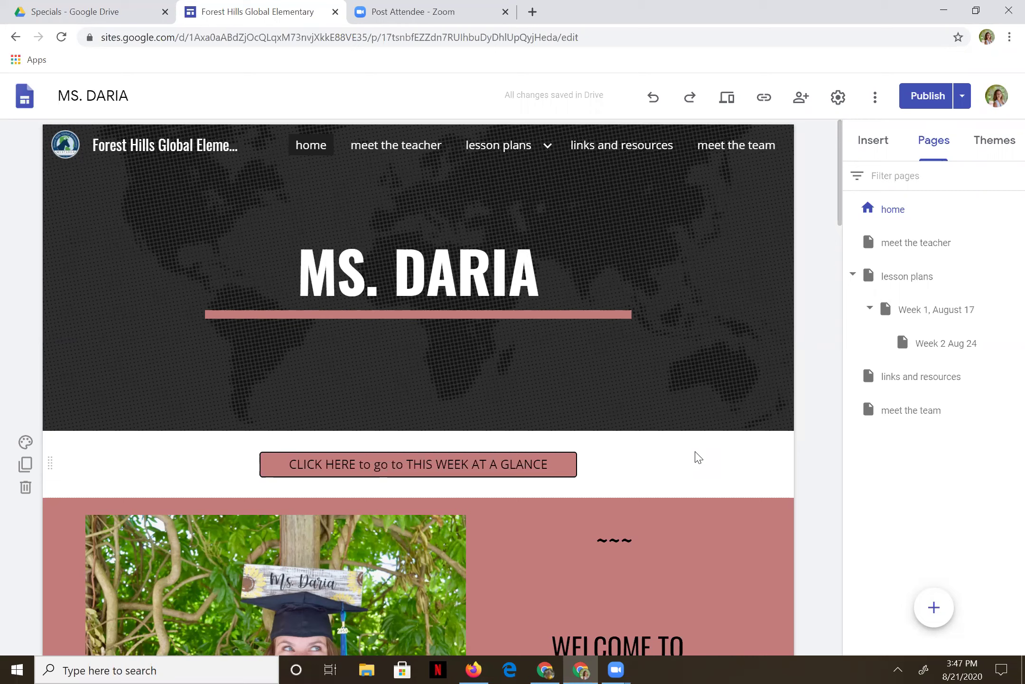
On the lesson plans page, add header text reading "Use the pull down tab at the top for the Weekly Lessons during remote learning".
{"action": "mouse_move", "coordinate": [759, 276]}
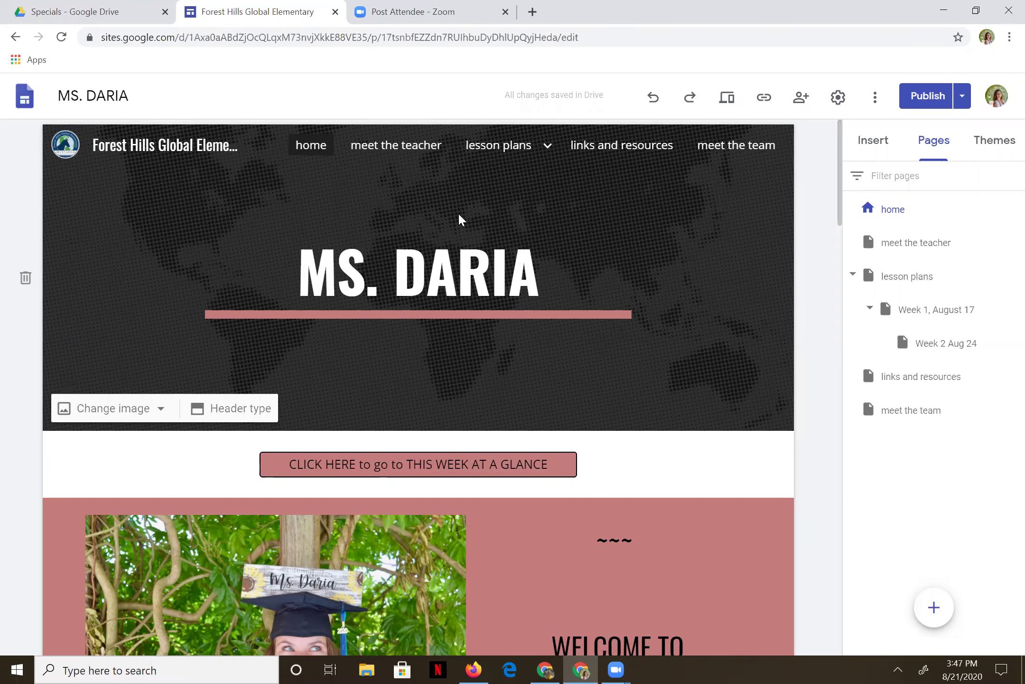
{"action": "left_click", "coordinate": [498, 145]}
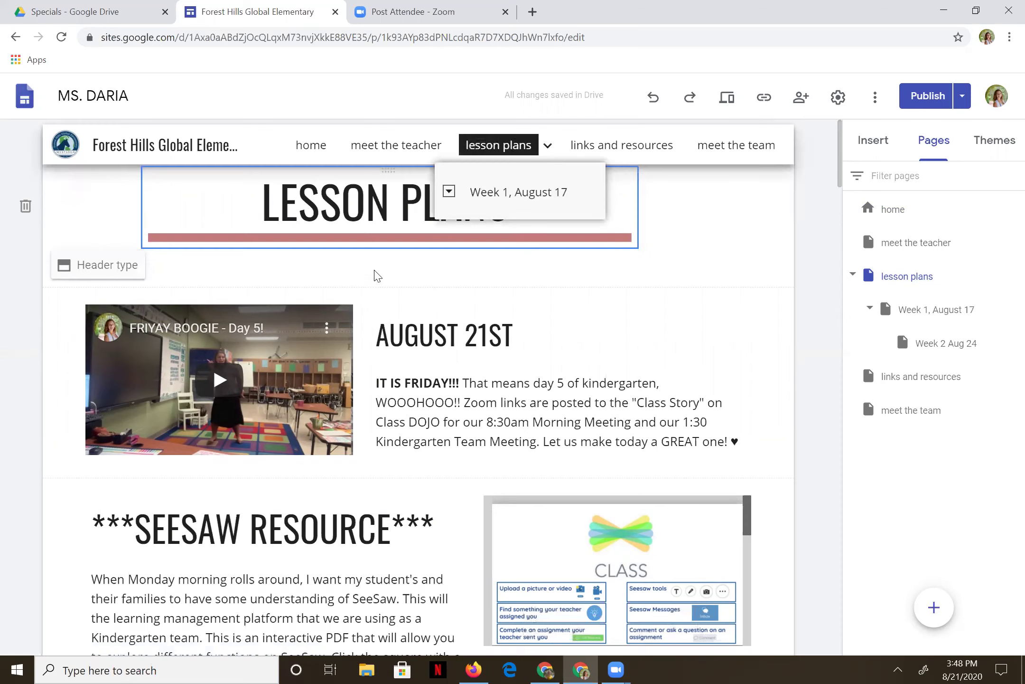
{"action": "double_click", "coordinate": [424, 258]}
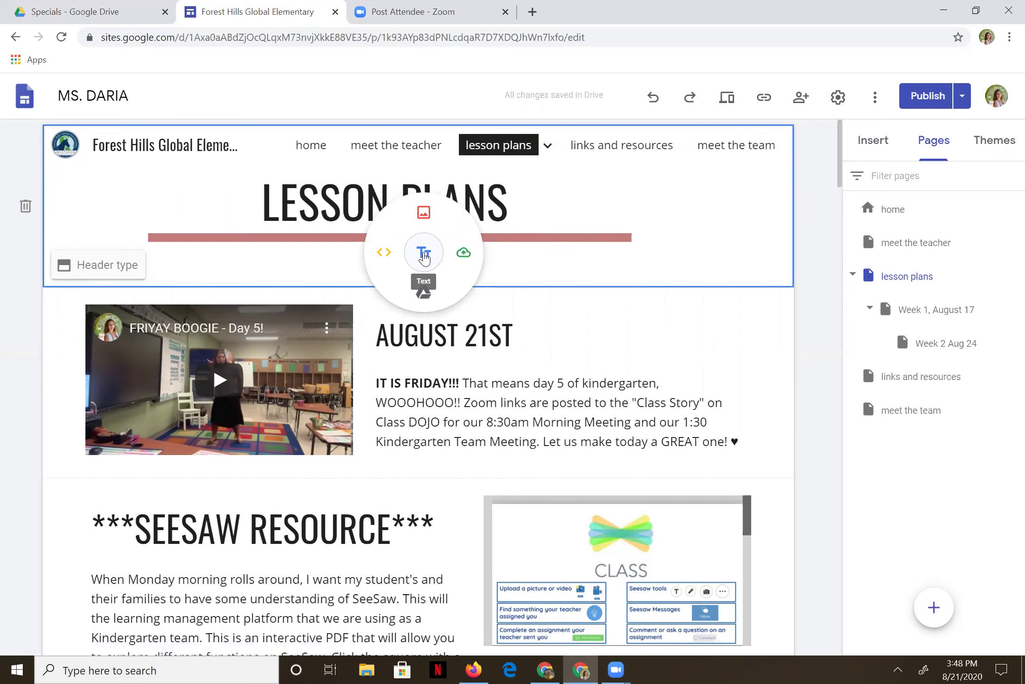
{"action": "left_click", "coordinate": [424, 256]}
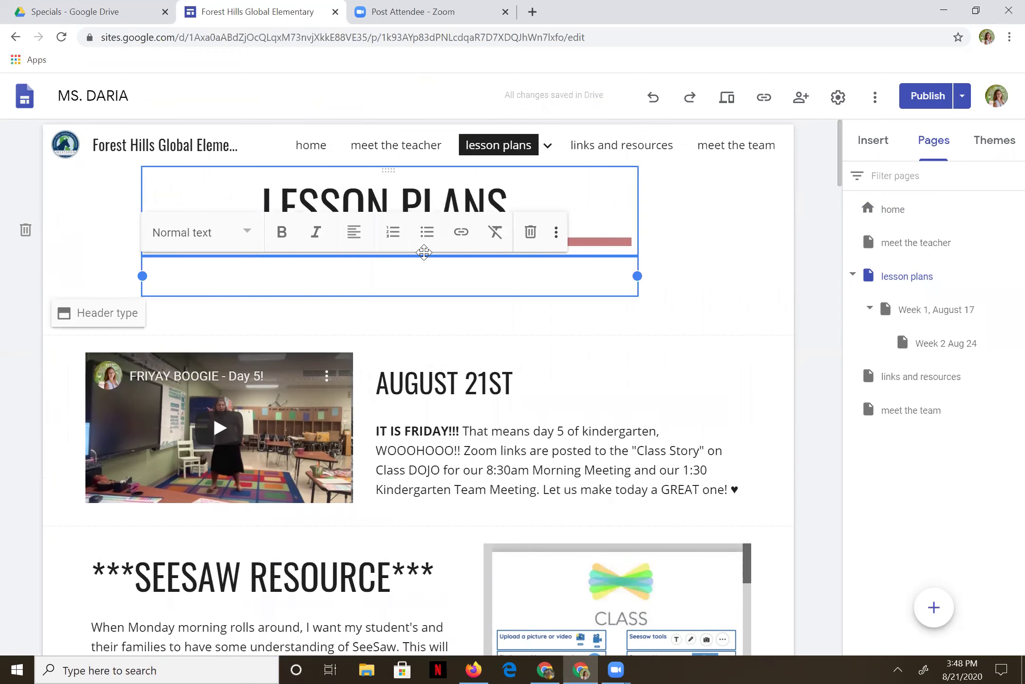
{"action": "type", "text": "Use the pull down tab at "}
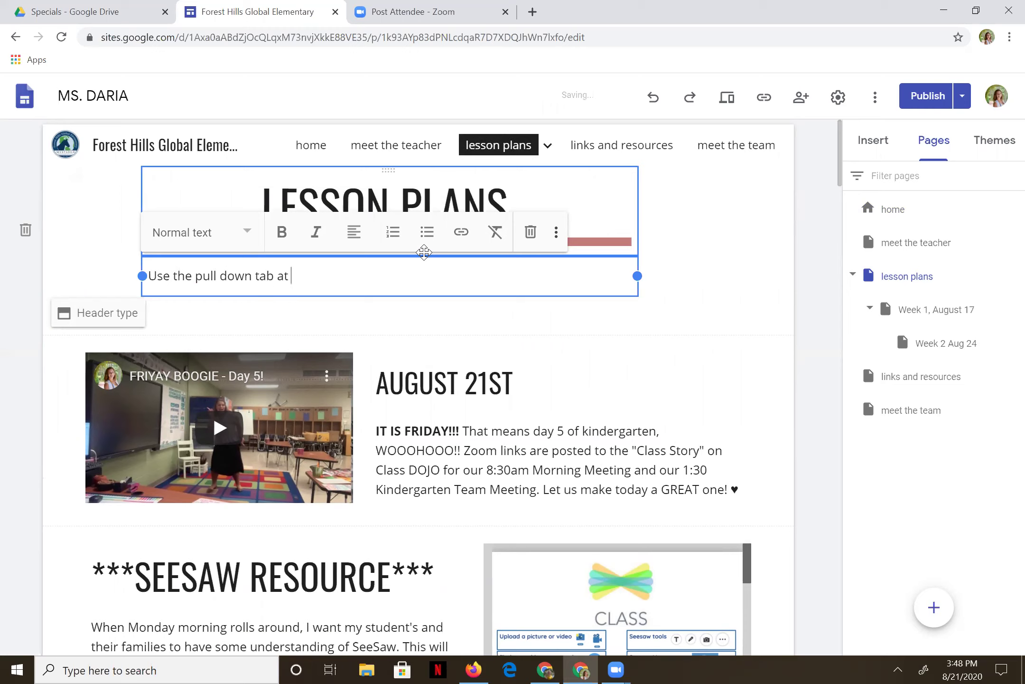
{"action": "type", "text": "the top for the Weekly Leso"}
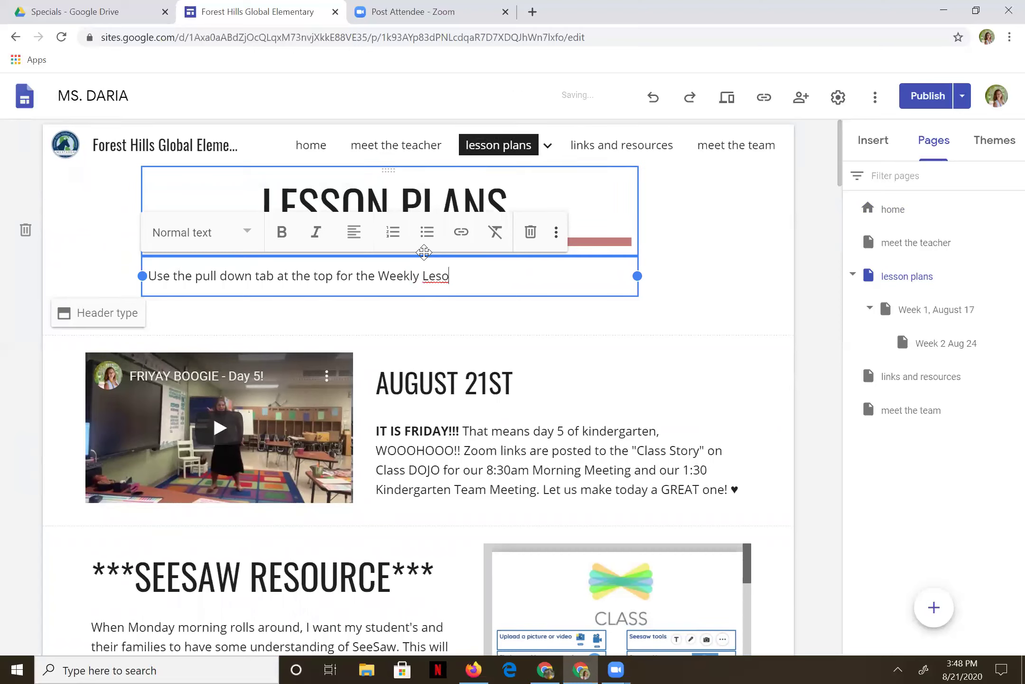
{"action": "key", "text": "BackSpace"}
{"action": "type", "text": "ssons during remot"}
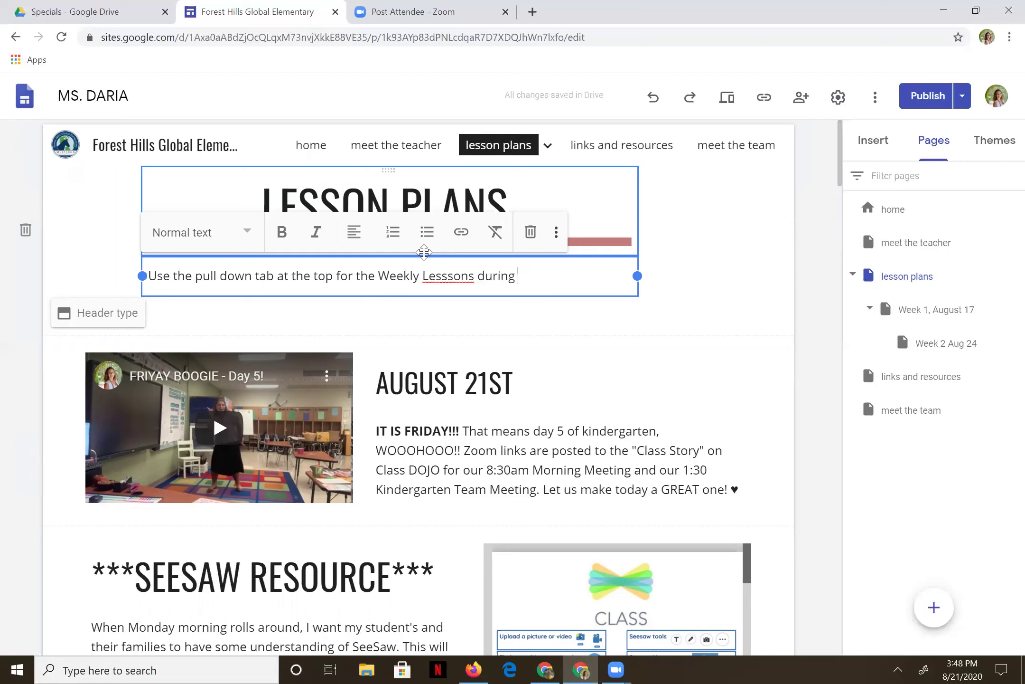
{"action": "type", "text": "e le"}
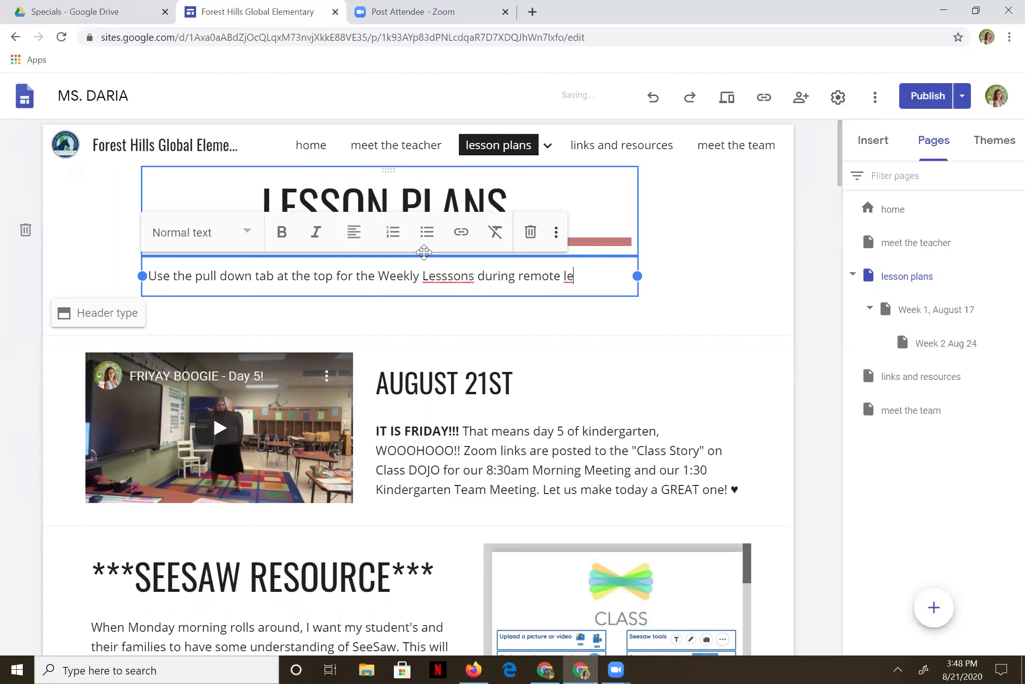
{"action": "type", "text": "arning"}
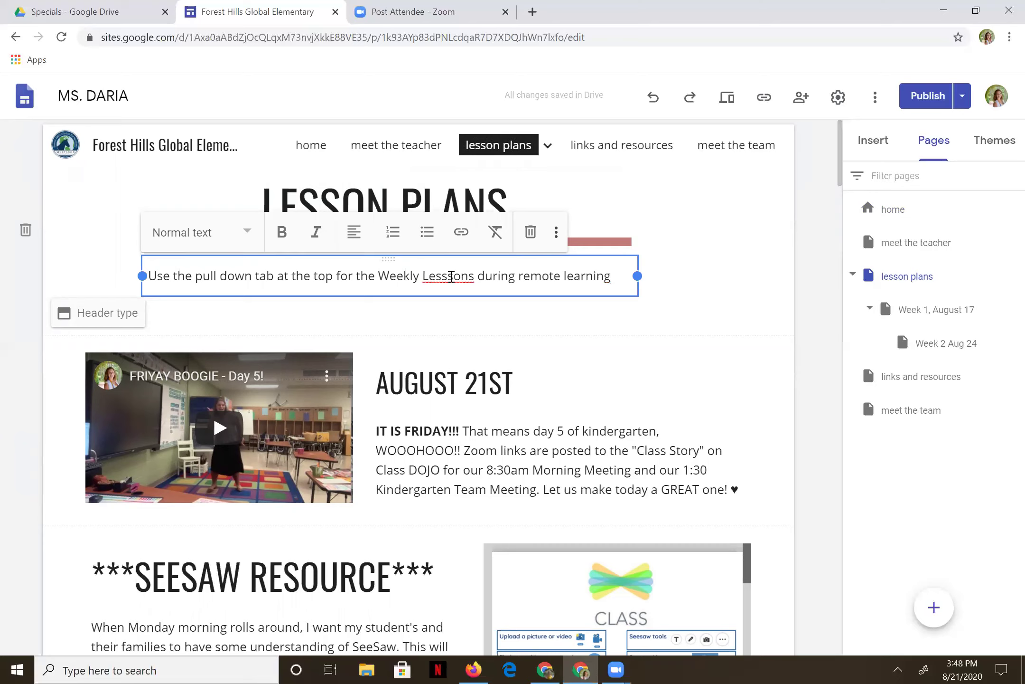
Correct the misspelled word in the header text to "Lessons" and view the lesson plans subpage list.
{"action": "right_click", "coordinate": [451, 276]}
{"action": "left_click", "coordinate": [468, 288]}
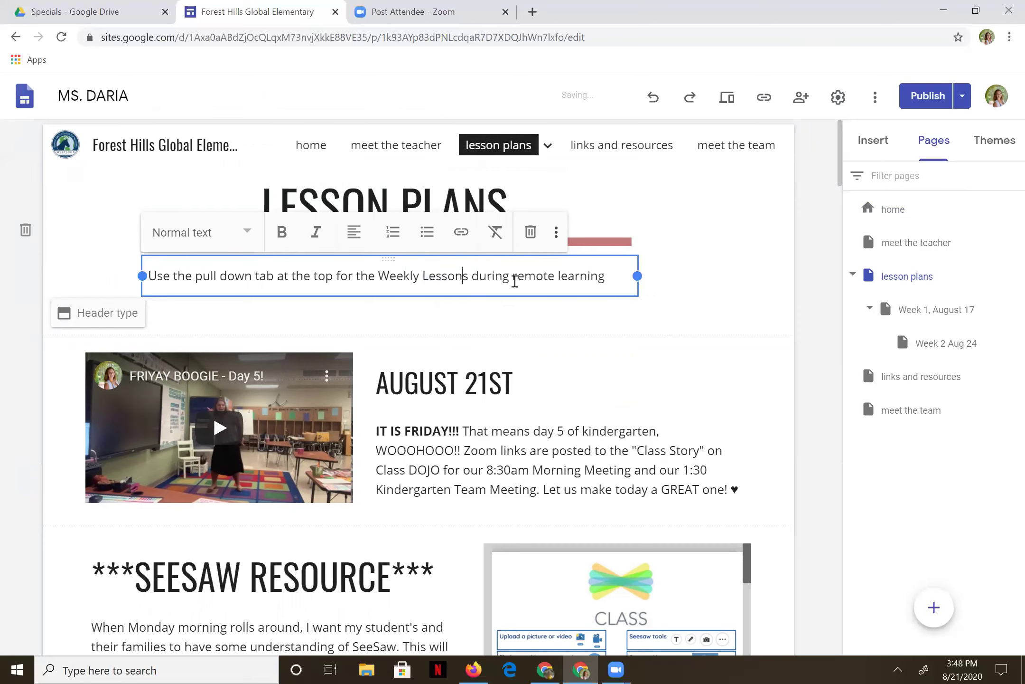
{"action": "left_click", "coordinate": [586, 187]}
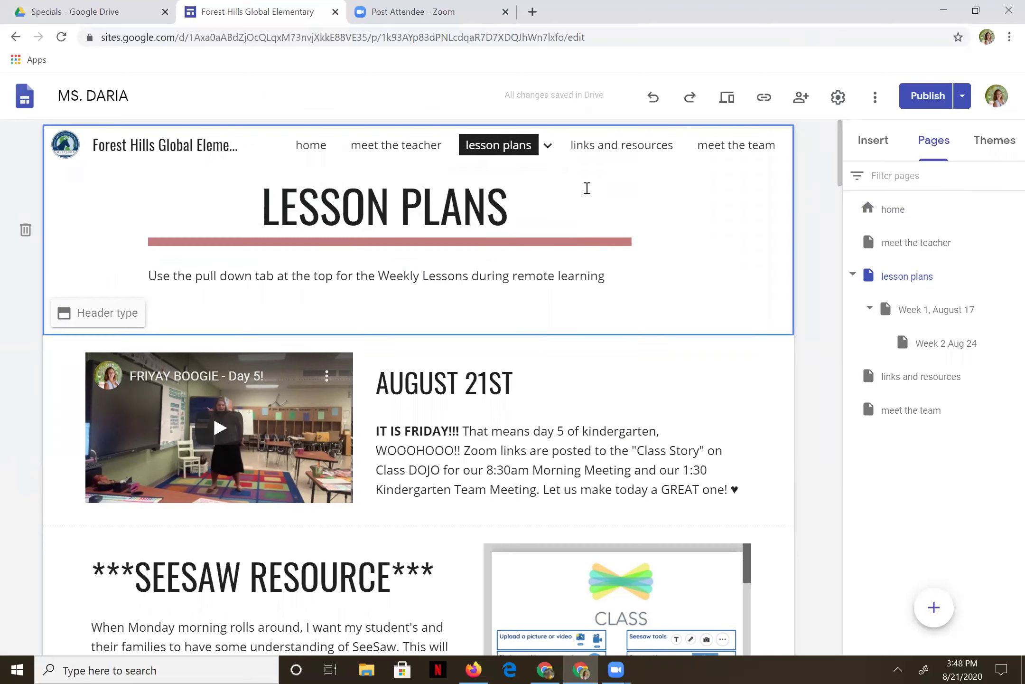
{"action": "left_click", "coordinate": [549, 147]}
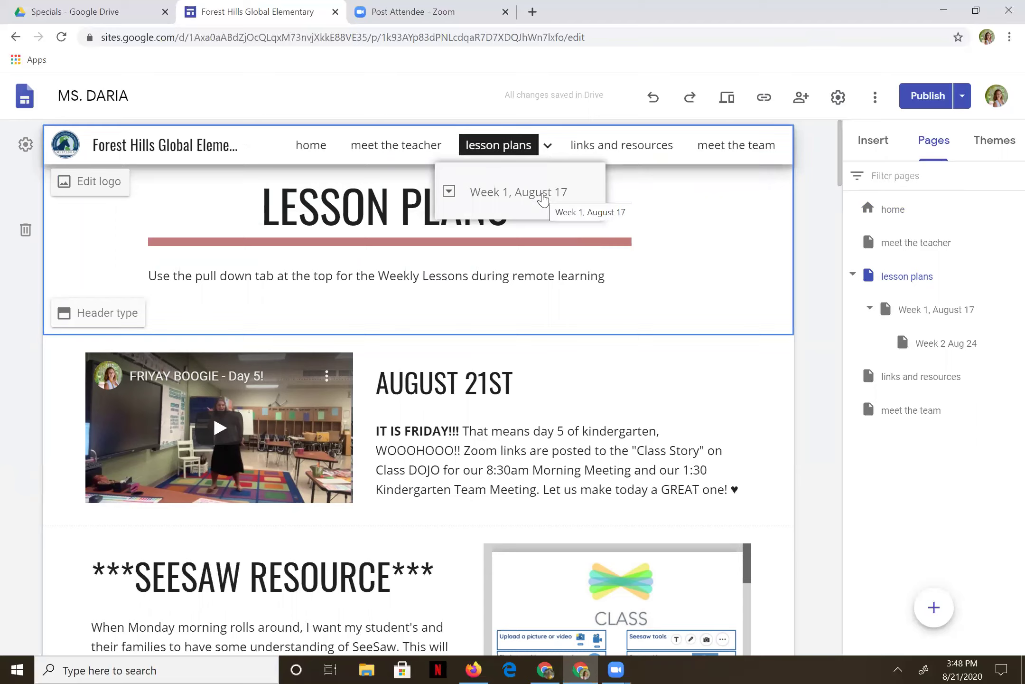
Insert an empty text box and move it into its own section above the August 21st section.
{"action": "double_click", "coordinate": [421, 342]}
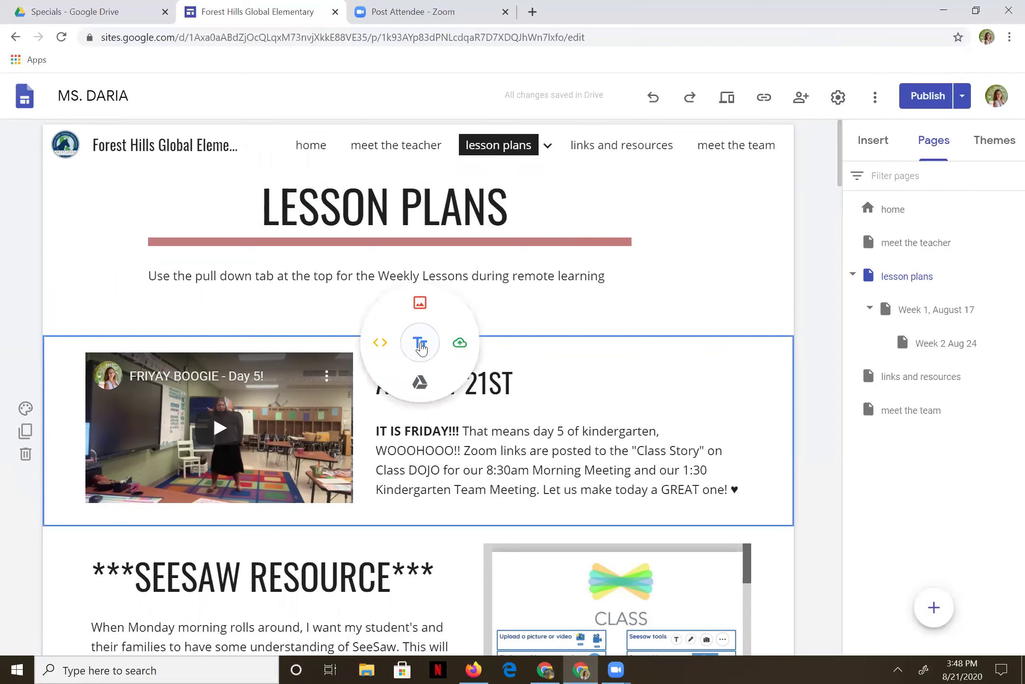
{"action": "left_click", "coordinate": [421, 342]}
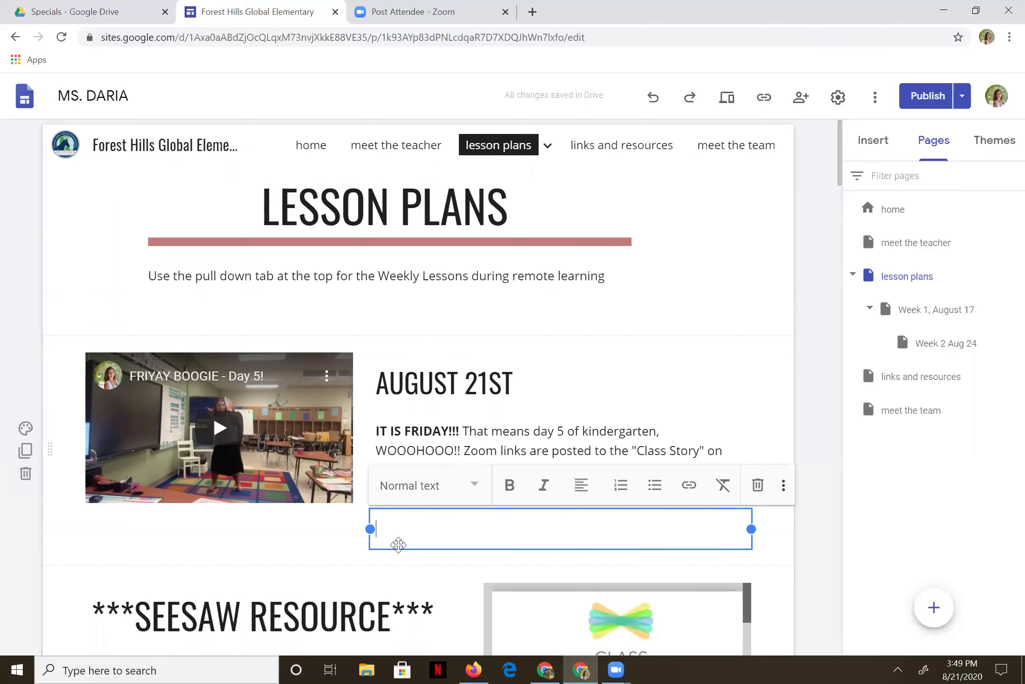
{"action": "left_click_drag", "start_coordinate": [398, 545], "coordinate": [365, 341]}
{"action": "scroll", "coordinate": [366, 341], "scroll_direction": "down", "scroll_amount": 3}
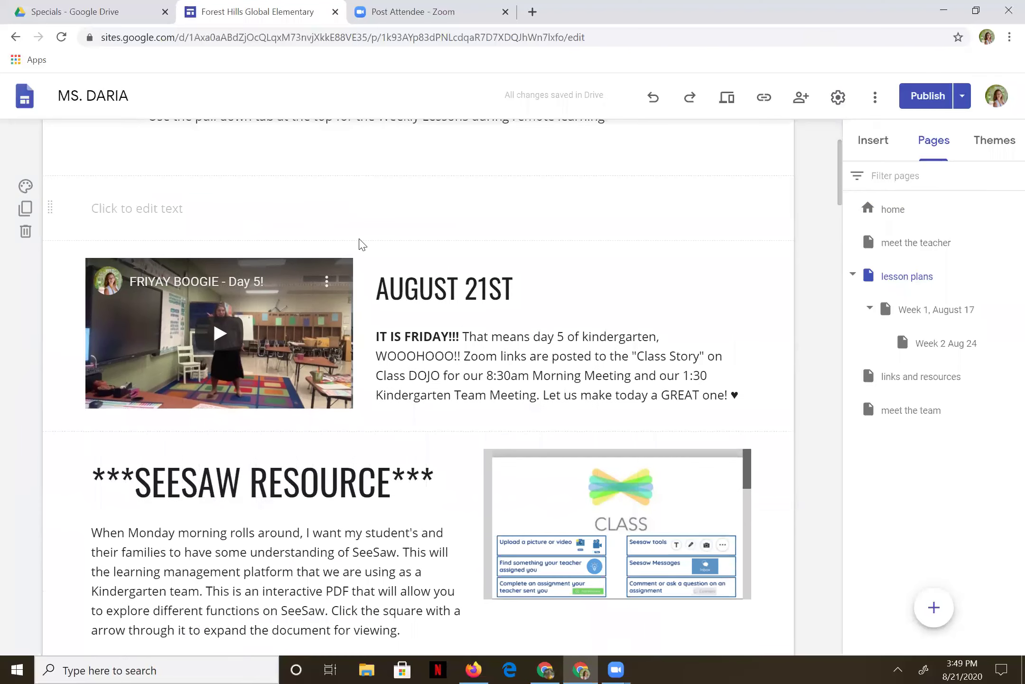
{"action": "scroll", "coordinate": [362, 244], "scroll_direction": "up", "scroll_amount": 2}
Enter "Choose Your Daily Specials Class" in the new text box above the August 21st section.
{"action": "left_click", "coordinate": [174, 317]}
{"action": "left_click", "coordinate": [176, 318]}
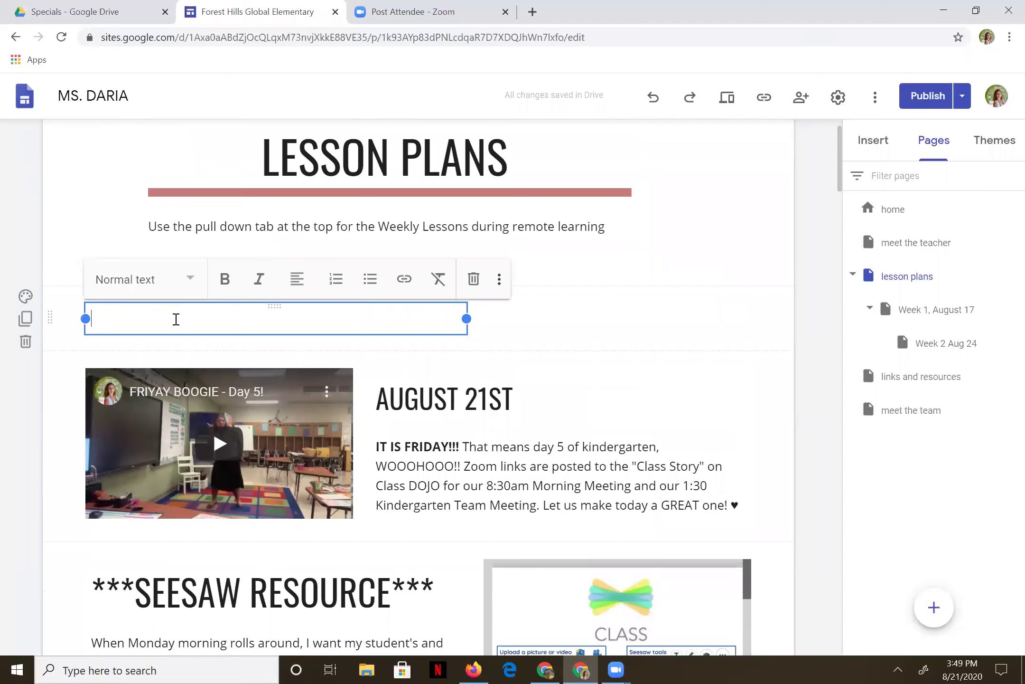
{"action": "type", "text": "Choose Your "}
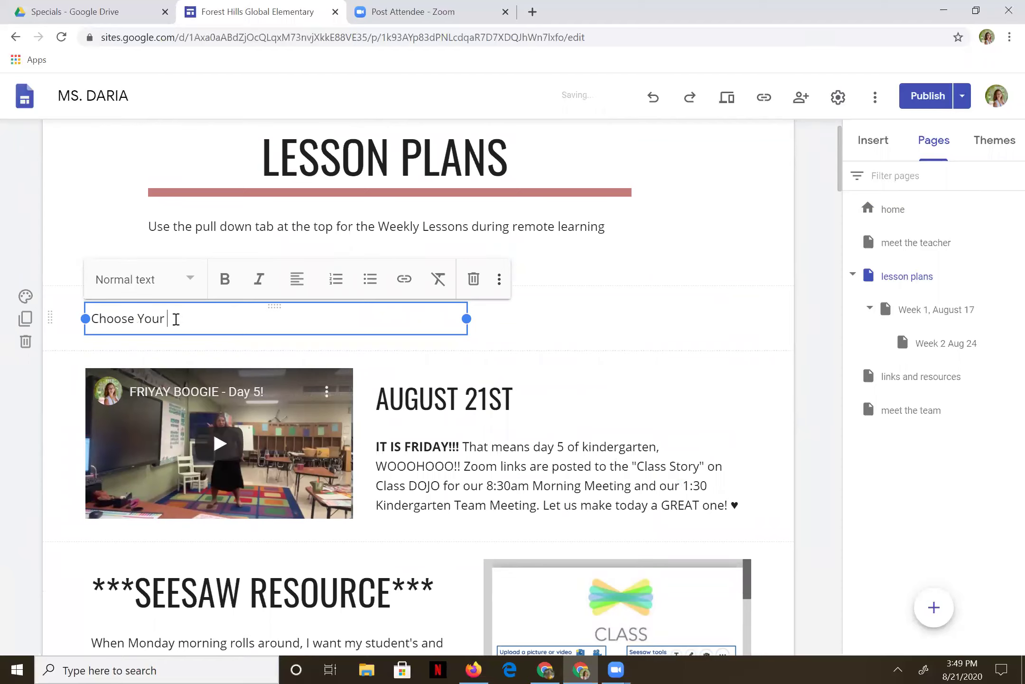
{"action": "type", "text": "Daily Scpe"}
{"action": "key", "text": "BackSpace"}
{"action": "key", "text": "BackSpace"}
{"action": "type", "text": "pecials Class"}
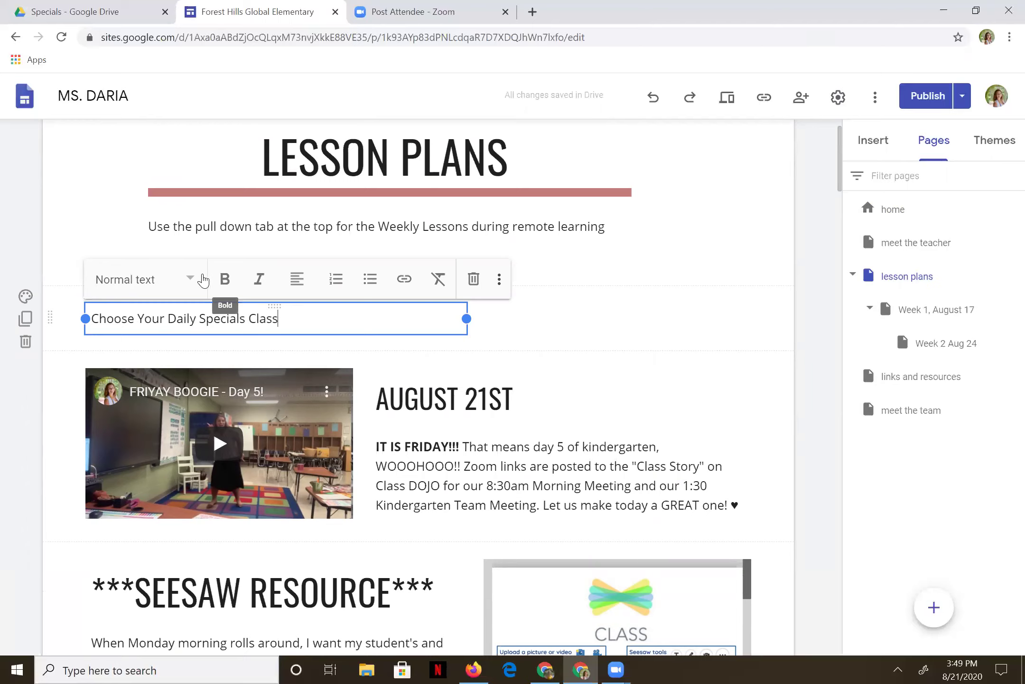
Format the specials class text as a centered Title and widen its box to the full section width.
{"action": "left_click", "coordinate": [199, 280]}
{"action": "left_click", "coordinate": [154, 325]}
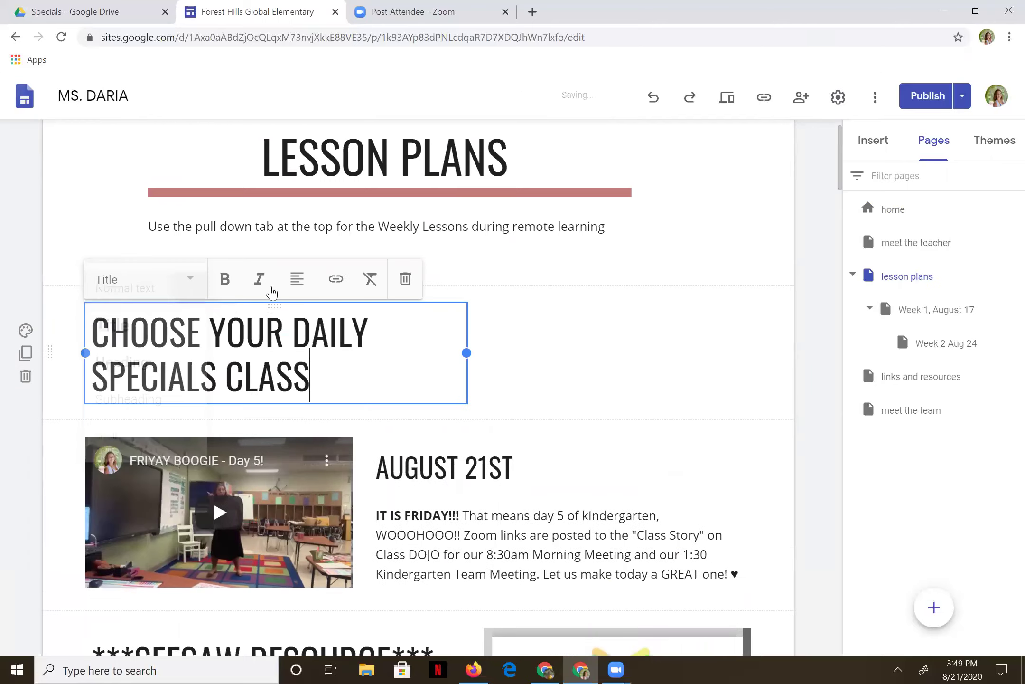
{"action": "left_click", "coordinate": [297, 279]}
{"action": "left_click", "coordinate": [299, 325]}
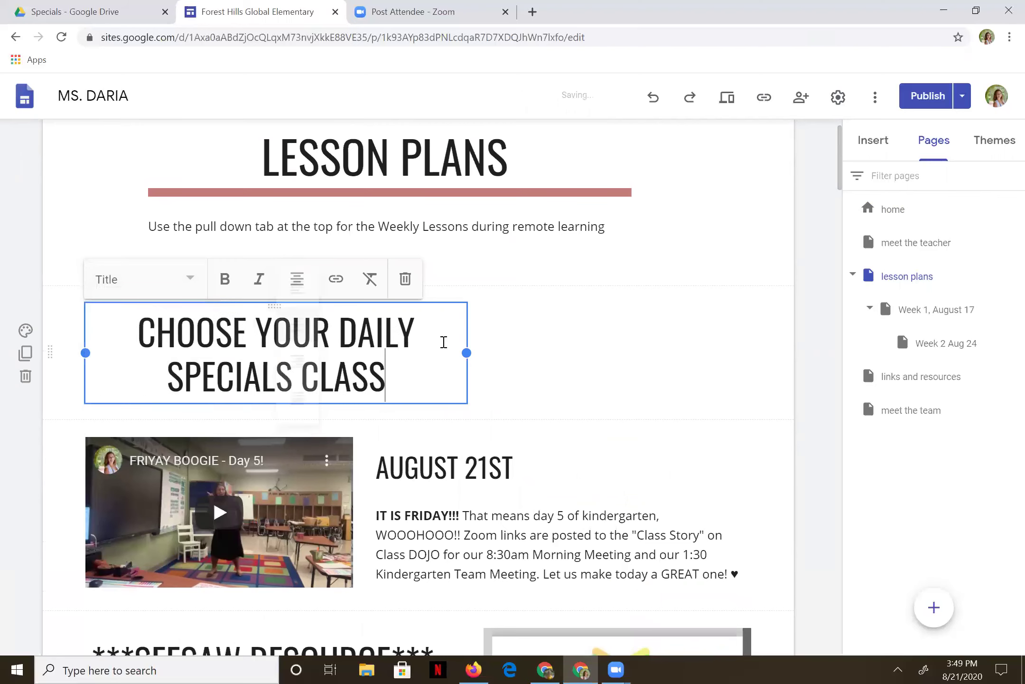
{"action": "left_click_drag", "start_coordinate": [467, 353], "coordinate": [752, 354]}
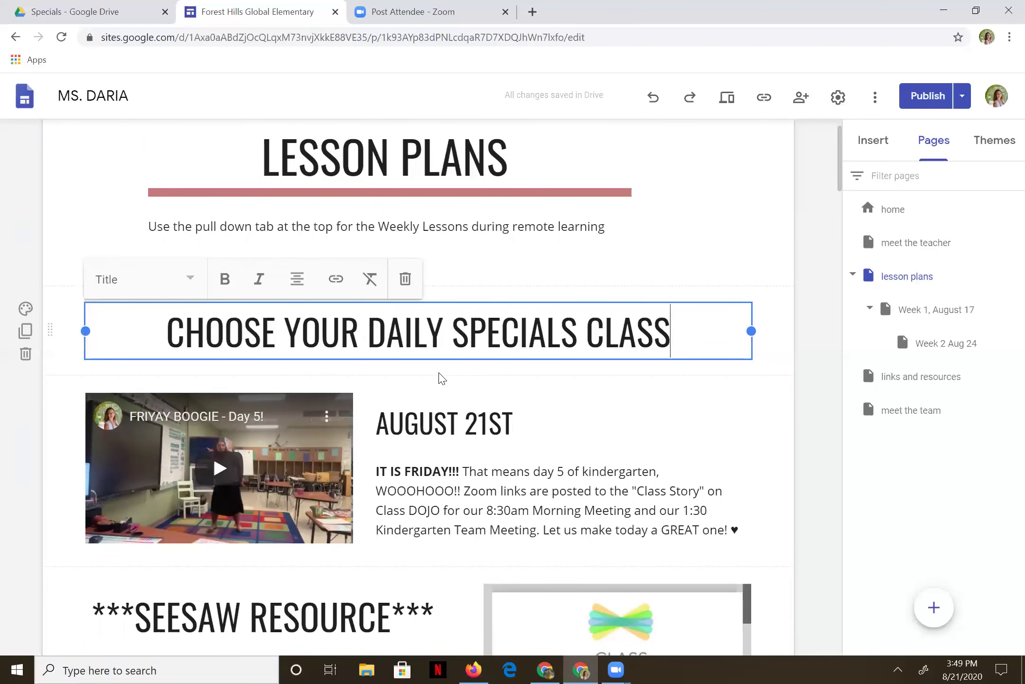
{"action": "left_click", "coordinate": [419, 374]}
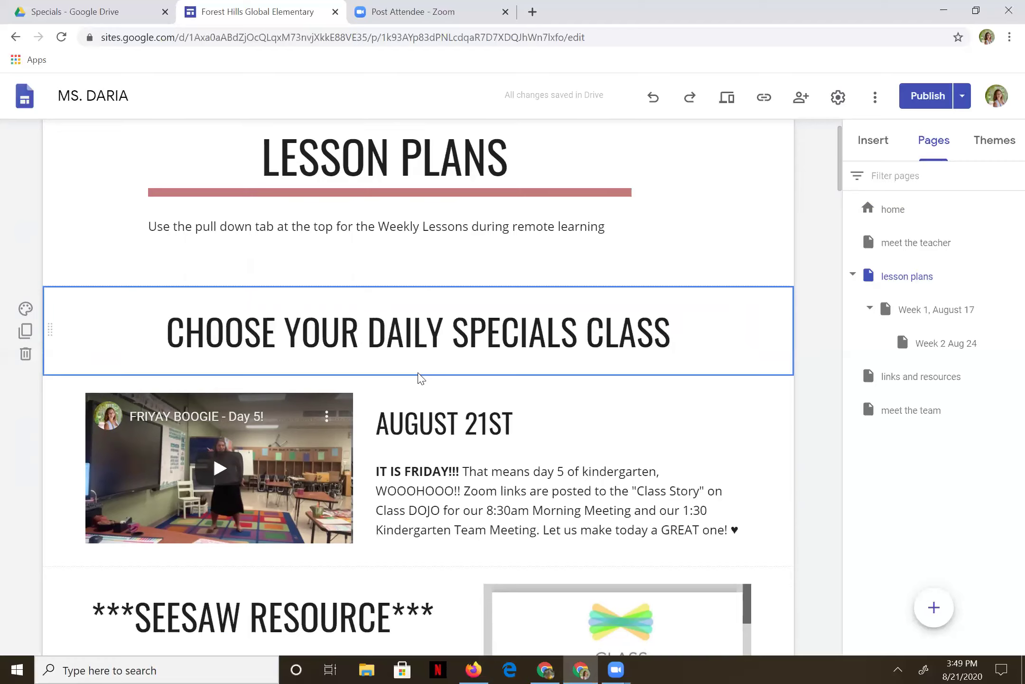
Insert the Music.png image from Google Drive and move it beneath the specials class heading.
{"action": "double_click", "coordinate": [419, 387]}
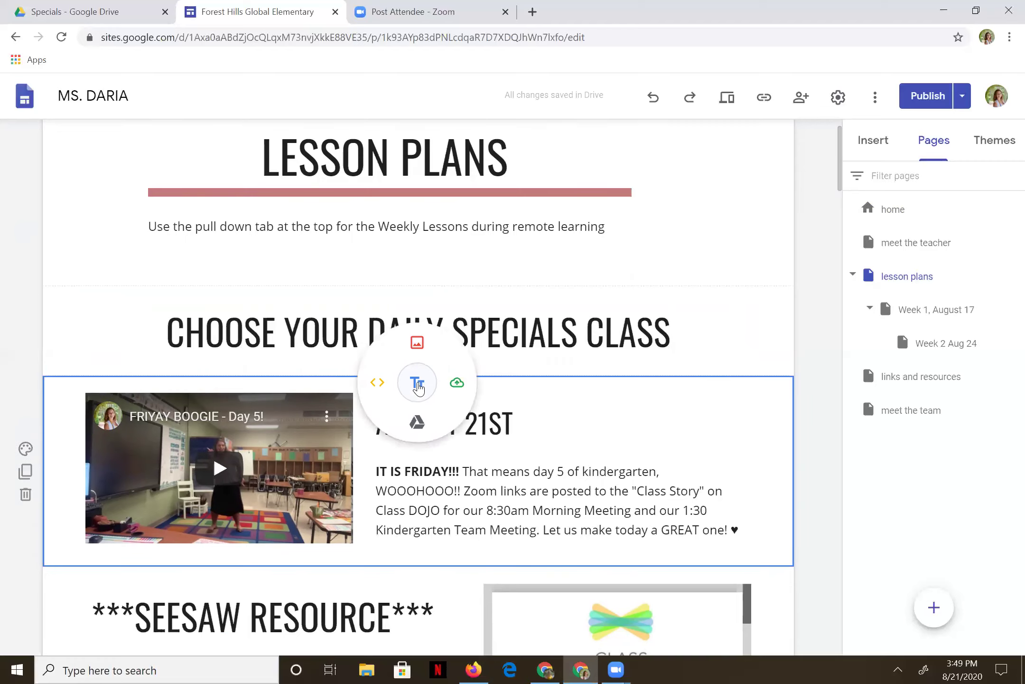
{"action": "left_click", "coordinate": [417, 345]}
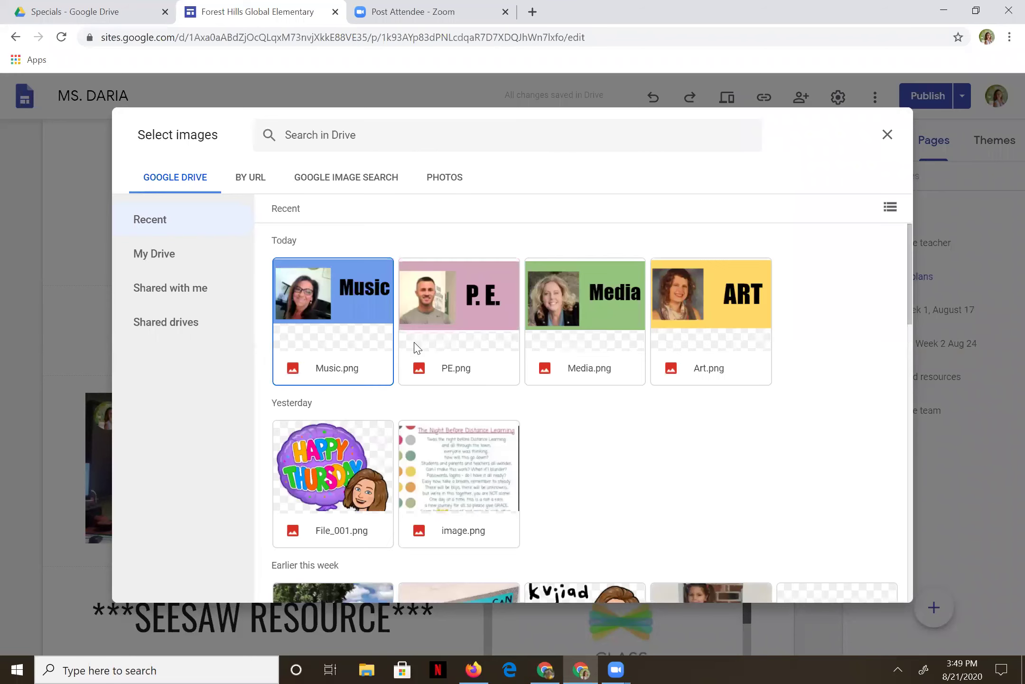
{"action": "left_click", "coordinate": [327, 300]}
{"action": "double_click", "coordinate": [327, 300]}
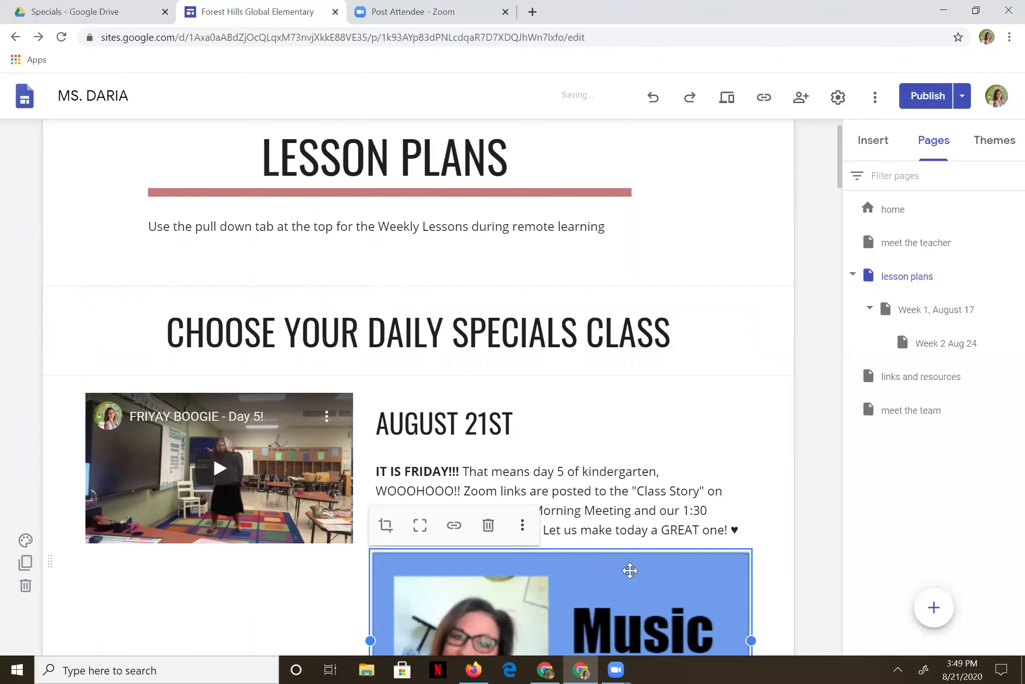
{"action": "left_click_drag", "start_coordinate": [657, 572], "coordinate": [127, 357]}
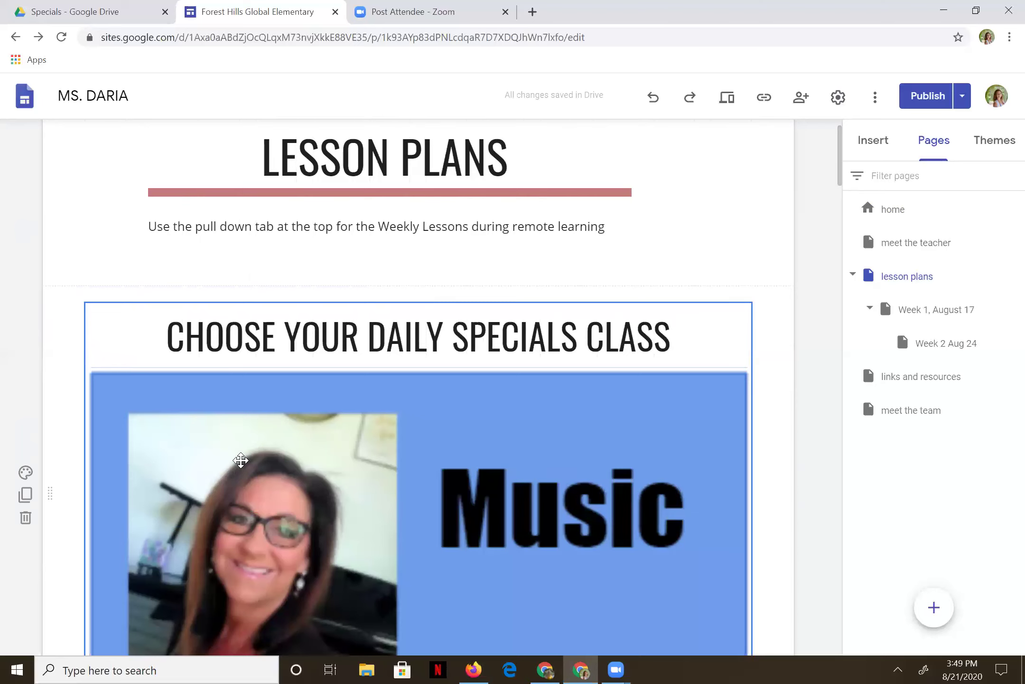
Delete the group containing the specials class heading and the Music image.
{"action": "scroll", "coordinate": [239, 460], "scroll_direction": "down", "scroll_amount": 5}
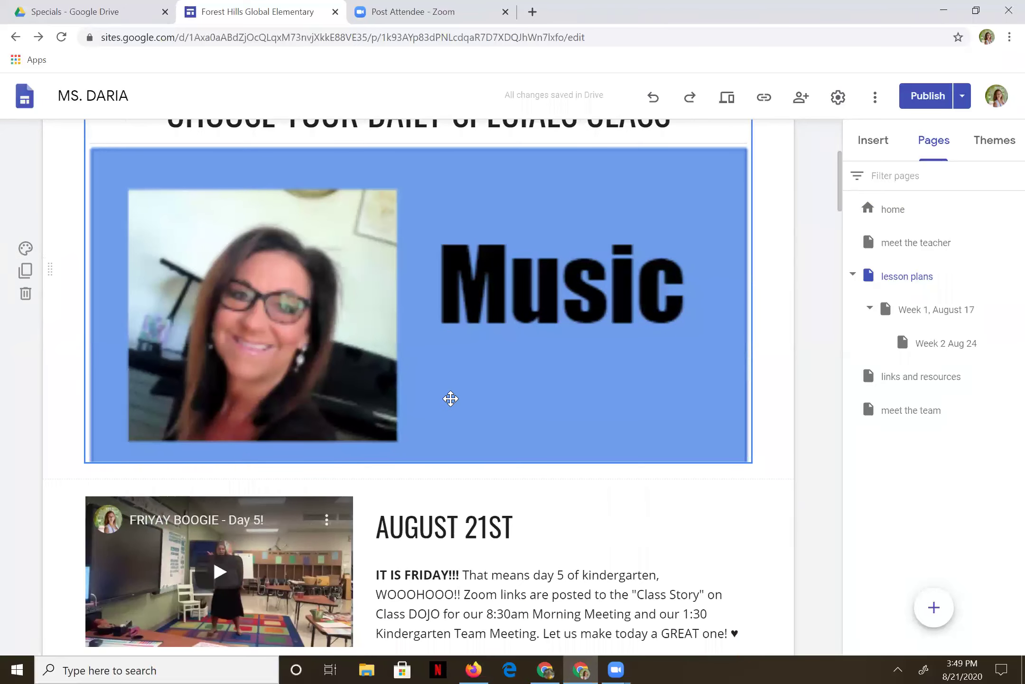
{"action": "scroll", "coordinate": [248, 261], "scroll_direction": "up", "scroll_amount": 3}
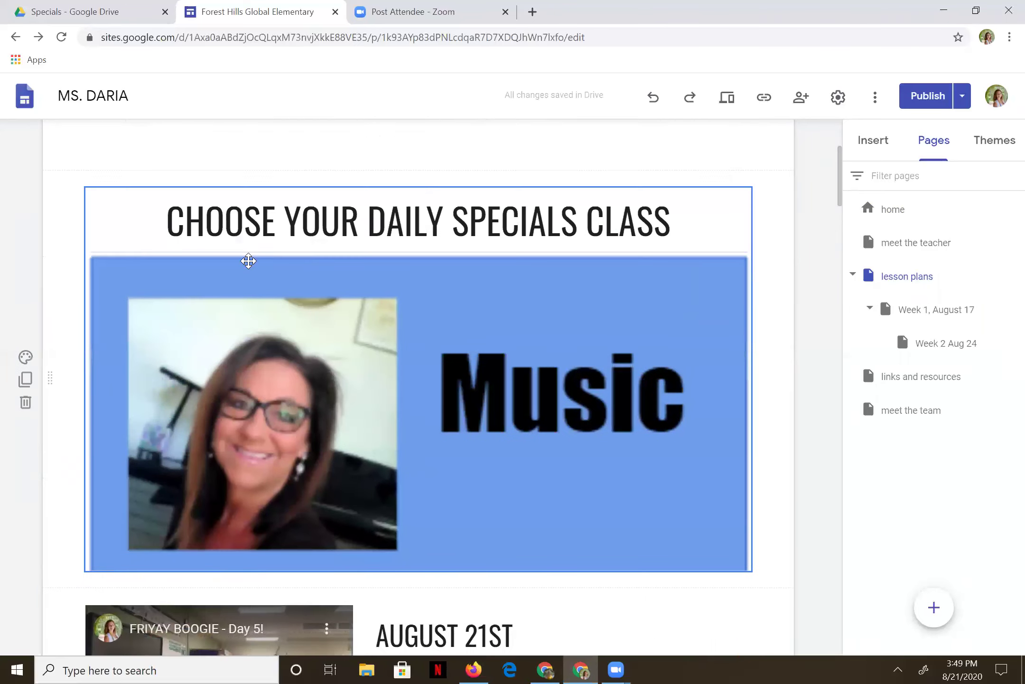
{"action": "left_click", "coordinate": [533, 317]}
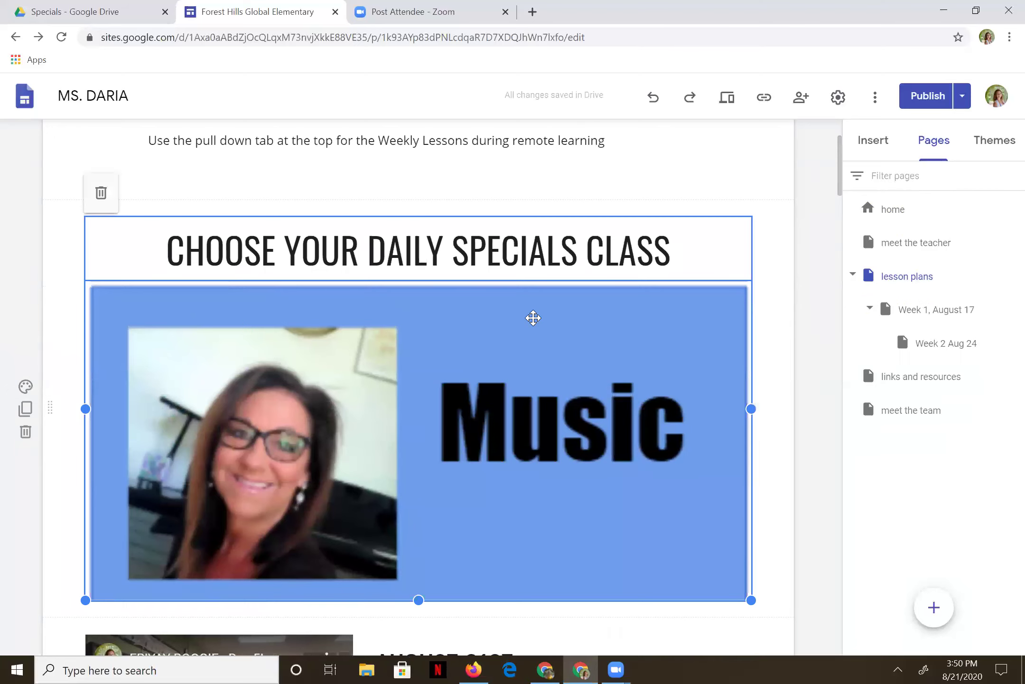
{"action": "key", "text": "Delete"}
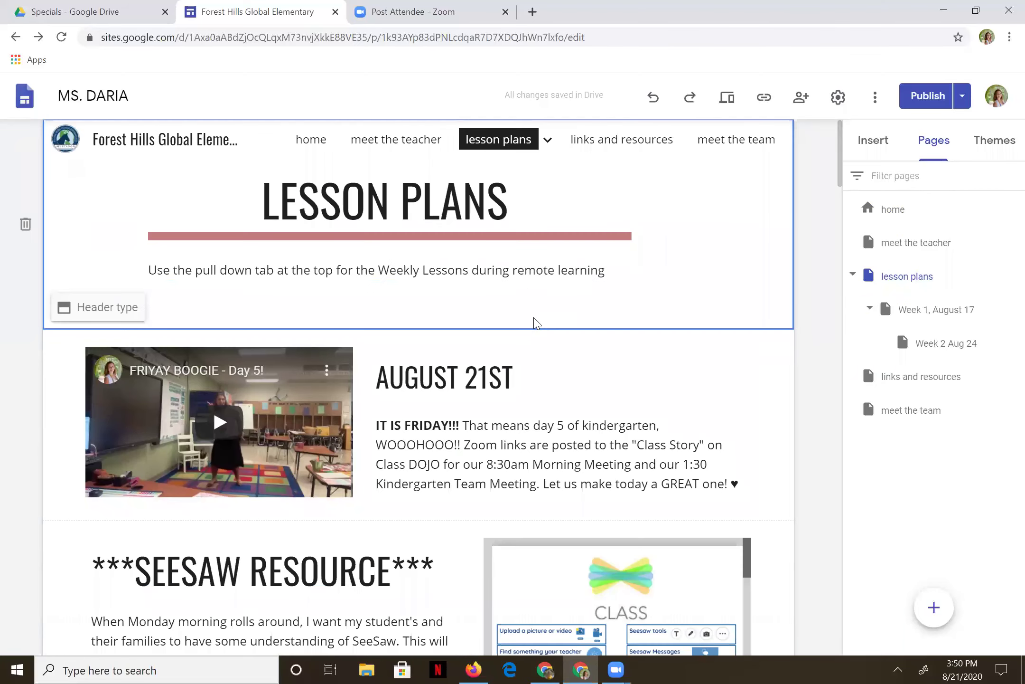
{"action": "scroll", "coordinate": [535, 323], "scroll_direction": "down", "scroll_amount": 5}
{"action": "scroll", "coordinate": [535, 323], "scroll_direction": "up", "scroll_amount": 5}
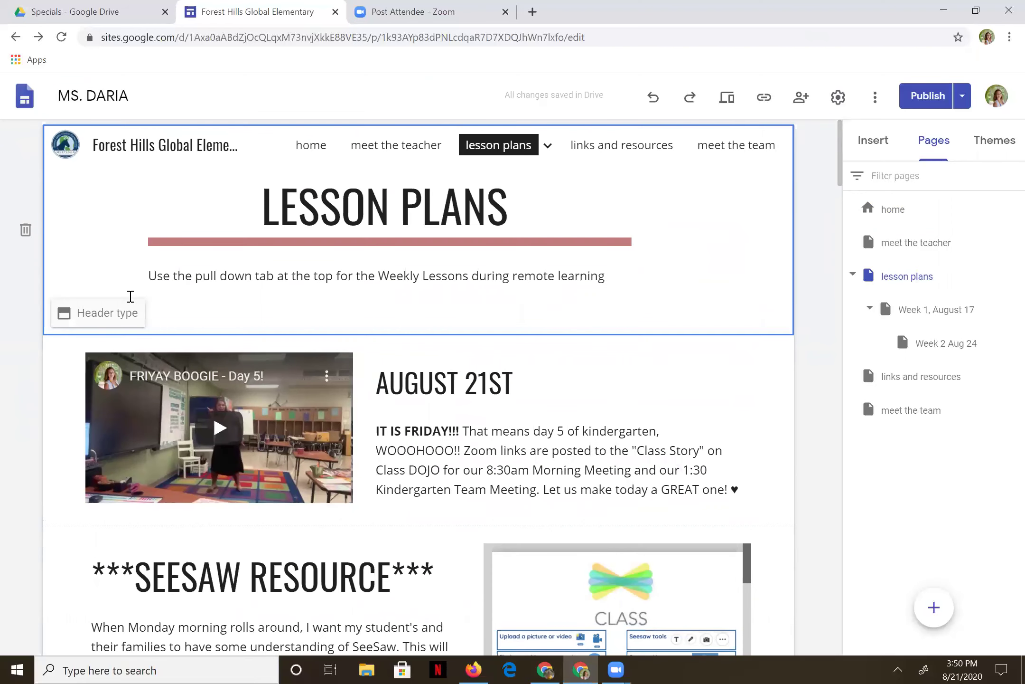
Try to move the August 21st section down the page.
{"action": "mouse_move", "coordinate": [31, 449]}
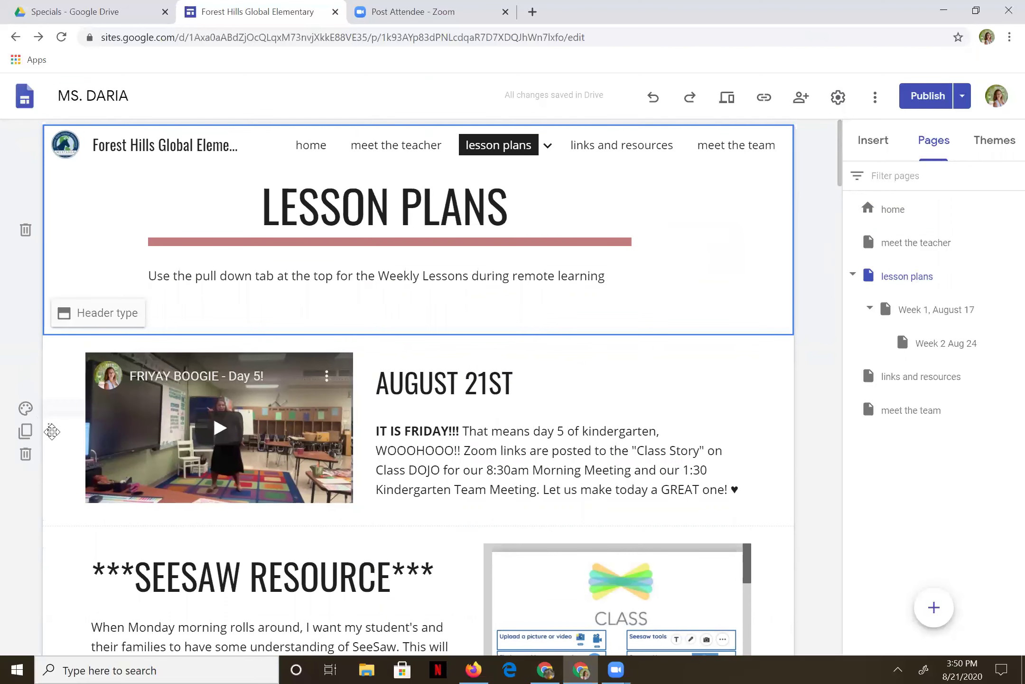
{"action": "left_click_drag", "start_coordinate": [50, 432], "coordinate": [76, 474]}
{"action": "scroll", "coordinate": [234, 349], "scroll_direction": "up", "scroll_amount": 4}
Insert the Music.png image from Google Drive and place it, reduced in size, in its own section above the August 21st section.
{"action": "double_click", "coordinate": [408, 341]}
{"action": "left_click", "coordinate": [410, 301]}
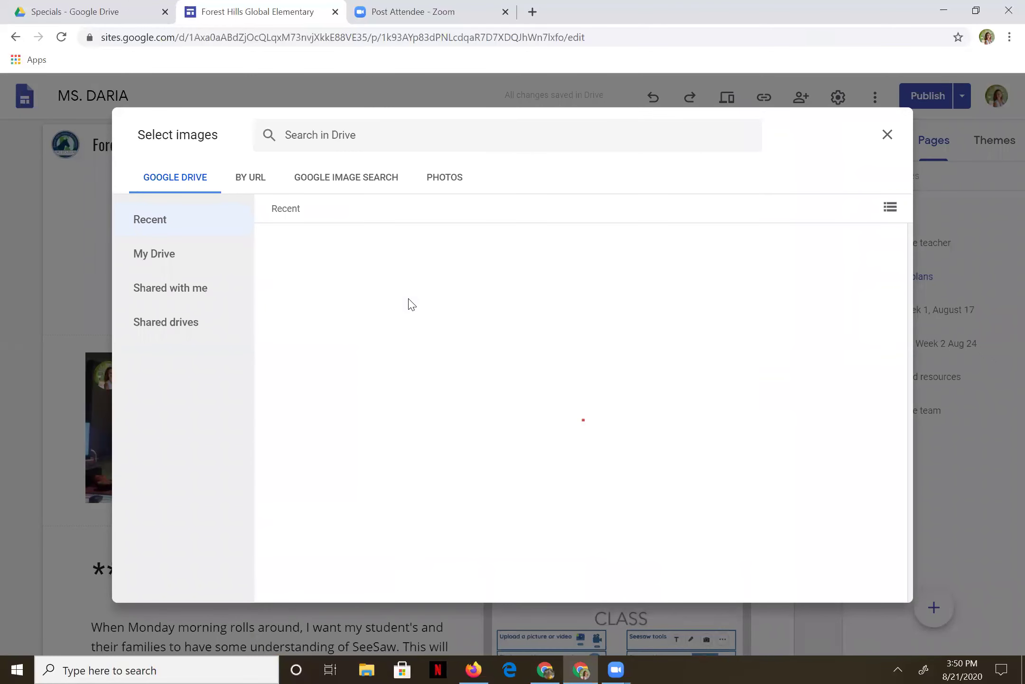
{"action": "double_click", "coordinate": [368, 294]}
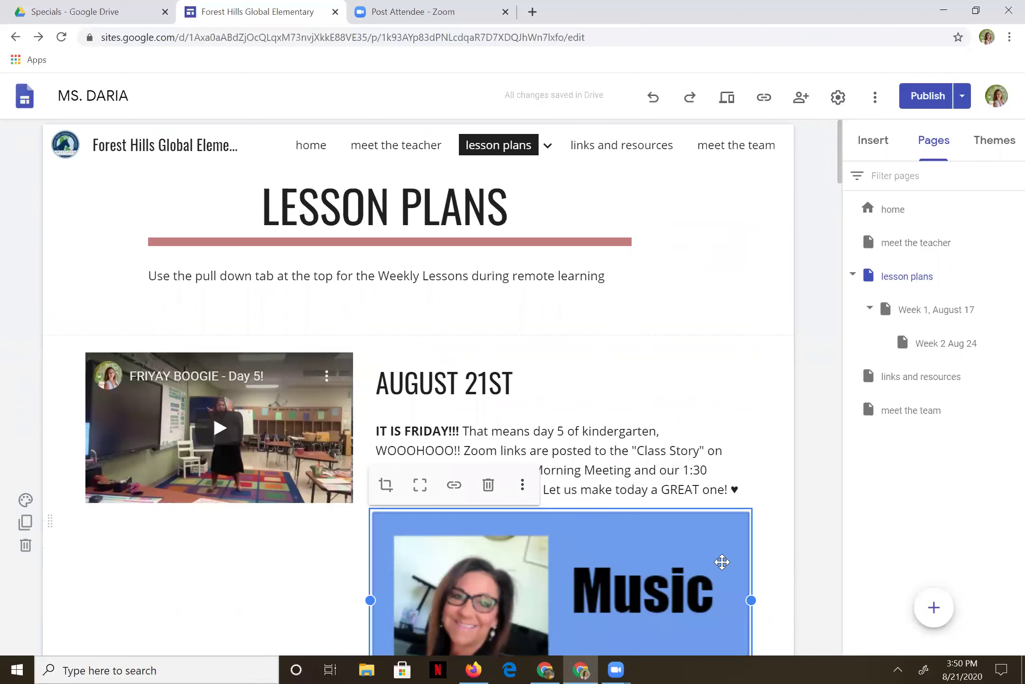
{"action": "scroll", "coordinate": [724, 563], "scroll_direction": "down", "scroll_amount": 3}
{"action": "left_click_drag", "start_coordinate": [645, 466], "coordinate": [156, 332]}
{"action": "scroll", "coordinate": [361, 284], "scroll_direction": "up", "scroll_amount": 1}
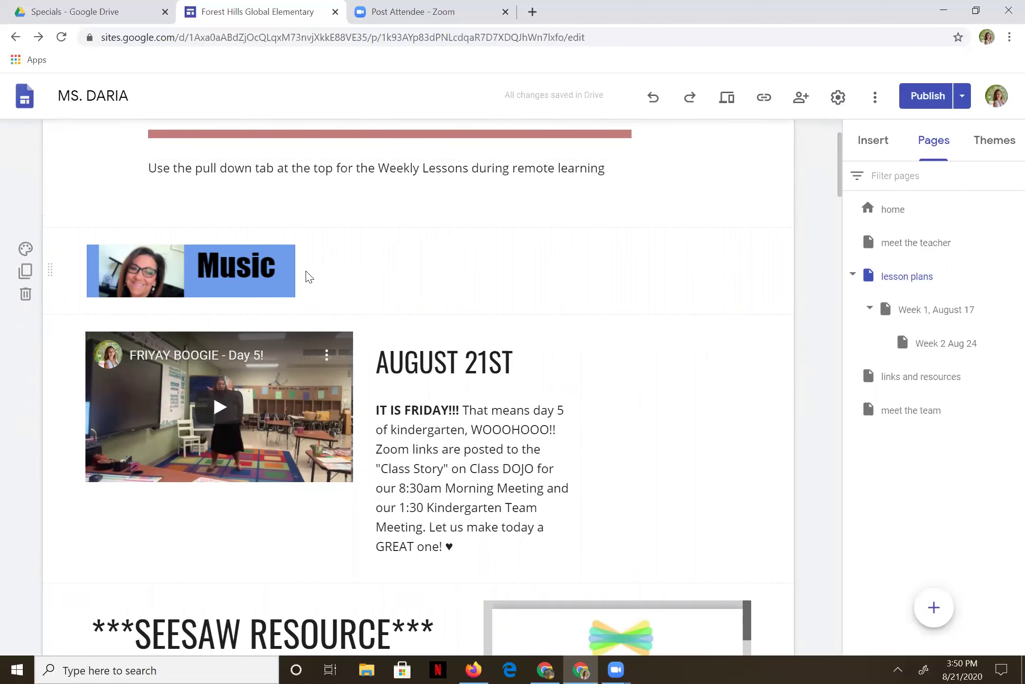
Insert PE.png from Google Drive beside the Music image and reduce it to about the same height.
{"action": "double_click", "coordinate": [353, 271]}
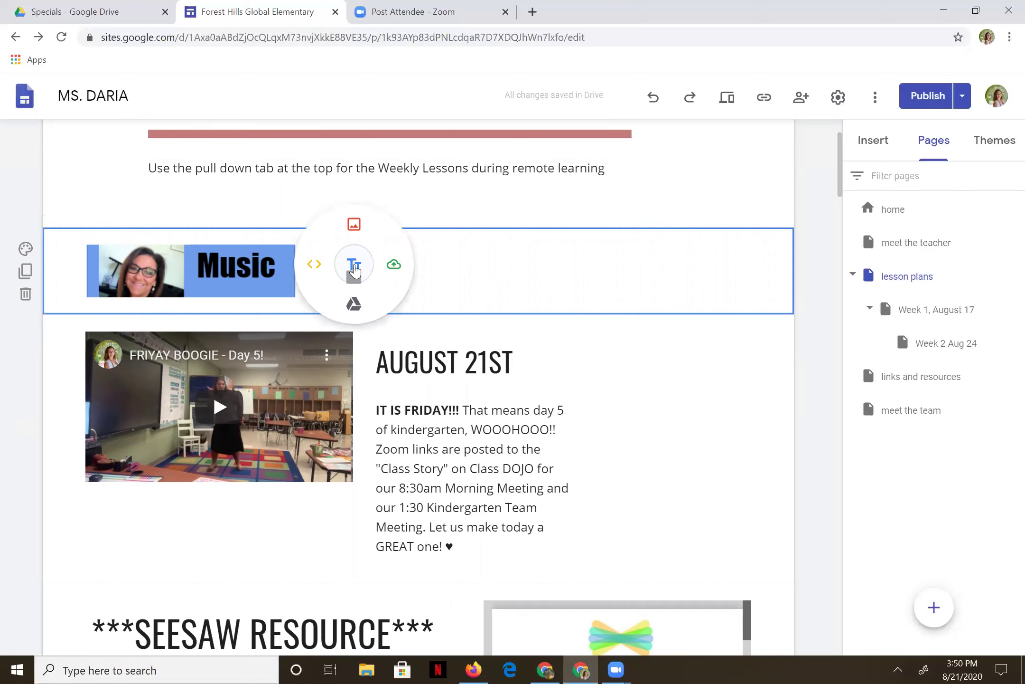
{"action": "left_click", "coordinate": [355, 225]}
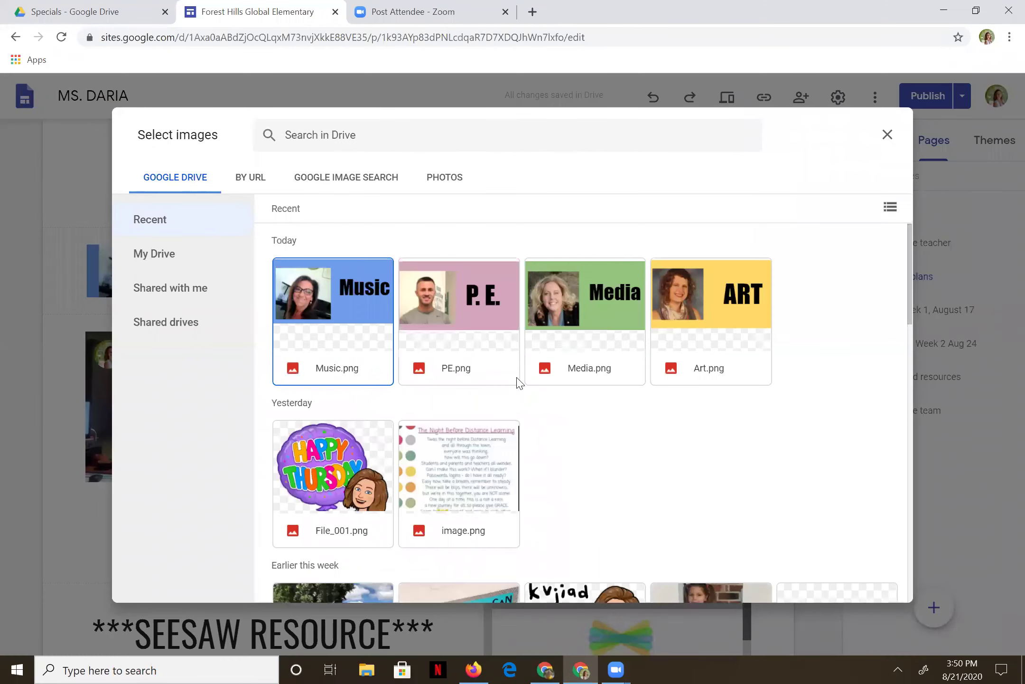
{"action": "left_click", "coordinate": [483, 308]}
{"action": "double_click", "coordinate": [483, 308]}
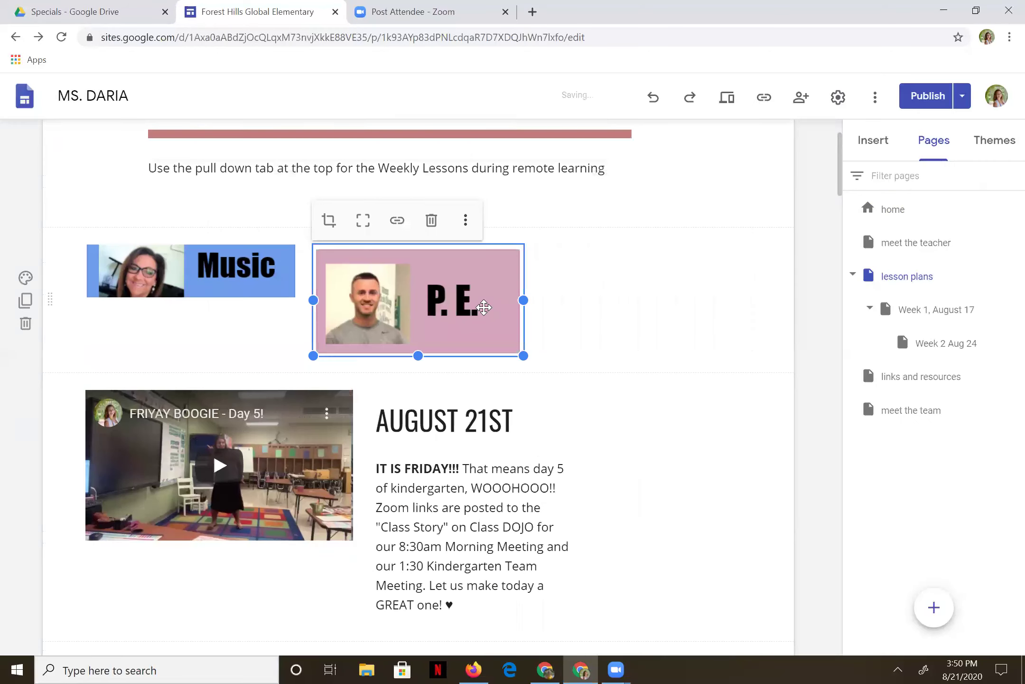
{"action": "left_click_drag", "start_coordinate": [517, 354], "coordinate": [441, 293]}
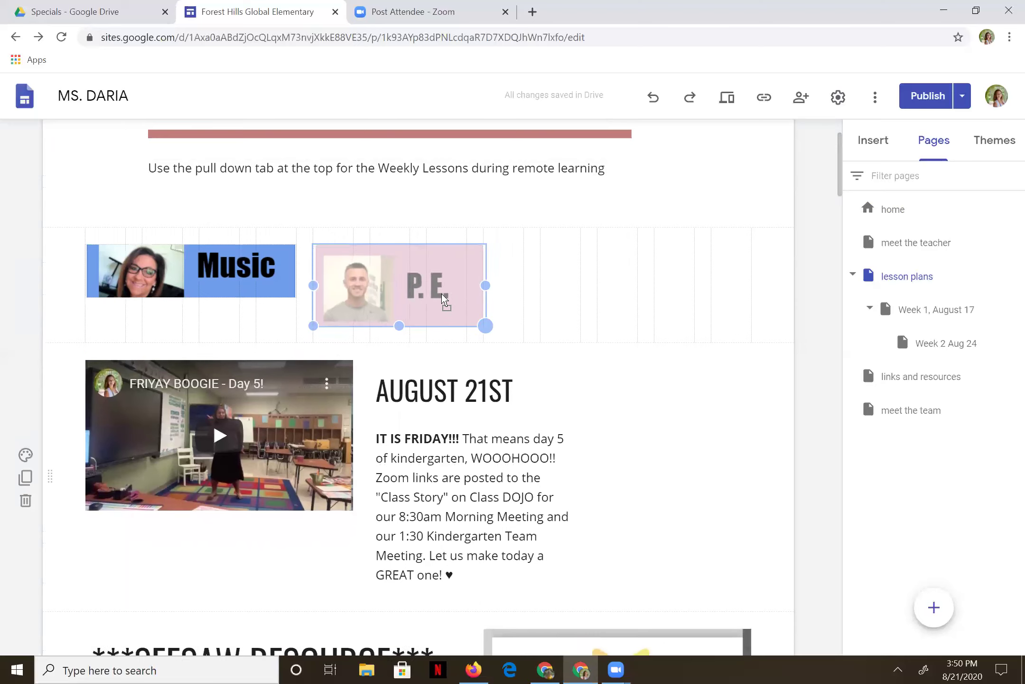
{"action": "left_click_drag", "start_coordinate": [441, 293], "coordinate": [442, 293]}
{"action": "left_click_drag", "start_coordinate": [520, 287], "coordinate": [502, 271]}
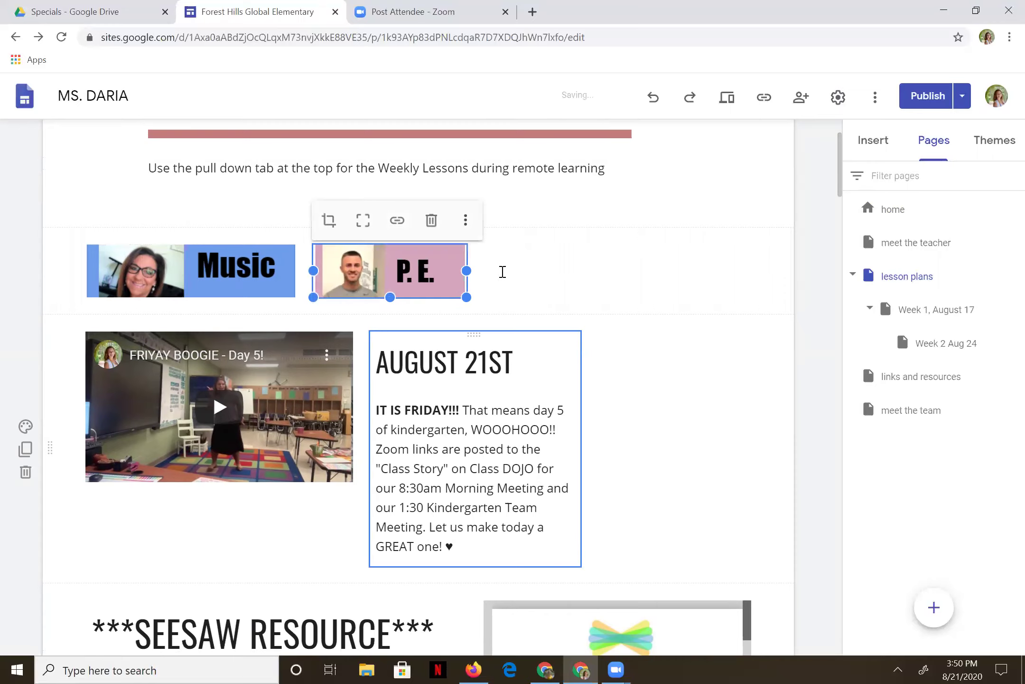
Insert Media.png from Google Drive, move it beside the P.E. image and reduce it to the same height.
{"action": "double_click", "coordinate": [501, 273]}
{"action": "left_click", "coordinate": [502, 233]}
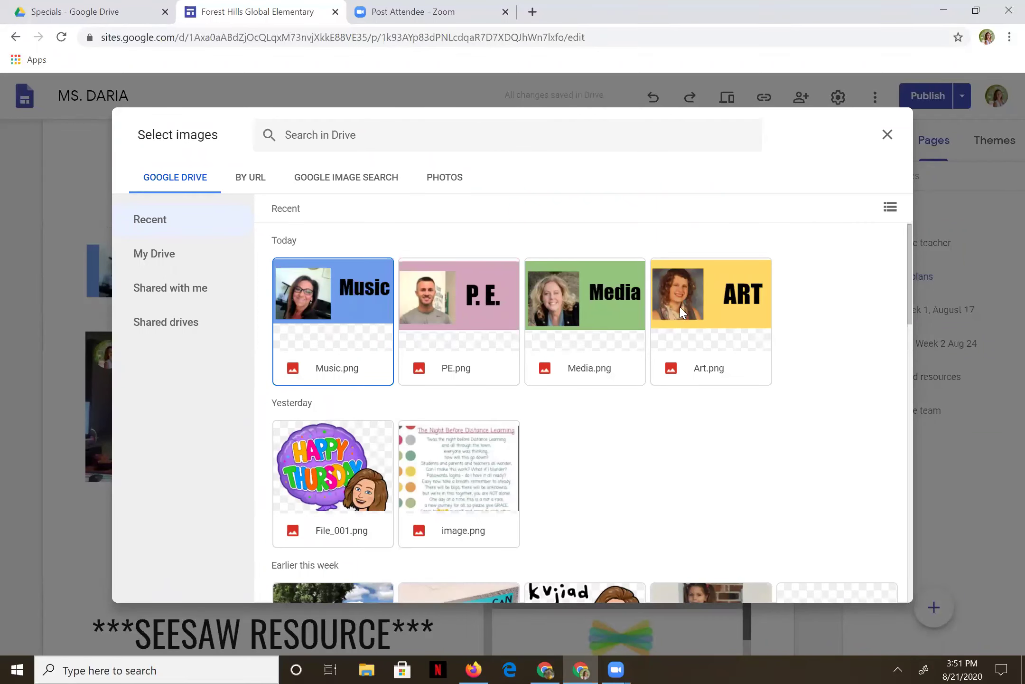
{"action": "double_click", "coordinate": [621, 317]}
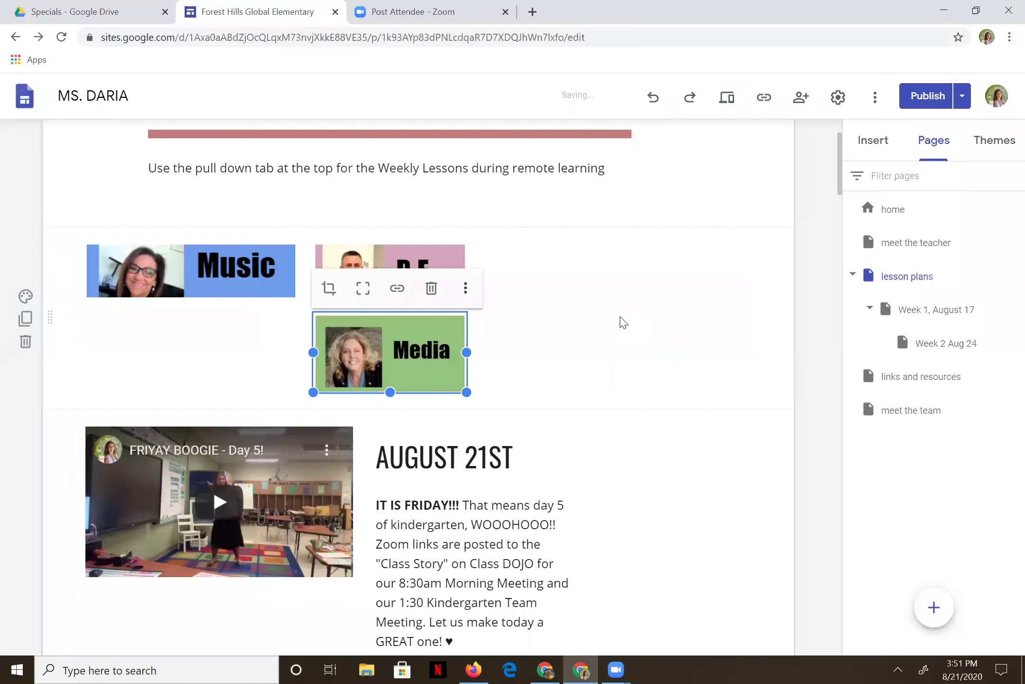
{"action": "left_click_drag", "start_coordinate": [468, 327], "coordinate": [553, 275]}
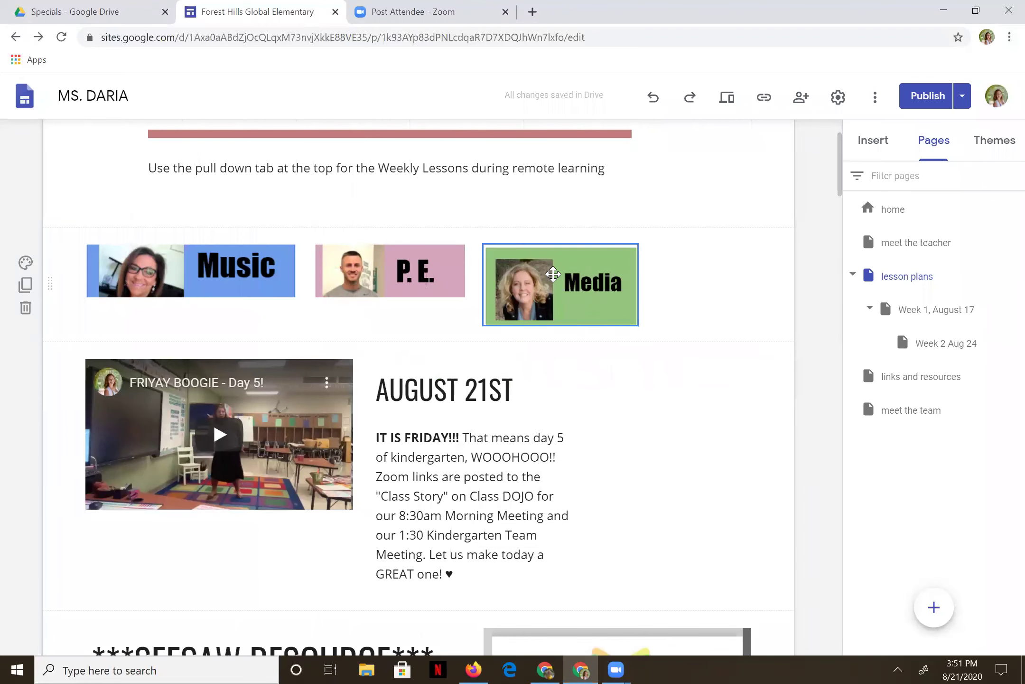
{"action": "left_click", "coordinate": [608, 302]}
{"action": "left_click_drag", "start_coordinate": [625, 308], "coordinate": [616, 298]}
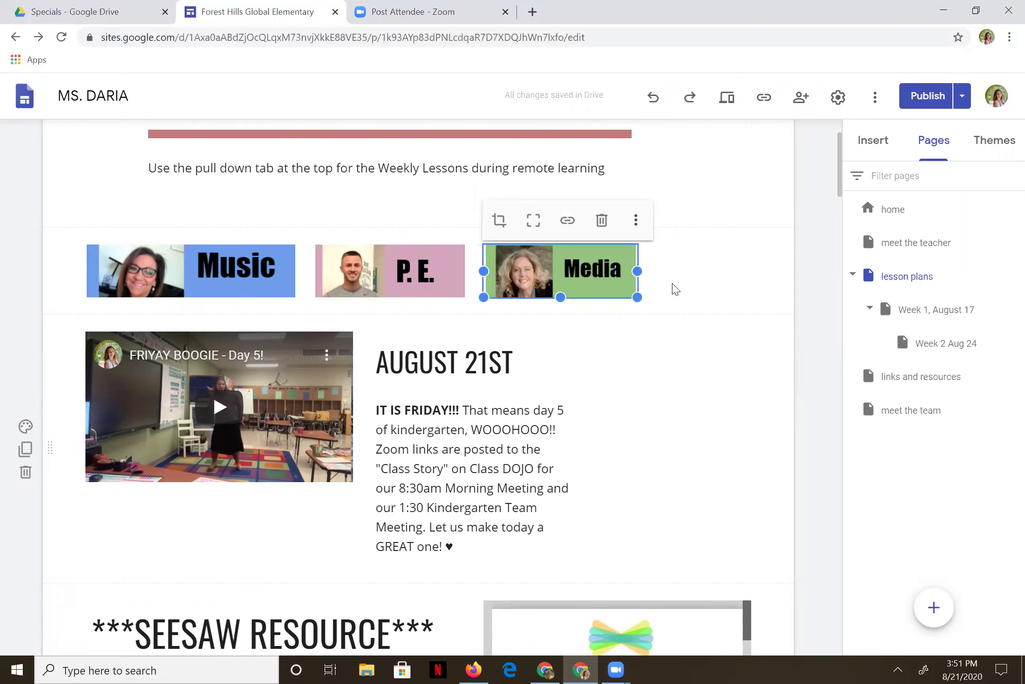
Insert Art.png from Google Drive and place it at the end of the row, beside the Media image.
{"action": "double_click", "coordinate": [674, 289]}
{"action": "left_click", "coordinate": [677, 249]}
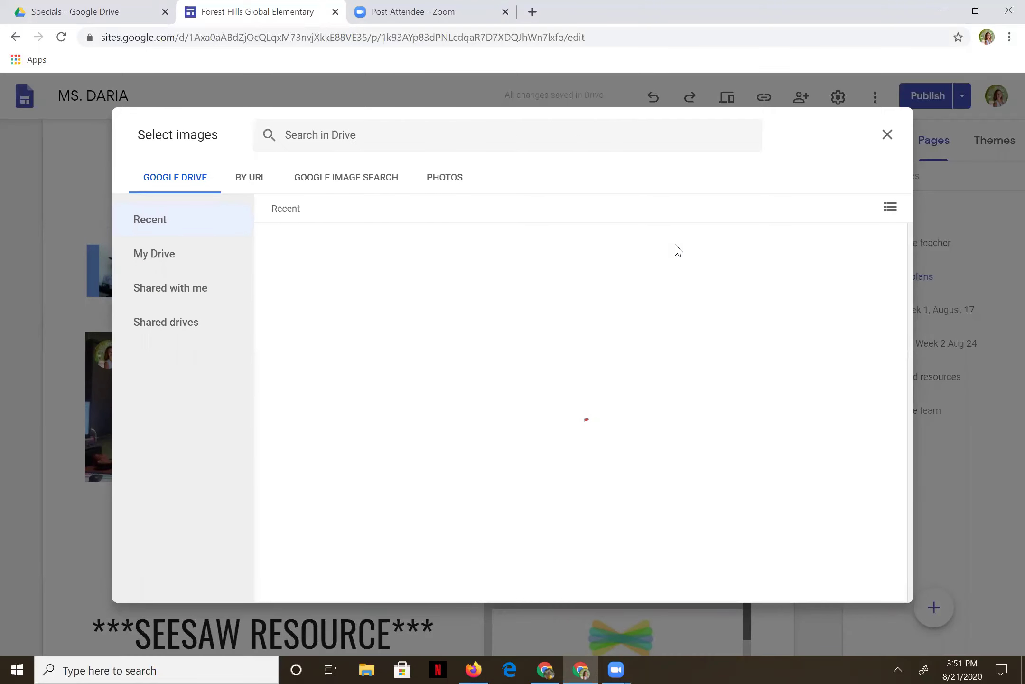
{"action": "double_click", "coordinate": [736, 326]}
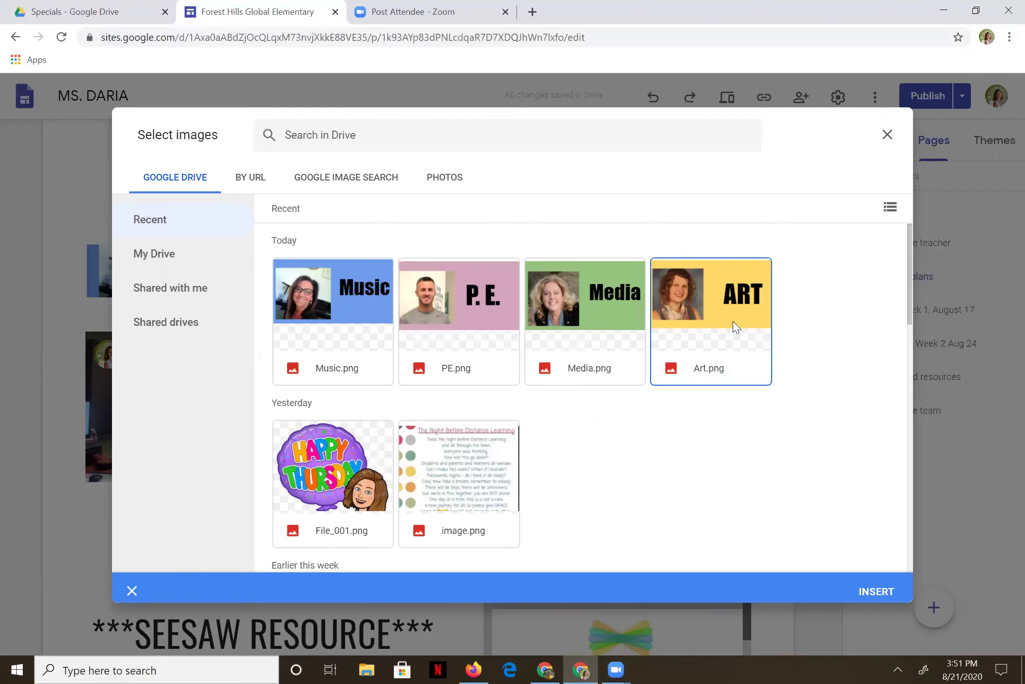
{"action": "left_click_drag", "start_coordinate": [610, 329], "coordinate": [739, 285]}
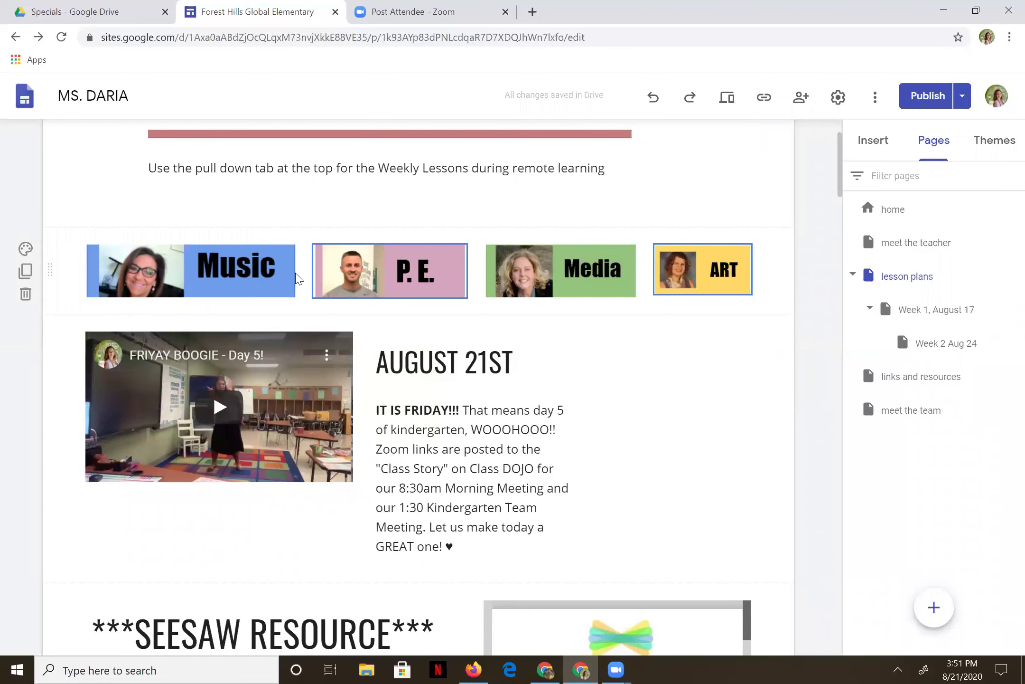
Even out the specials row by narrowing the Music image, closing the gaps between the images and enlarging the Art image to match.
{"action": "left_click", "coordinate": [277, 271]}
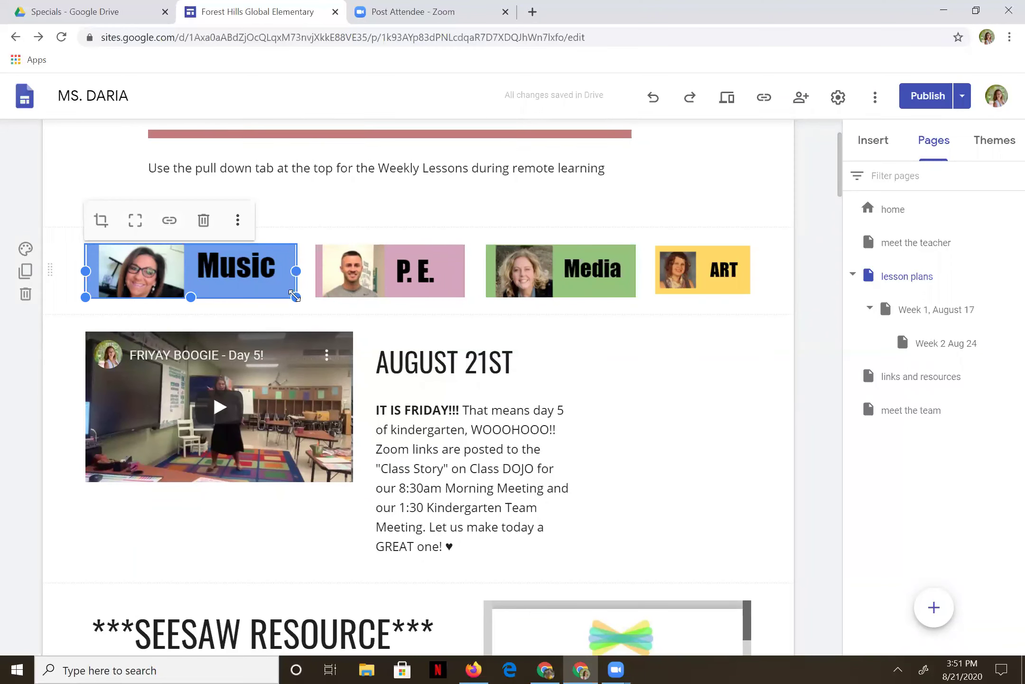
{"action": "left_click_drag", "start_coordinate": [294, 296], "coordinate": [258, 292]}
{"action": "left_click_drag", "start_coordinate": [429, 285], "coordinate": [345, 282]}
{"action": "left_click_drag", "start_coordinate": [590, 269], "coordinate": [531, 281]}
{"action": "left_click_drag", "start_coordinate": [650, 273], "coordinate": [617, 272]}
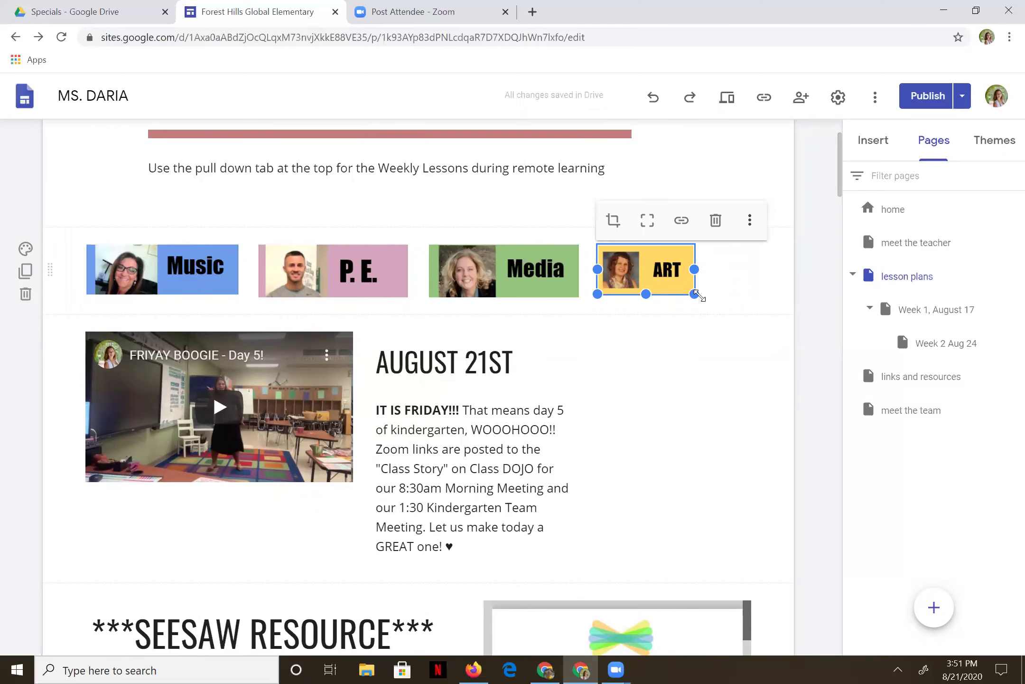
{"action": "left_click_drag", "start_coordinate": [697, 295], "coordinate": [724, 296]}
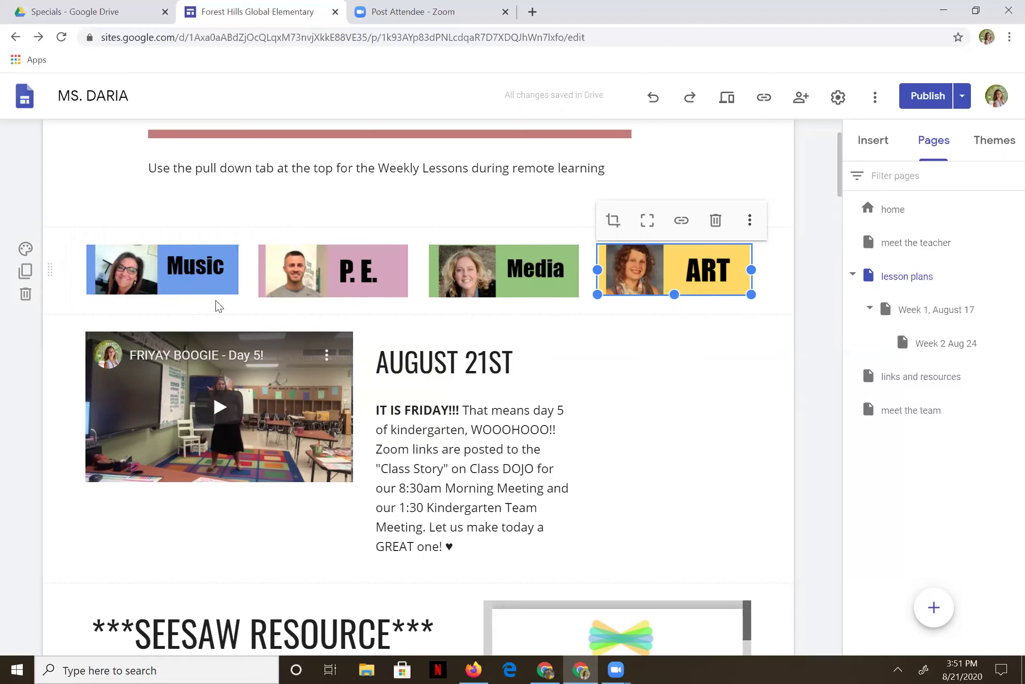
Add a text box with the music teacher's name beneath the Music image and style it as Heading.
{"action": "double_click", "coordinate": [199, 309]}
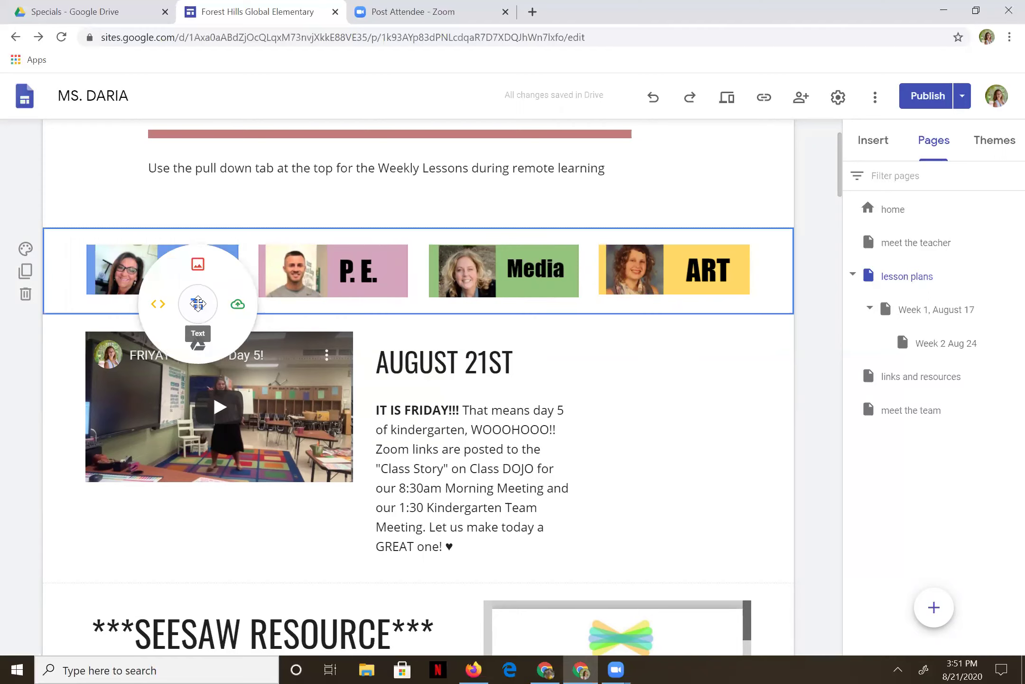
{"action": "left_click", "coordinate": [199, 306]}
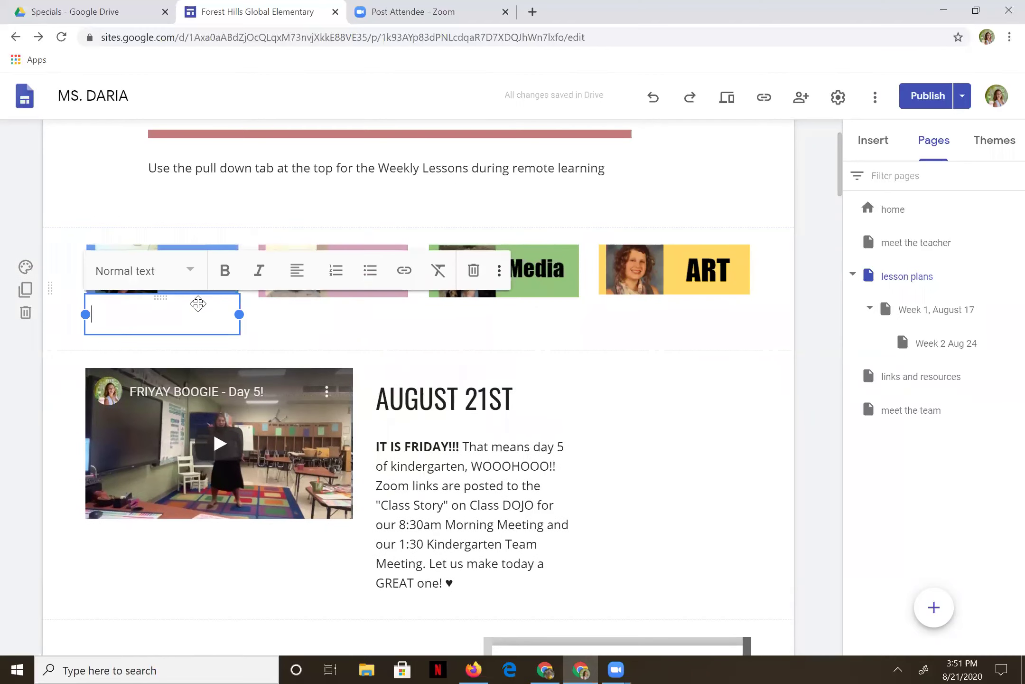
{"action": "type", "text": "Mrs. Snow"}
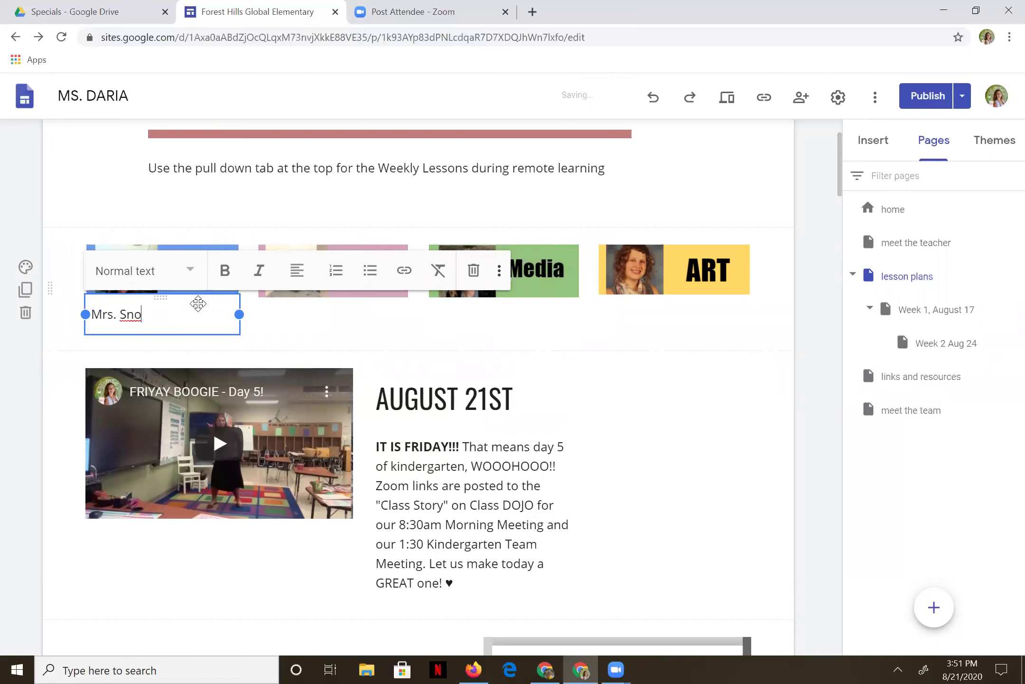
{"action": "left_click", "coordinate": [192, 280]}
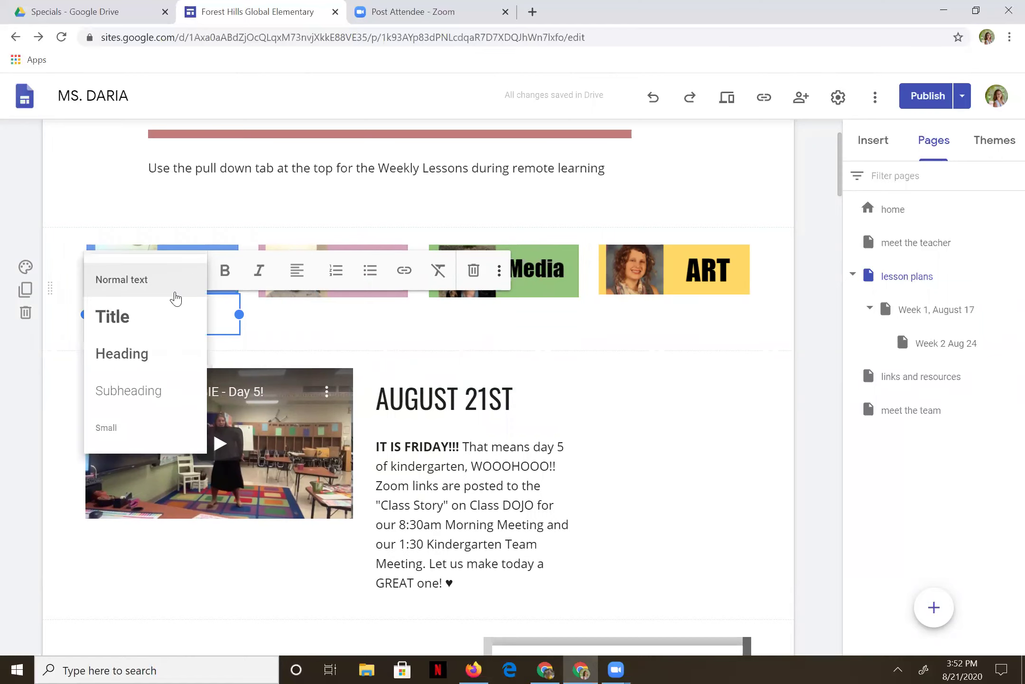
{"action": "left_click", "coordinate": [156, 353]}
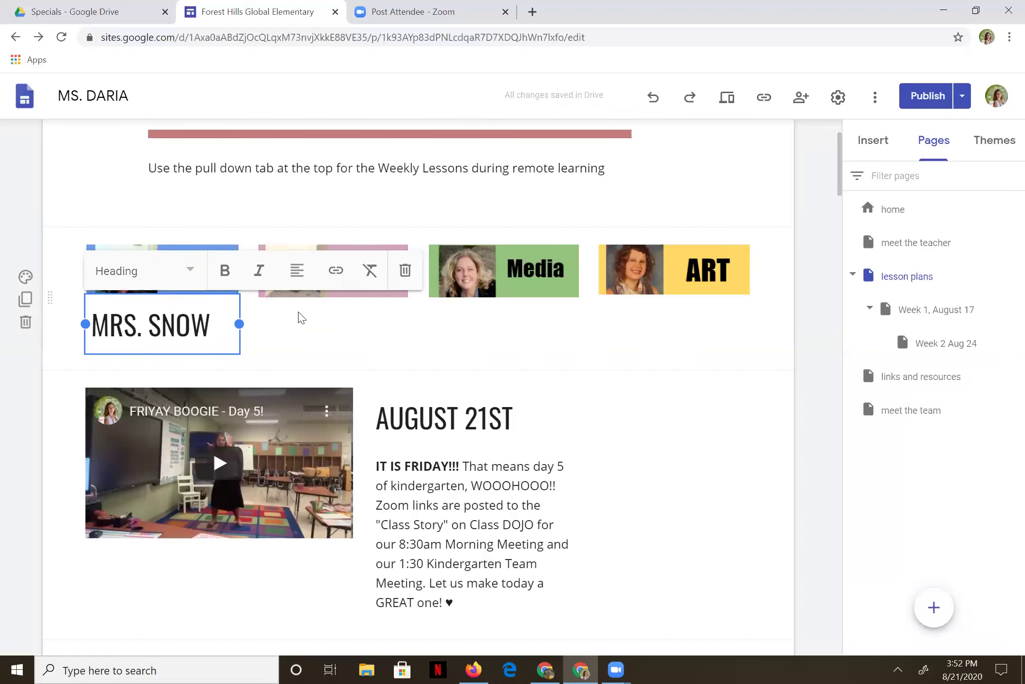
Add a text box with the coach's name beneath the P.E. image and style it as Heading.
{"action": "double_click", "coordinate": [313, 323]}
{"action": "left_click", "coordinate": [310, 320]}
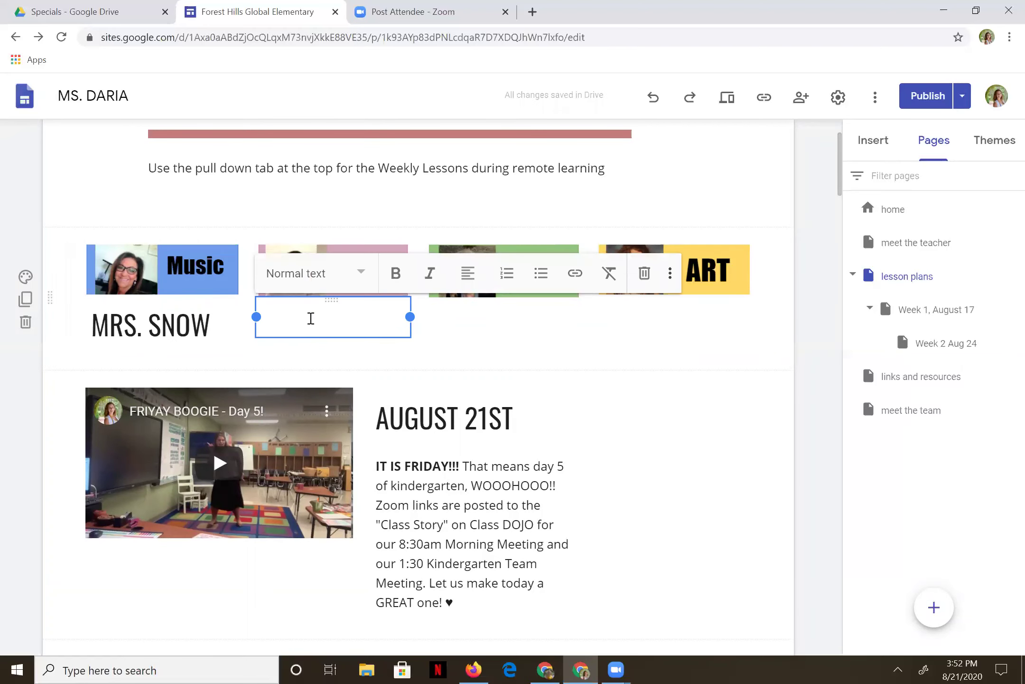
{"action": "type", "text": "Ca"}
{"action": "type", "text": "oach C"}
{"action": "type", "text": "aniello"}
{"action": "left_click", "coordinate": [359, 275]}
{"action": "left_click", "coordinate": [330, 354]}
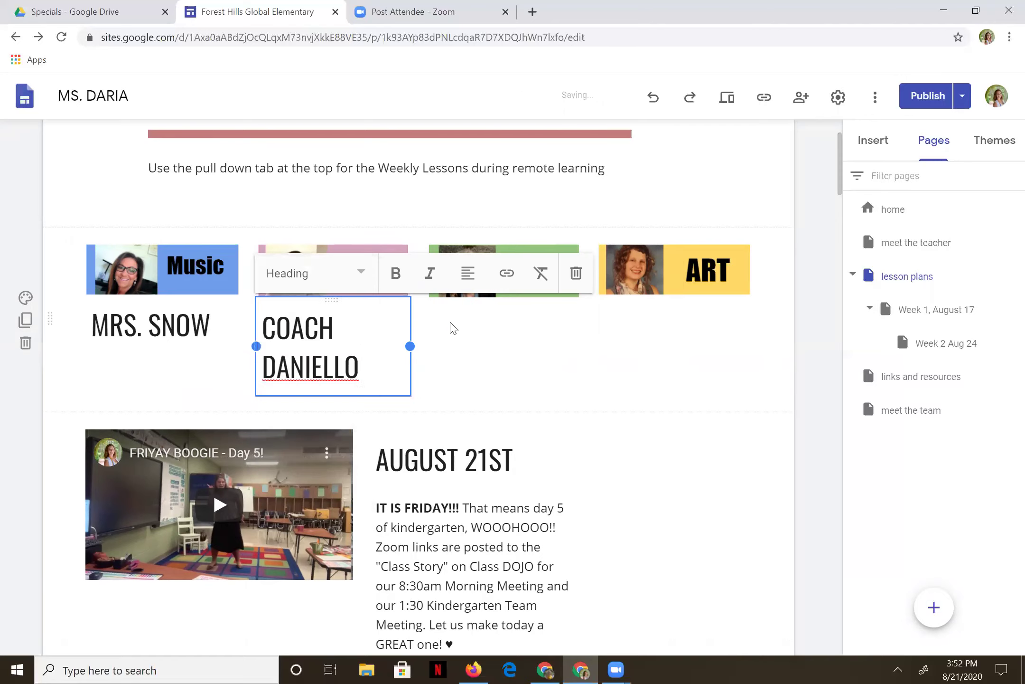
Add a text box with the media teacher's name beneath the Media image and style it as Heading.
{"action": "double_click", "coordinate": [480, 315]}
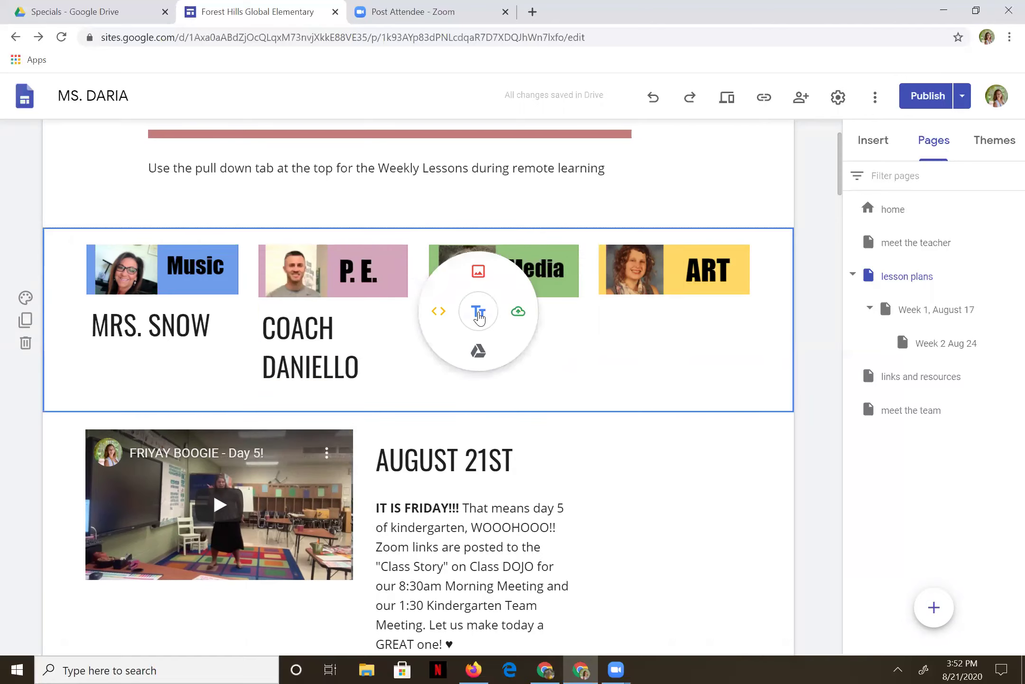
{"action": "left_click", "coordinate": [479, 313]}
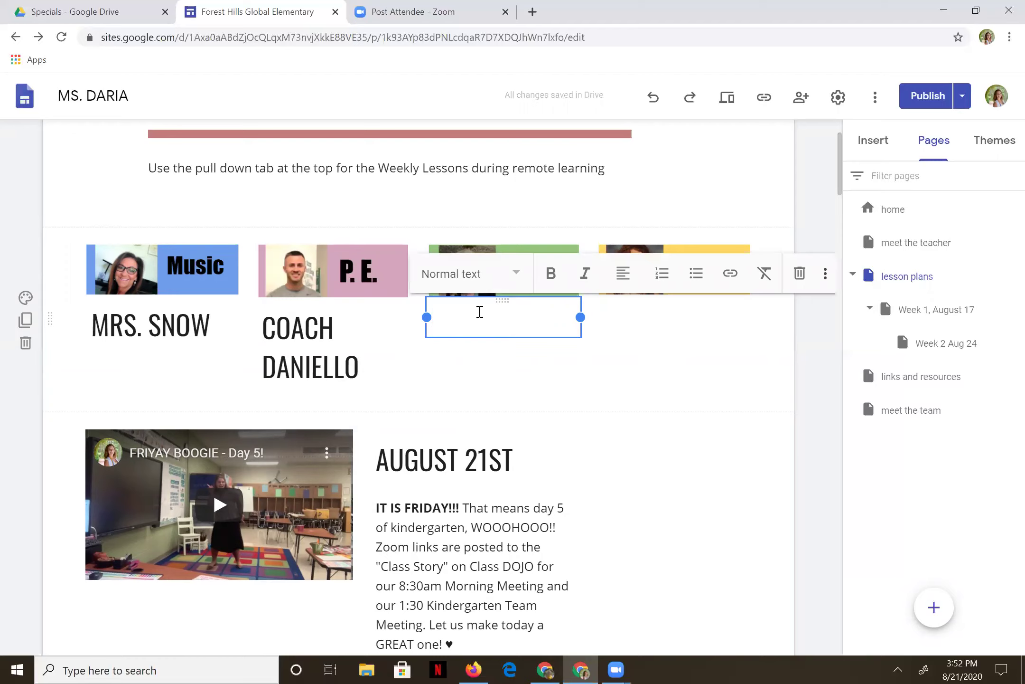
{"action": "type", "text": "Mrs. Phelps"}
{"action": "left_click", "coordinate": [517, 274]}
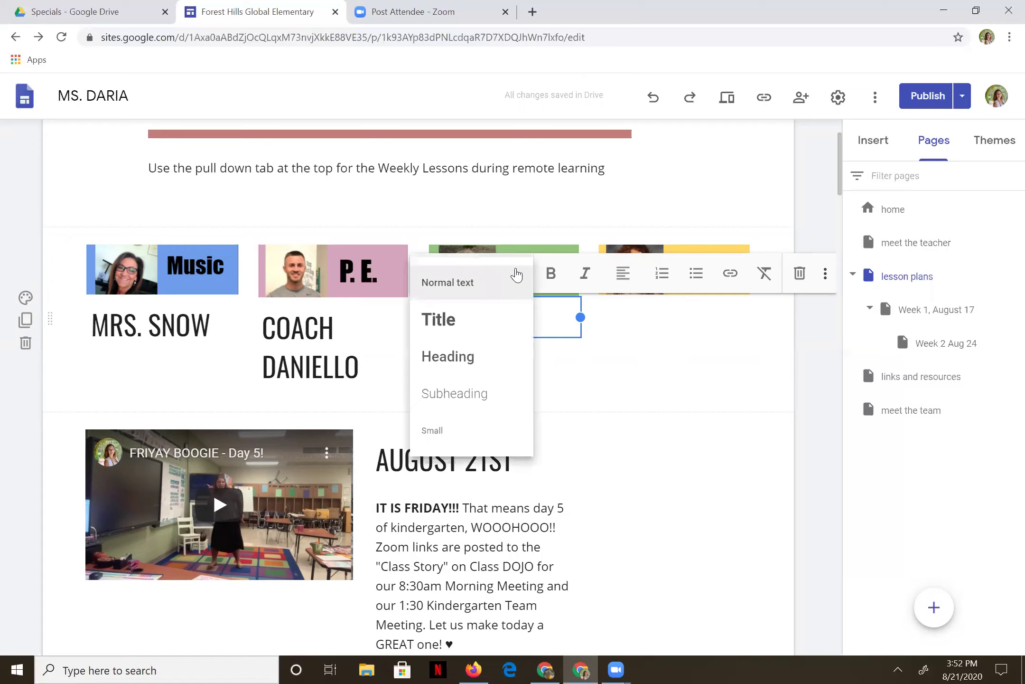
{"action": "left_click", "coordinate": [481, 355]}
Add a text box with the art teacher's name beneath the Art image and style it as Heading.
{"action": "double_click", "coordinate": [671, 313]}
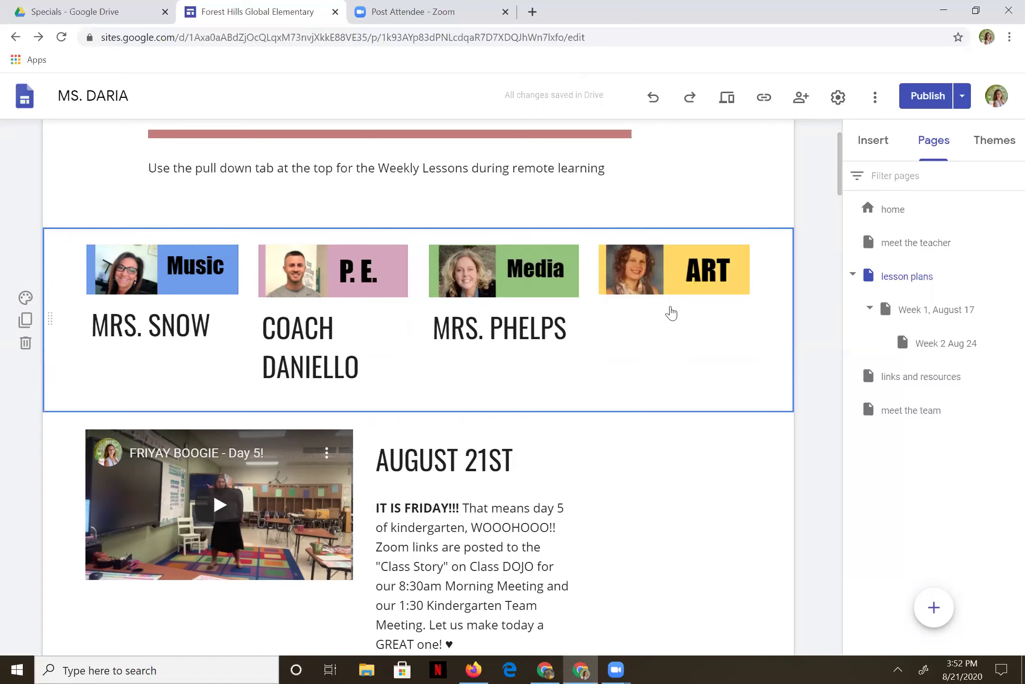
{"action": "left_click", "coordinate": [671, 309]}
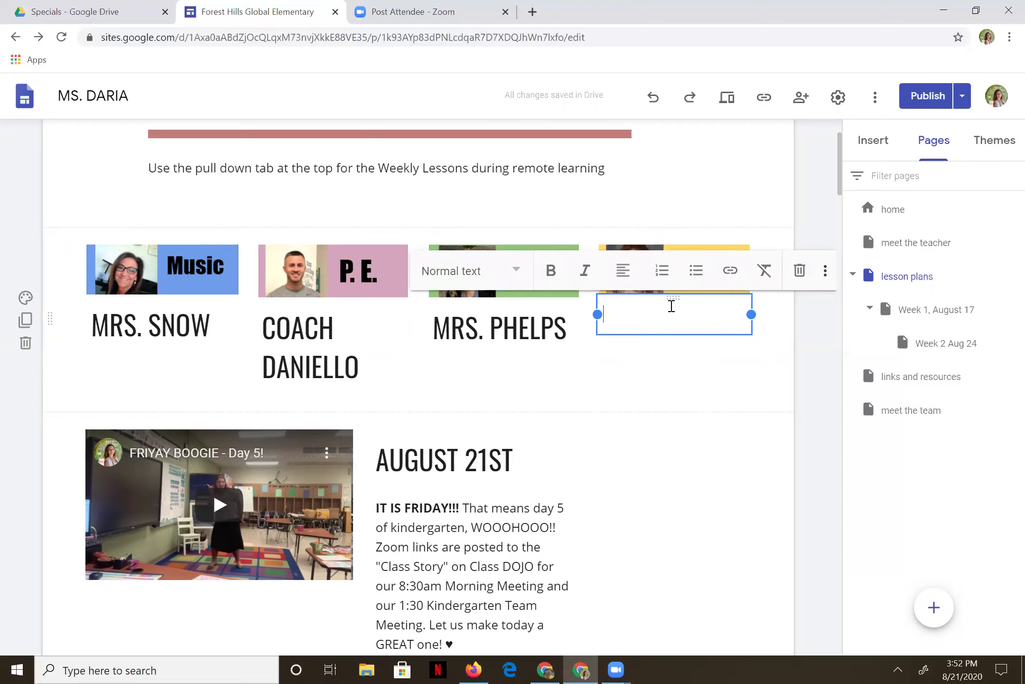
{"action": "type", "text": "Mrs. Mosel"}
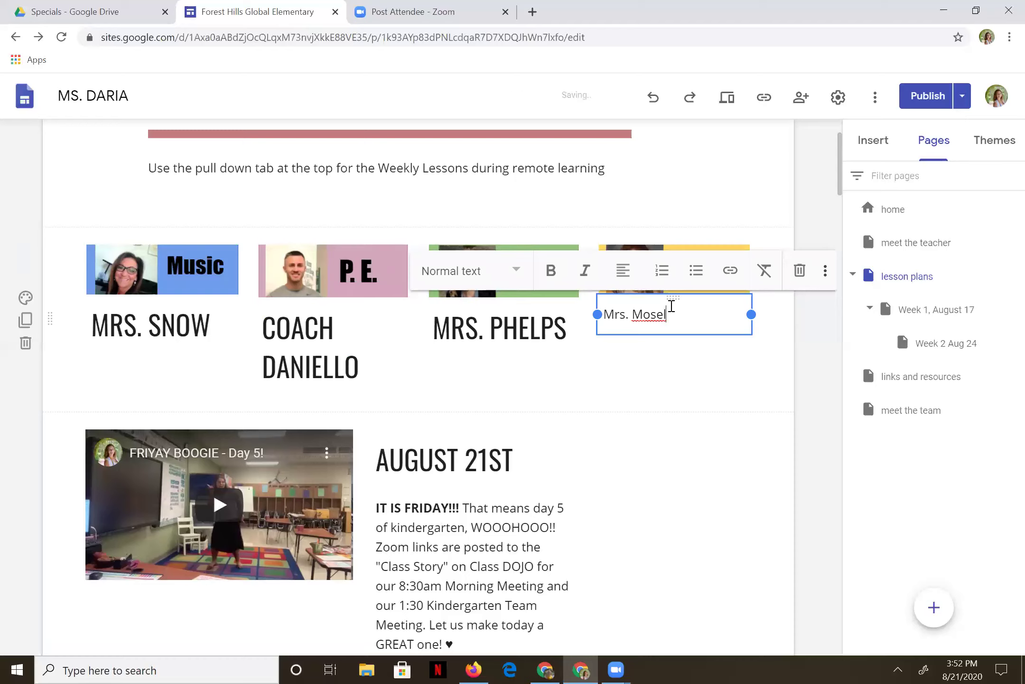
{"action": "type", "text": "le"}
{"action": "left_click", "coordinate": [517, 271]}
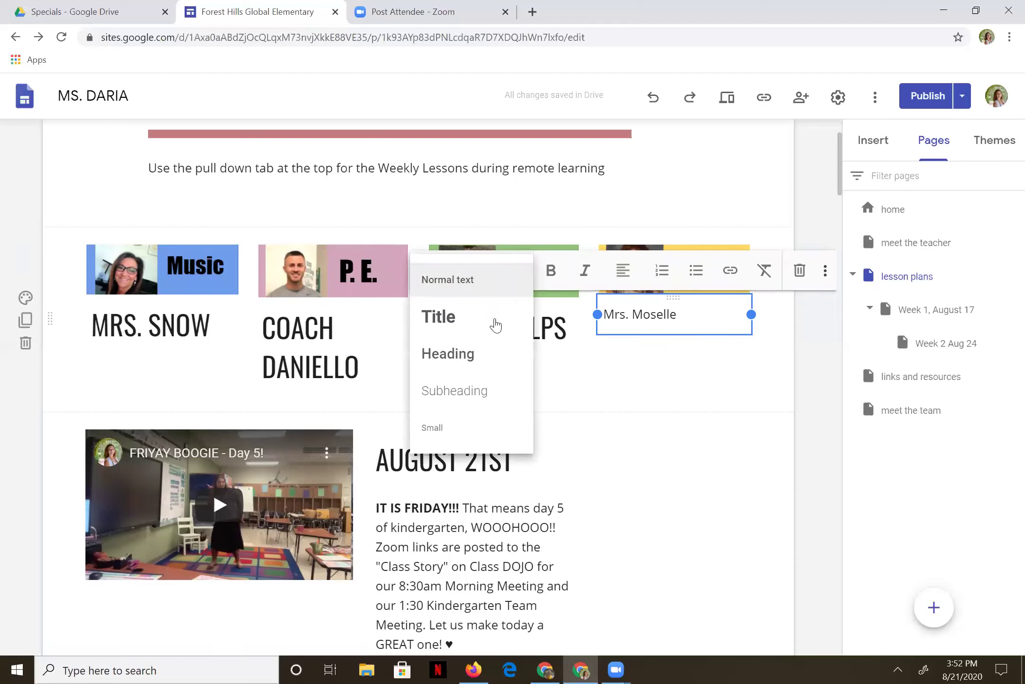
{"action": "left_click", "coordinate": [482, 359]}
{"action": "left_click", "coordinate": [694, 452]}
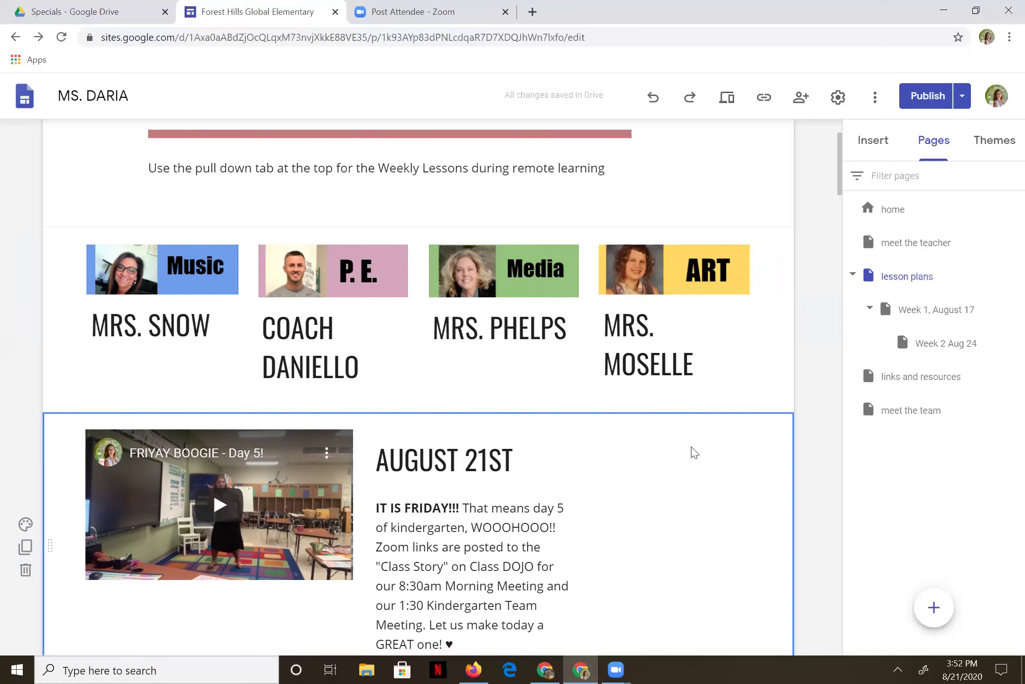
Select the Music image above the music teacher's name so that a link can be added to it.
{"action": "left_click", "coordinate": [202, 272]}
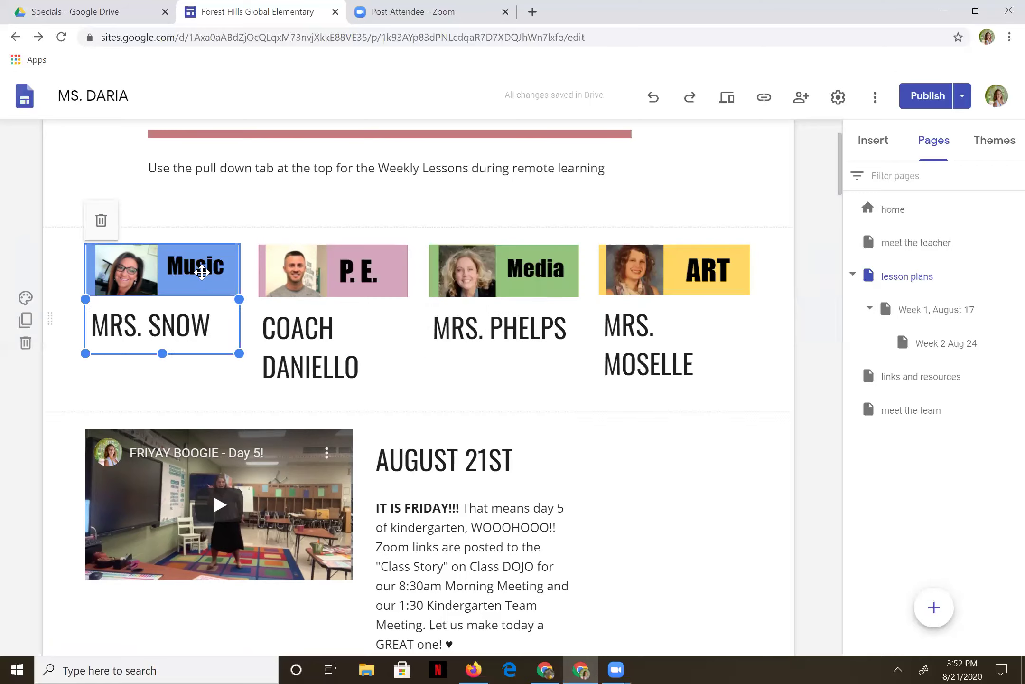
{"action": "double_click", "coordinate": [202, 272]}
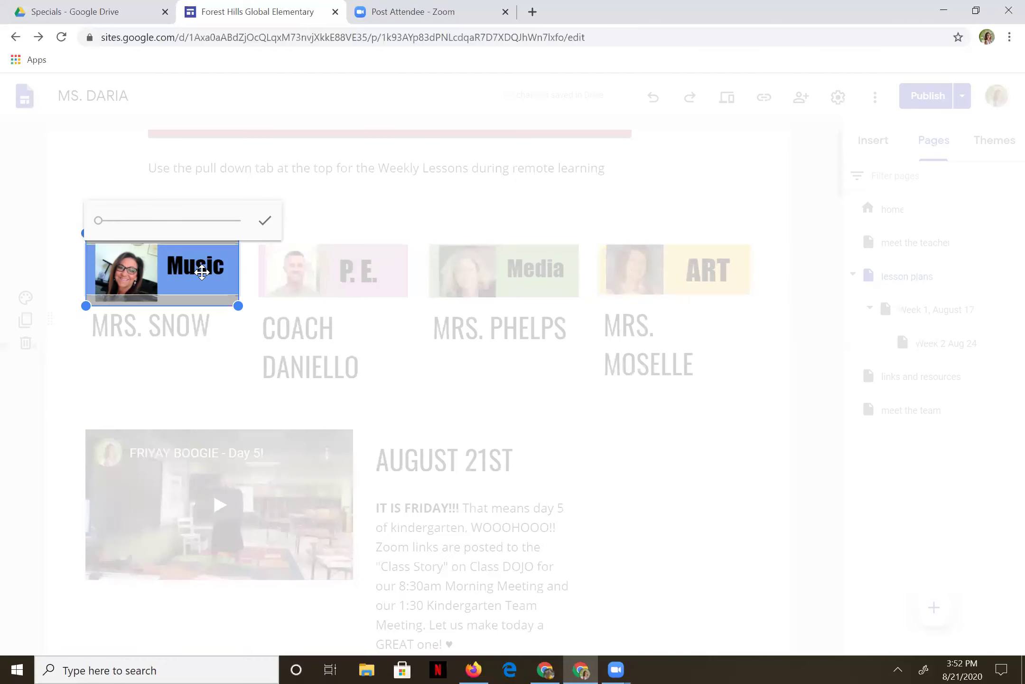
{"action": "left_click", "coordinate": [379, 208]}
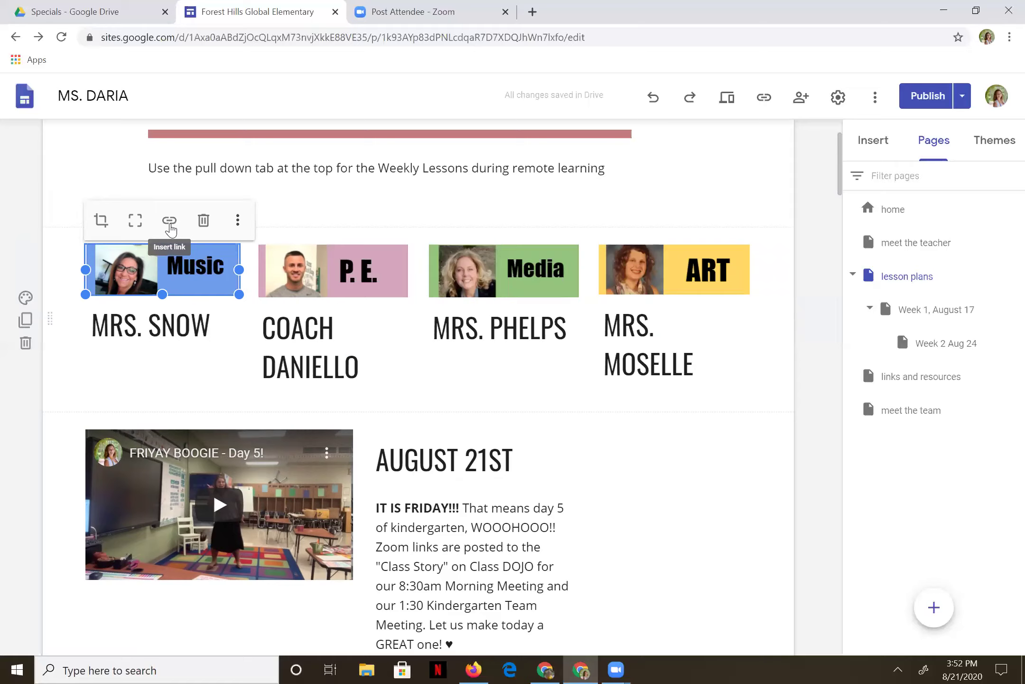
Search Google for forest hills global elementary in a new browser tab and open the school's home page.
{"action": "left_click", "coordinate": [532, 11]}
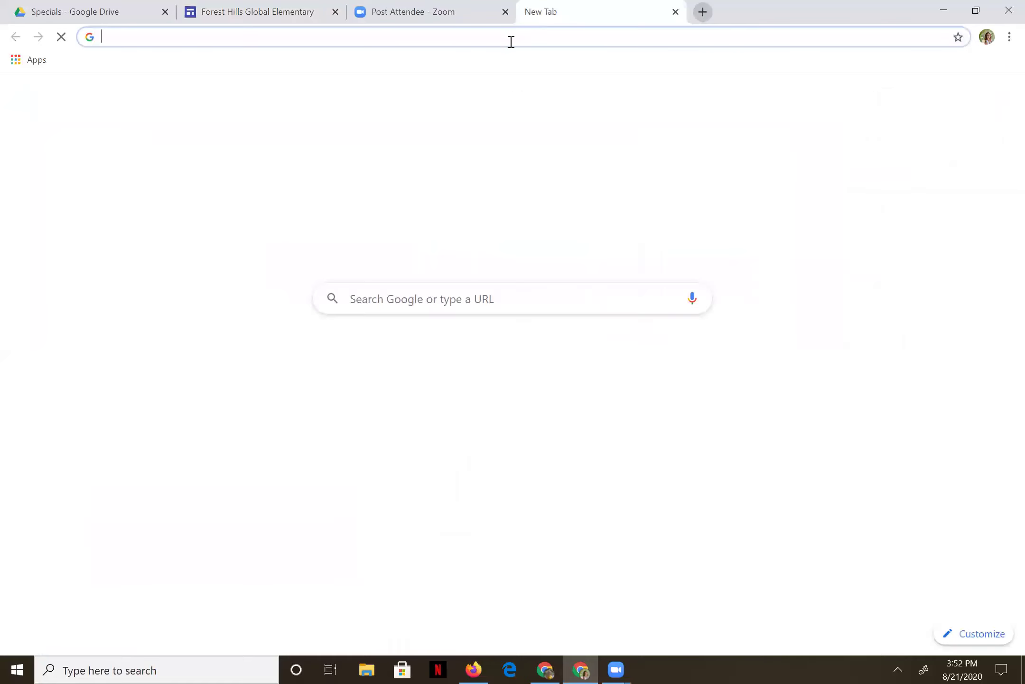
{"action": "left_click", "coordinate": [485, 299]}
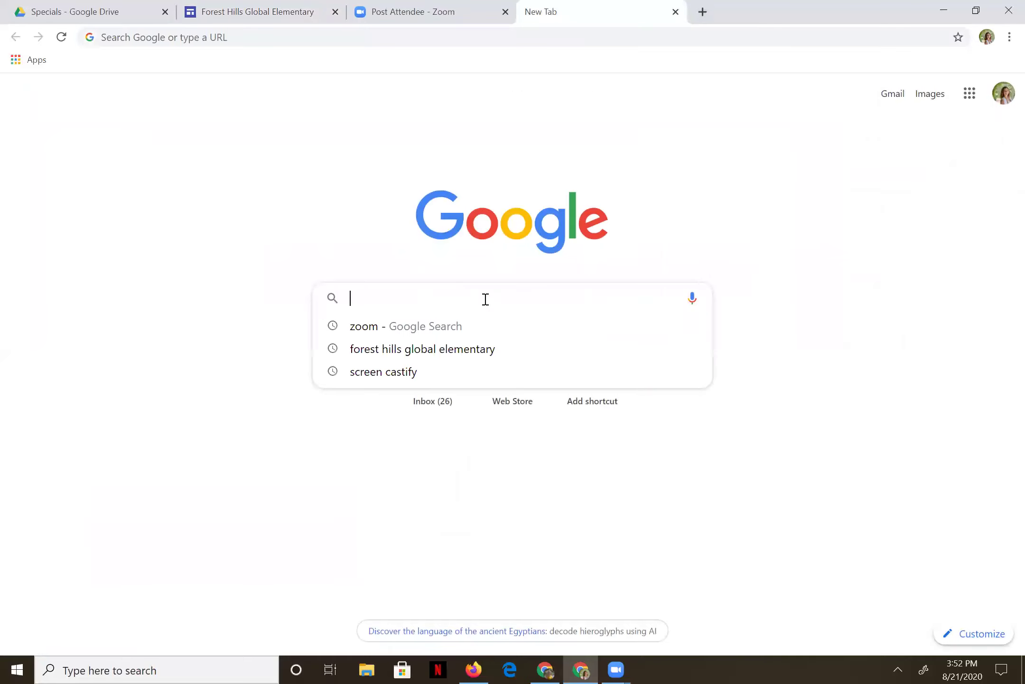
{"action": "type", "text": "forst"}
{"action": "key", "text": "BackSpace"}
{"action": "key", "text": "BackSpace"}
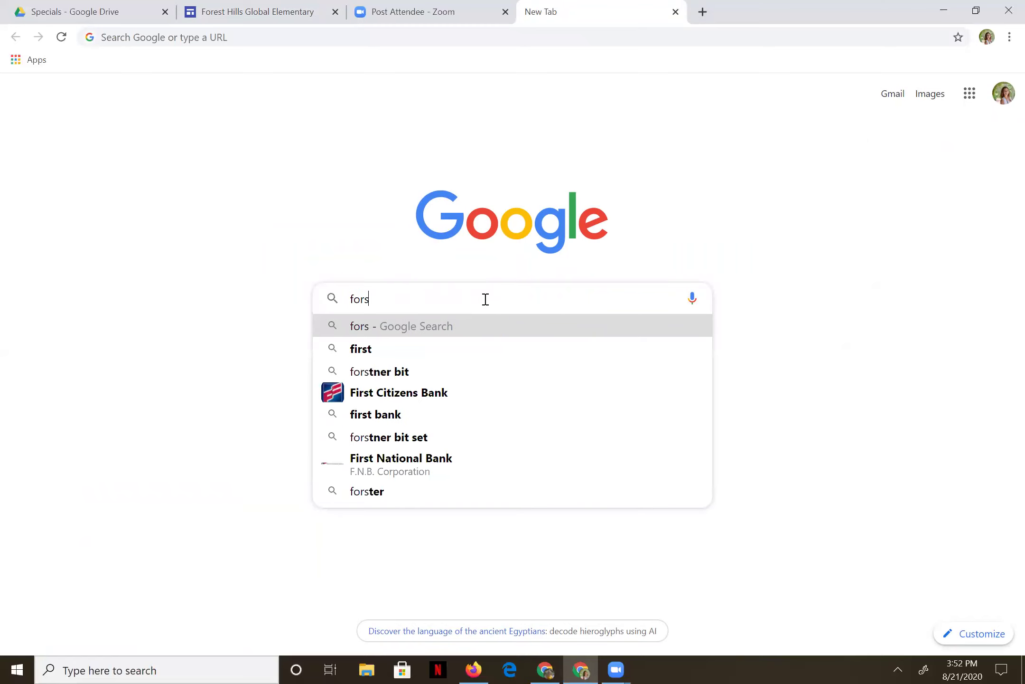
{"action": "type", "text": "est"}
{"action": "left_click", "coordinate": [448, 327]}
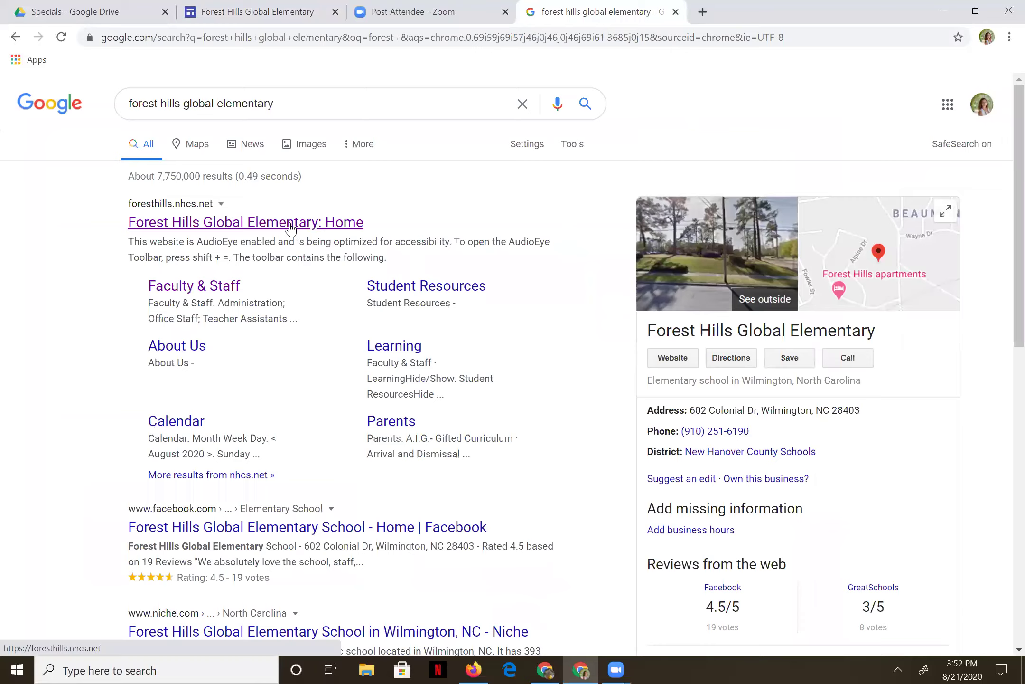
{"action": "left_click", "coordinate": [289, 222]}
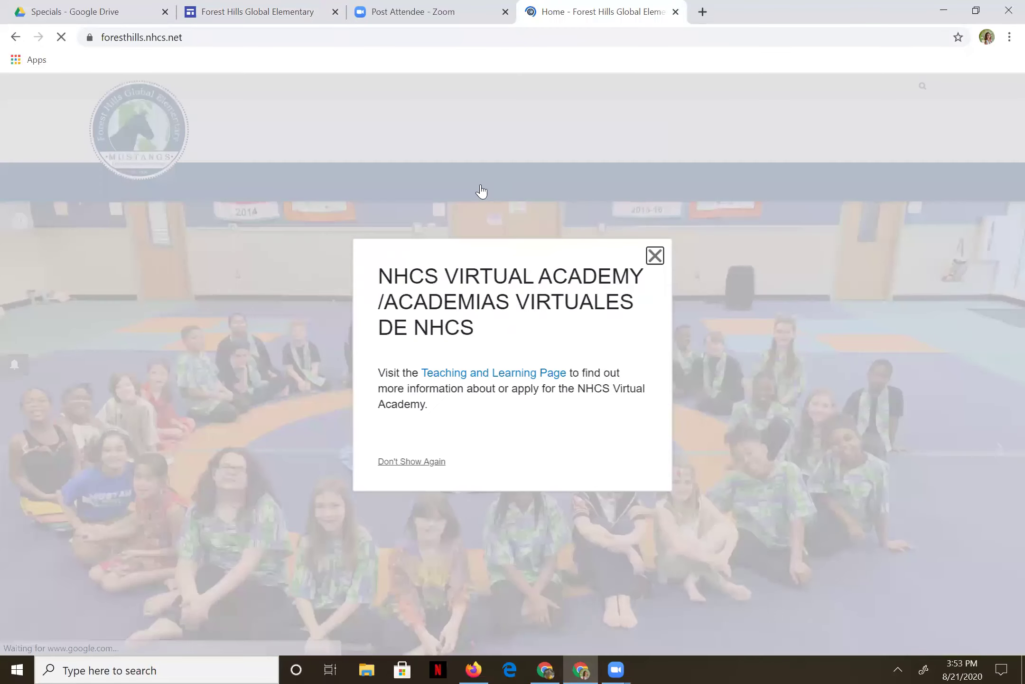
Open the school's Faculty & Staff page and expand the Specials section.
{"action": "left_click", "coordinate": [481, 185]}
{"action": "left_click", "coordinate": [481, 187]}
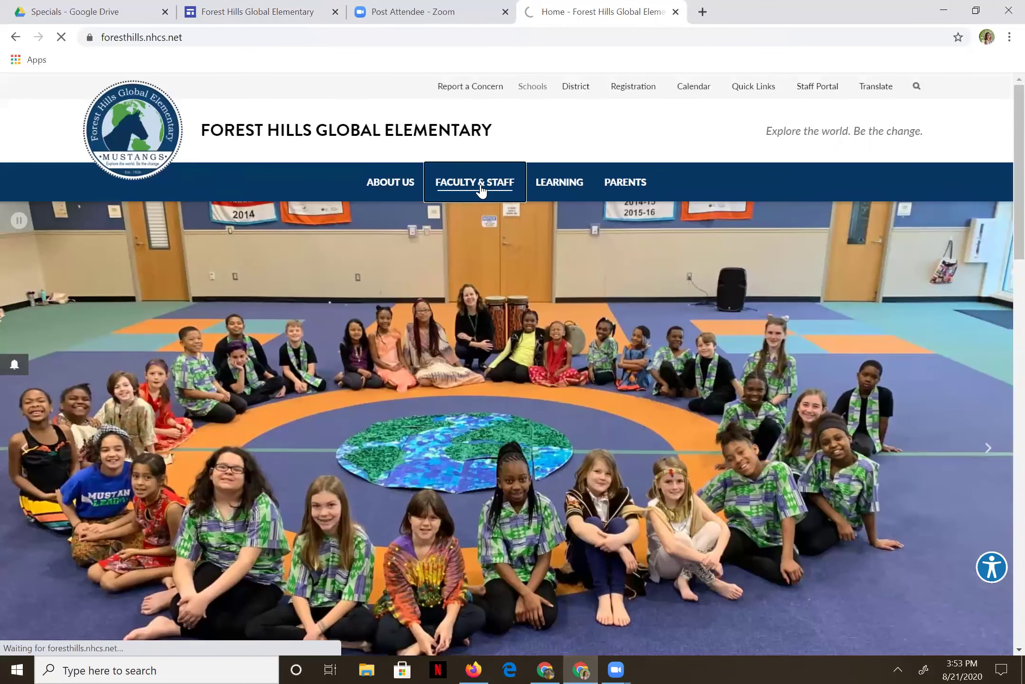
{"action": "scroll", "coordinate": [230, 403], "scroll_direction": "down", "scroll_amount": 3}
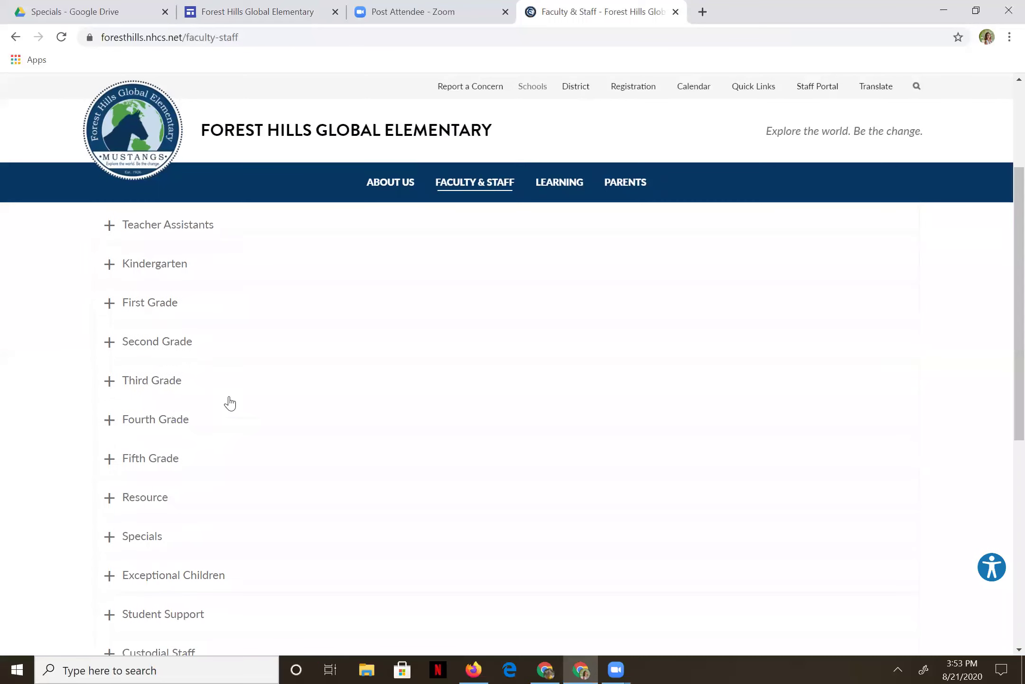
{"action": "scroll", "coordinate": [230, 403], "scroll_direction": "down", "scroll_amount": 3}
{"action": "scroll", "coordinate": [230, 402], "scroll_direction": "up", "scroll_amount": 3}
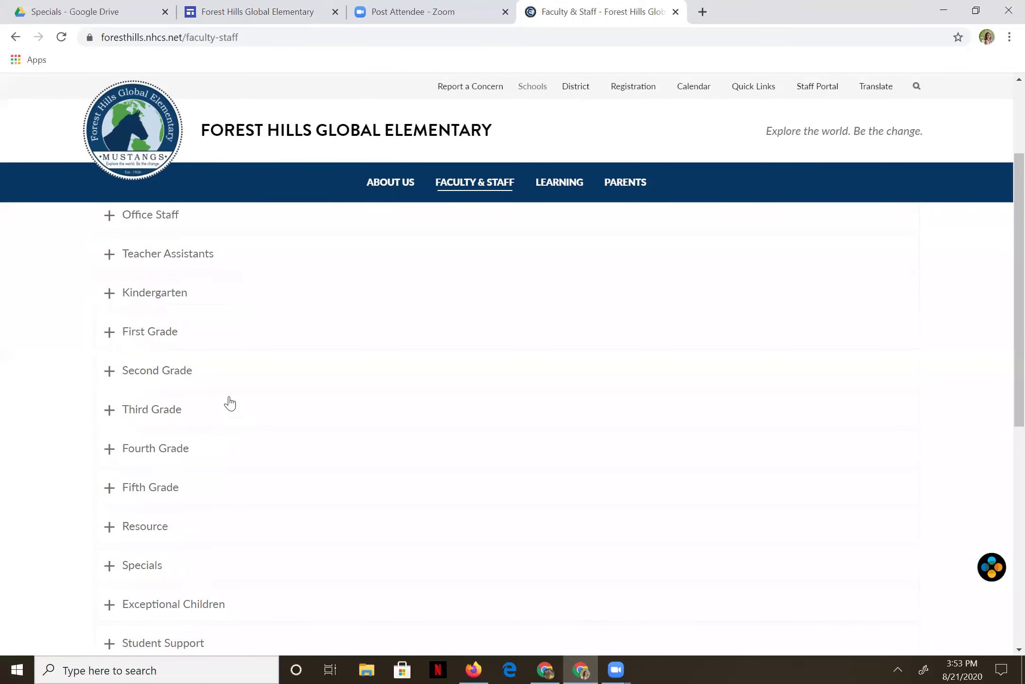
{"action": "scroll", "coordinate": [229, 402], "scroll_direction": "up", "scroll_amount": 2}
{"action": "scroll", "coordinate": [226, 402], "scroll_direction": "down", "scroll_amount": 5}
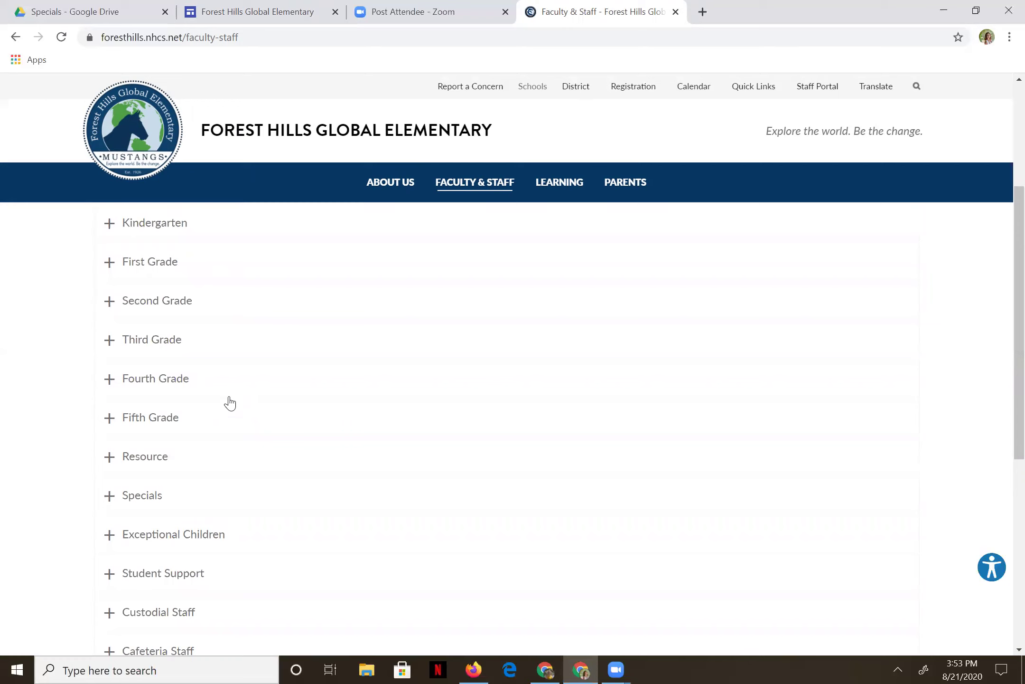
{"action": "double_click", "coordinate": [137, 347]}
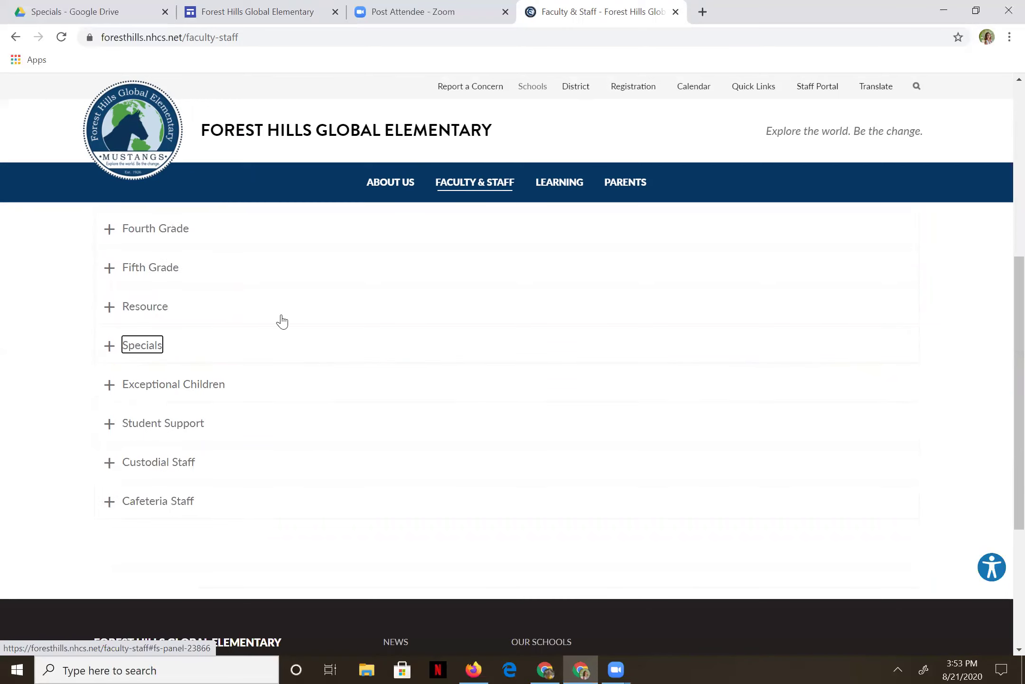
{"action": "left_click", "coordinate": [143, 347]}
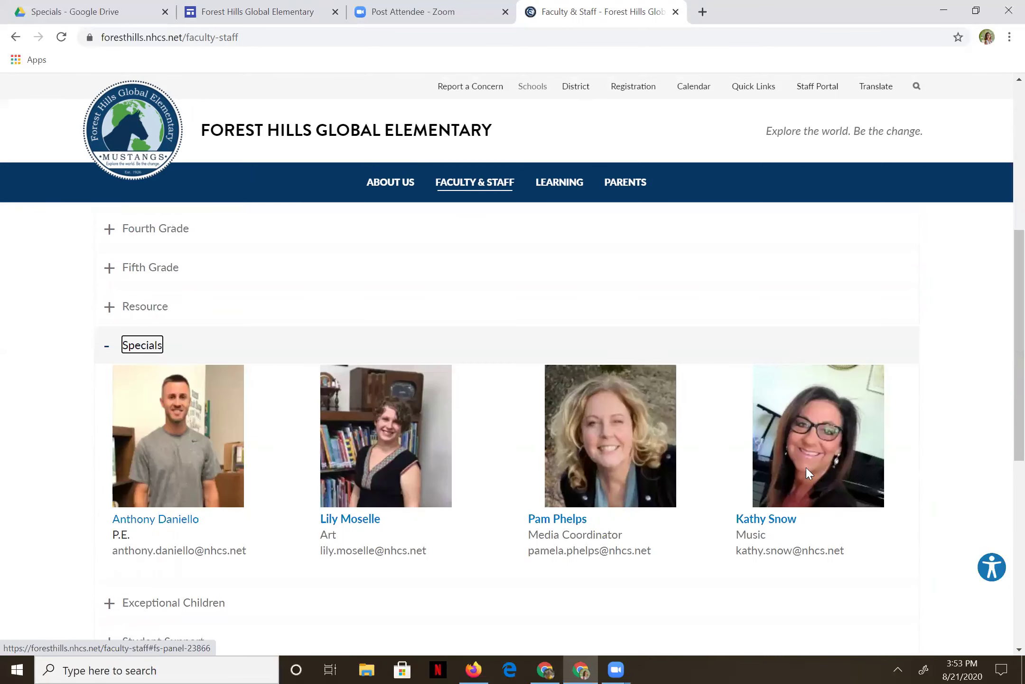
Link the Music image to the music teacher's site, using the address copied from the site opened through the Specials staff list.
{"action": "left_click", "coordinate": [773, 518]}
{"action": "left_click", "coordinate": [369, 38]}
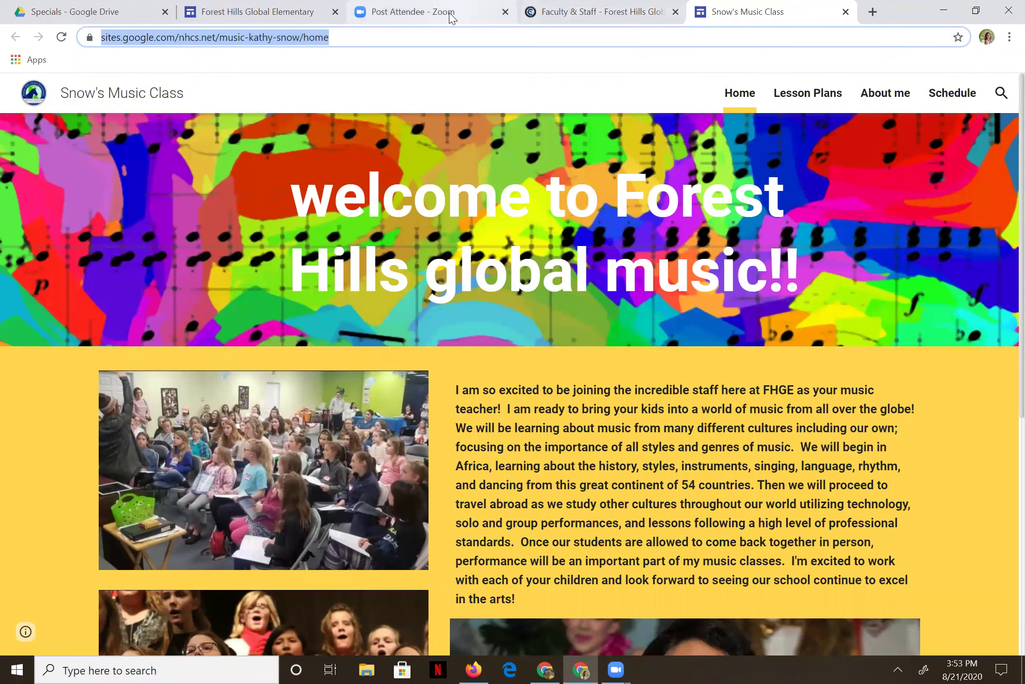
{"action": "left_click", "coordinate": [585, 11]}
{"action": "left_click", "coordinate": [285, 13]}
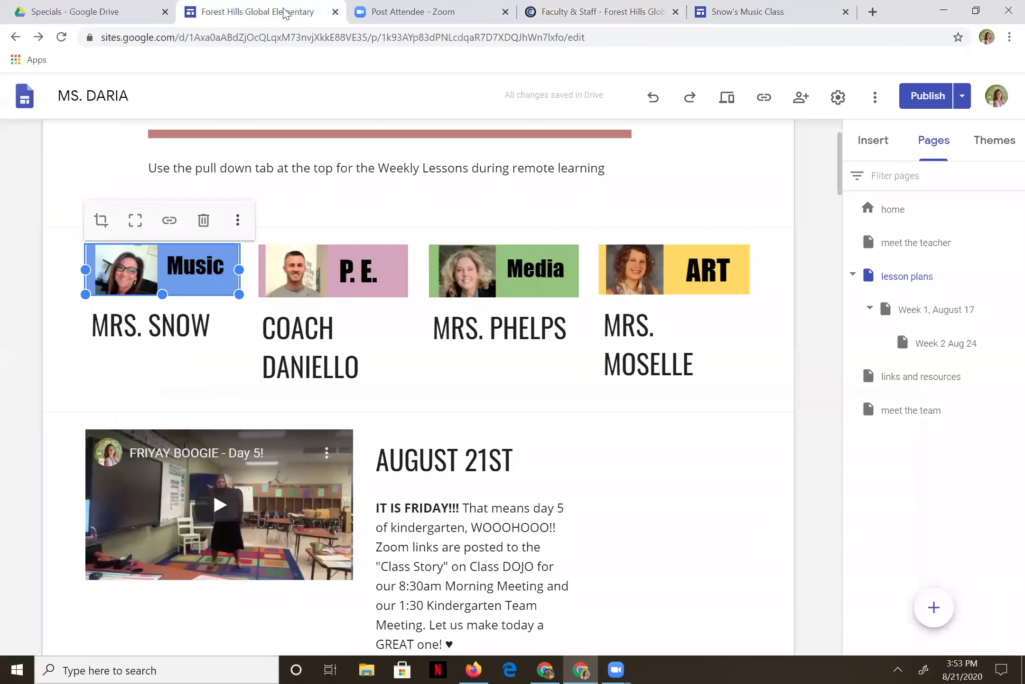
{"action": "left_click", "coordinate": [169, 220]}
{"action": "key", "text": "ctrl+v"}
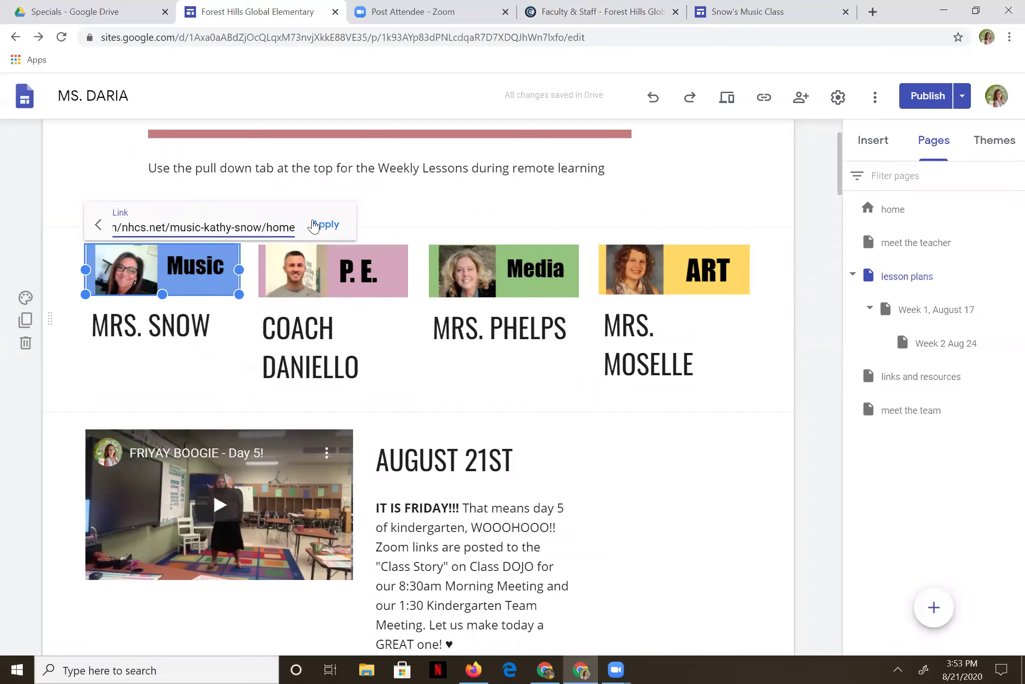
{"action": "left_click", "coordinate": [318, 224]}
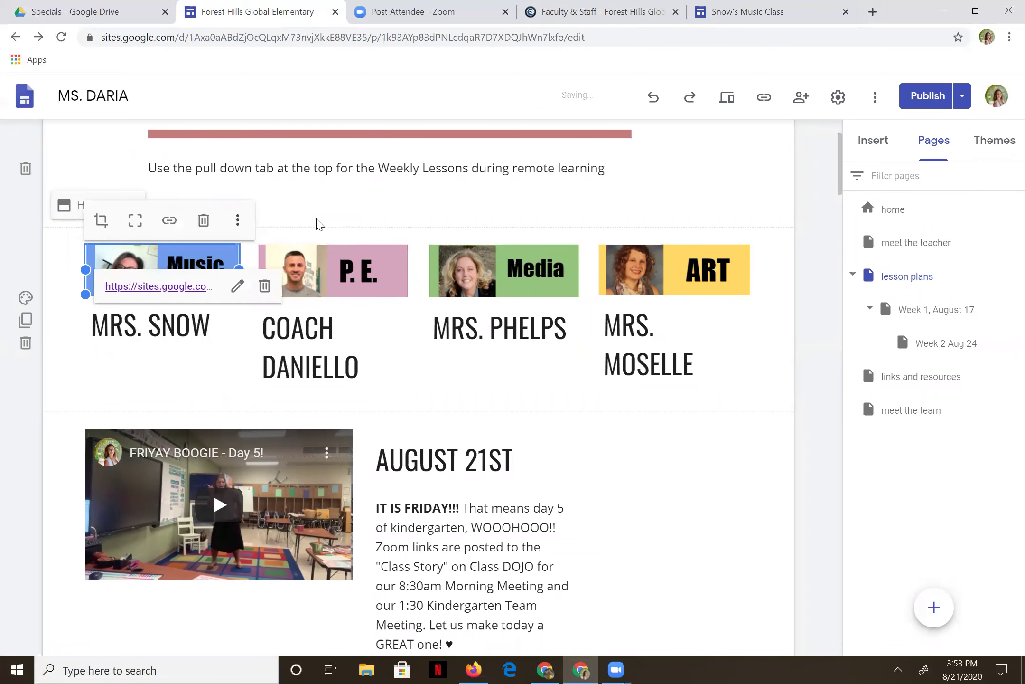
Link the P.E. image to the coach's site, using the address copied from the site opened through the Specials staff list.
{"action": "left_click", "coordinate": [349, 273]}
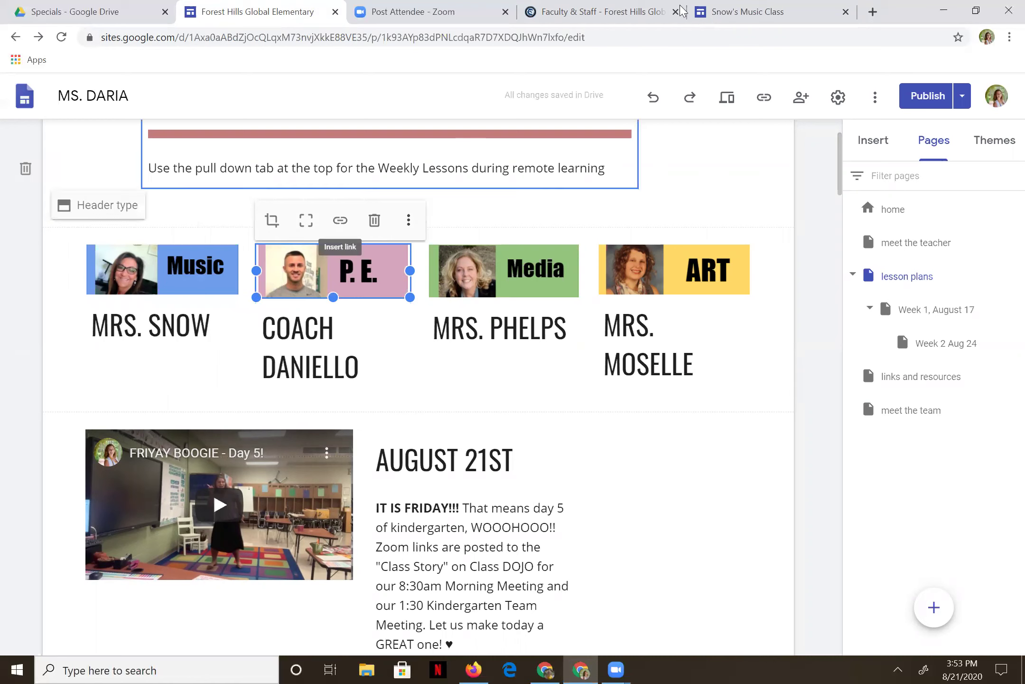
{"action": "left_click", "coordinate": [757, 15]}
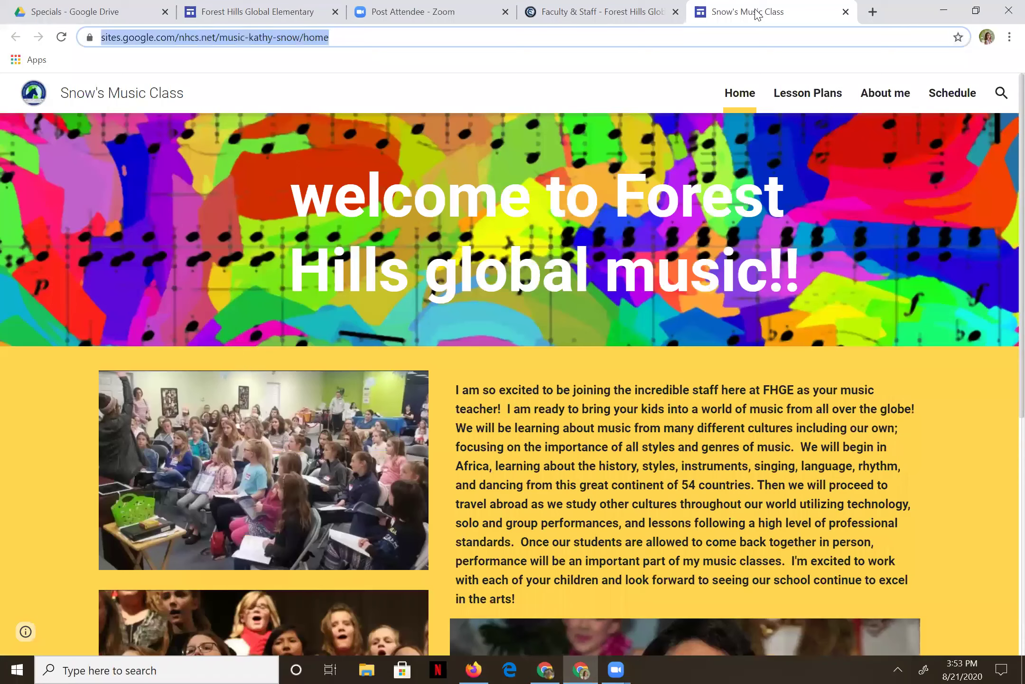
{"action": "left_click", "coordinate": [646, 14]}
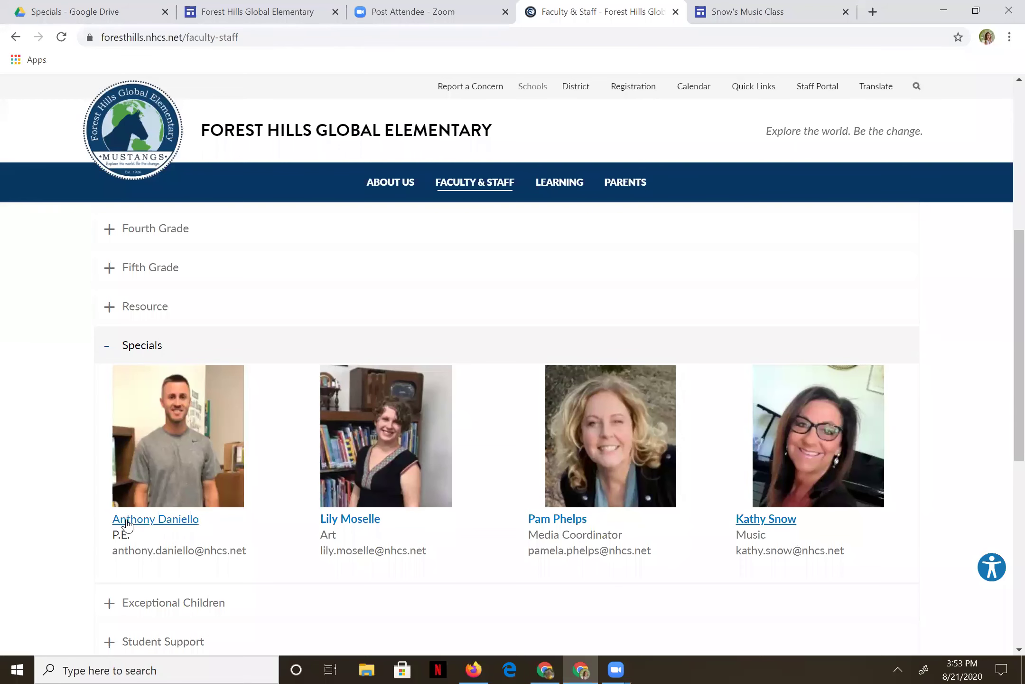
{"action": "left_click", "coordinate": [127, 522]}
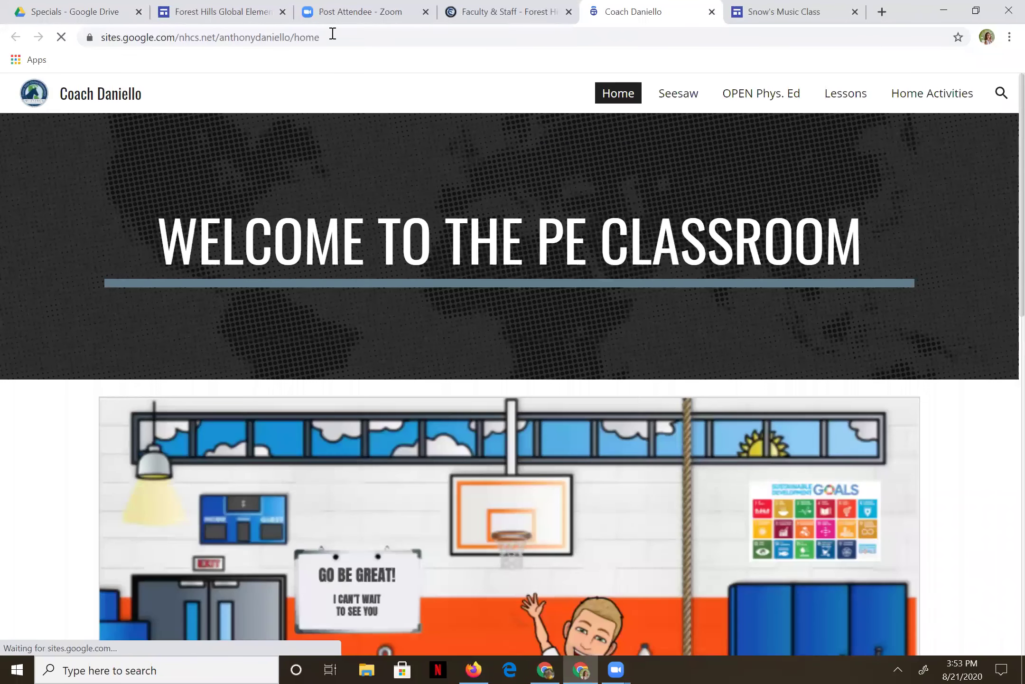
{"action": "left_click", "coordinate": [331, 36]}
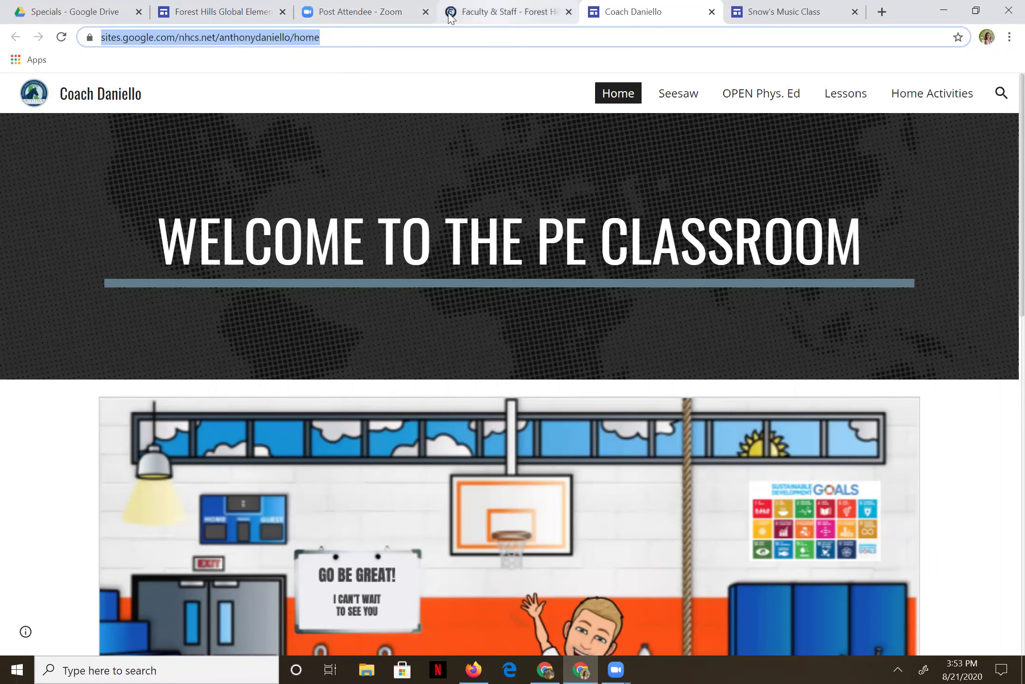
{"action": "left_click", "coordinate": [475, 11]}
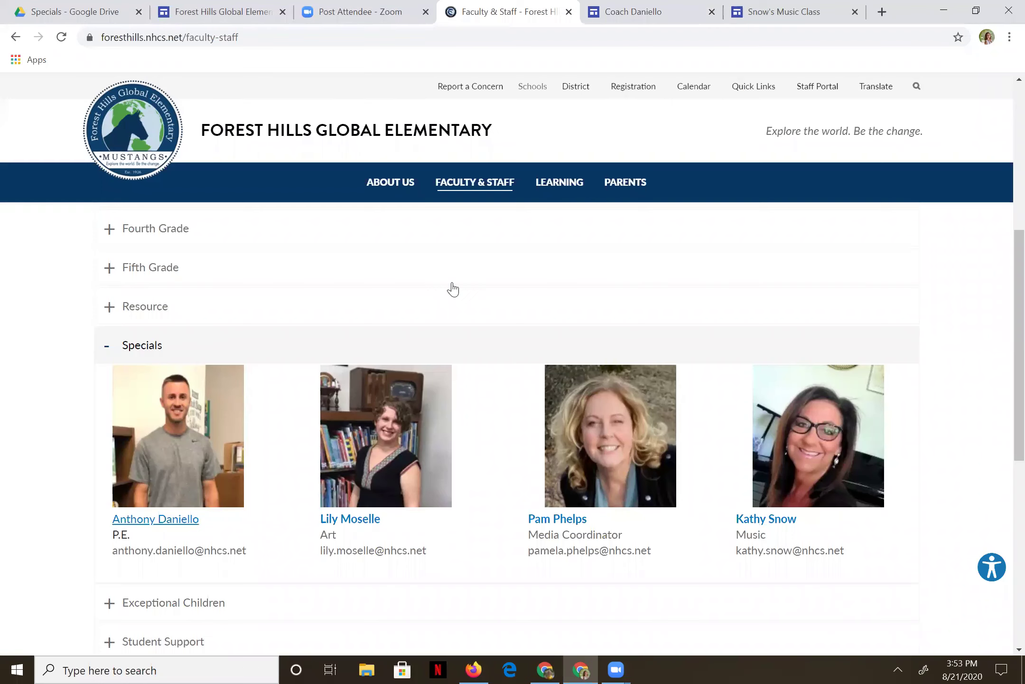
{"action": "left_click", "coordinate": [220, 12]}
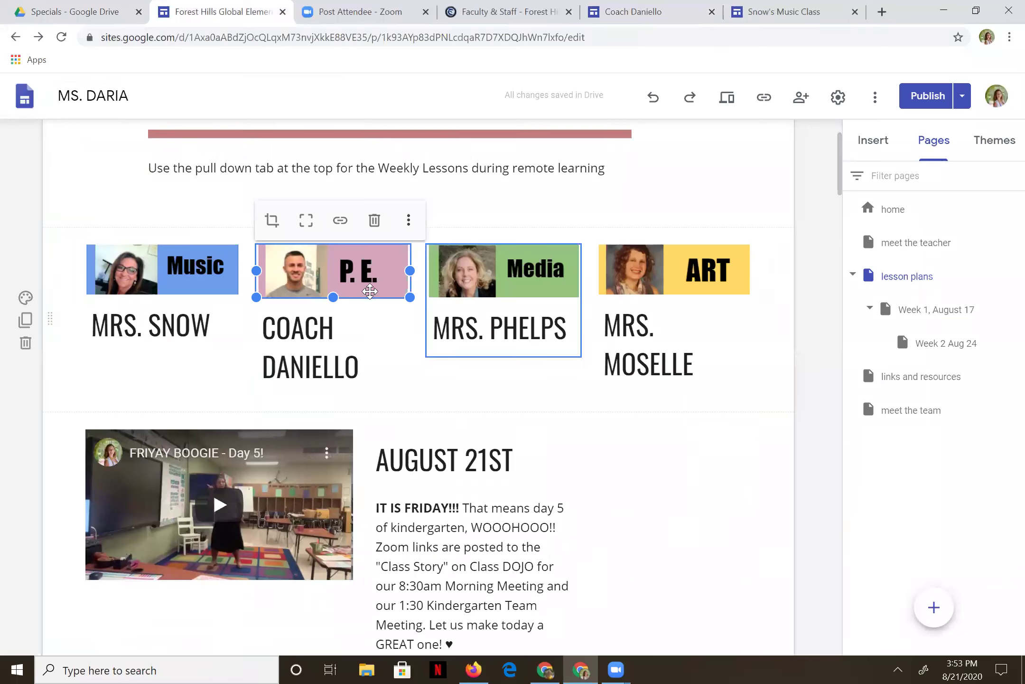
{"action": "left_click", "coordinate": [340, 221]}
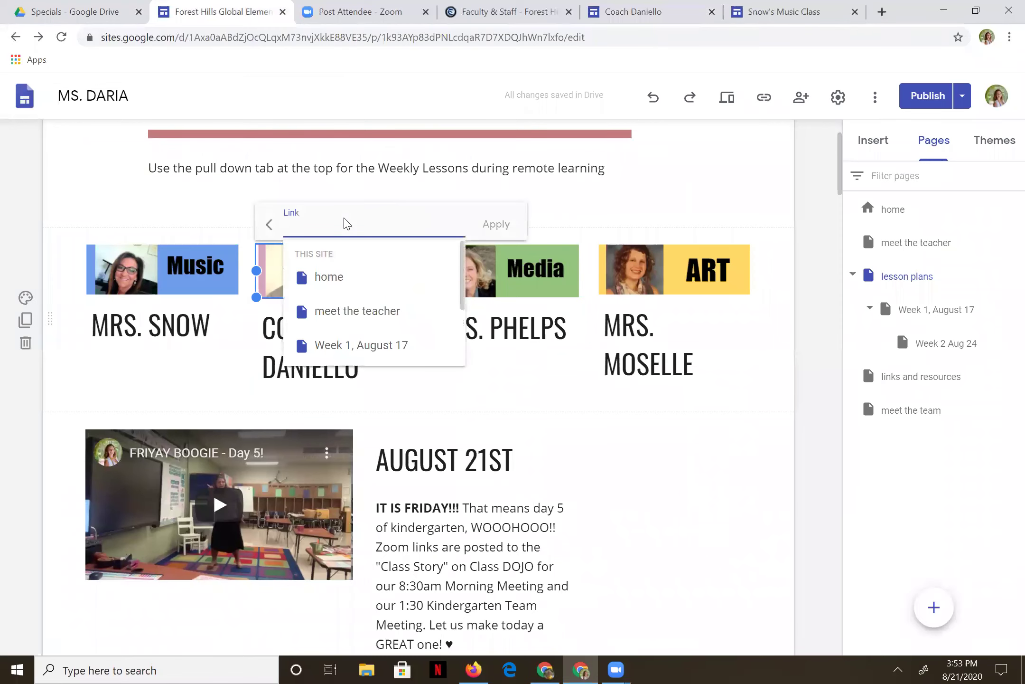
{"action": "key", "text": "ctrl+v"}
{"action": "left_click", "coordinate": [488, 232]}
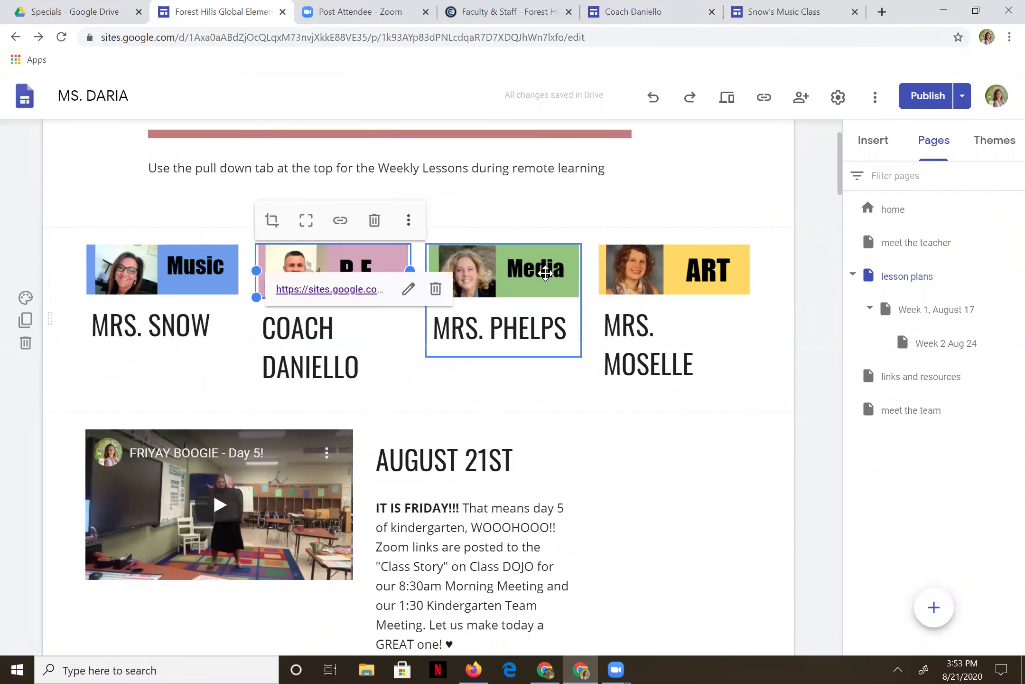
Close the browser tabs holding the music teacher's and the coach's sites.
{"action": "left_click", "coordinate": [526, 273]}
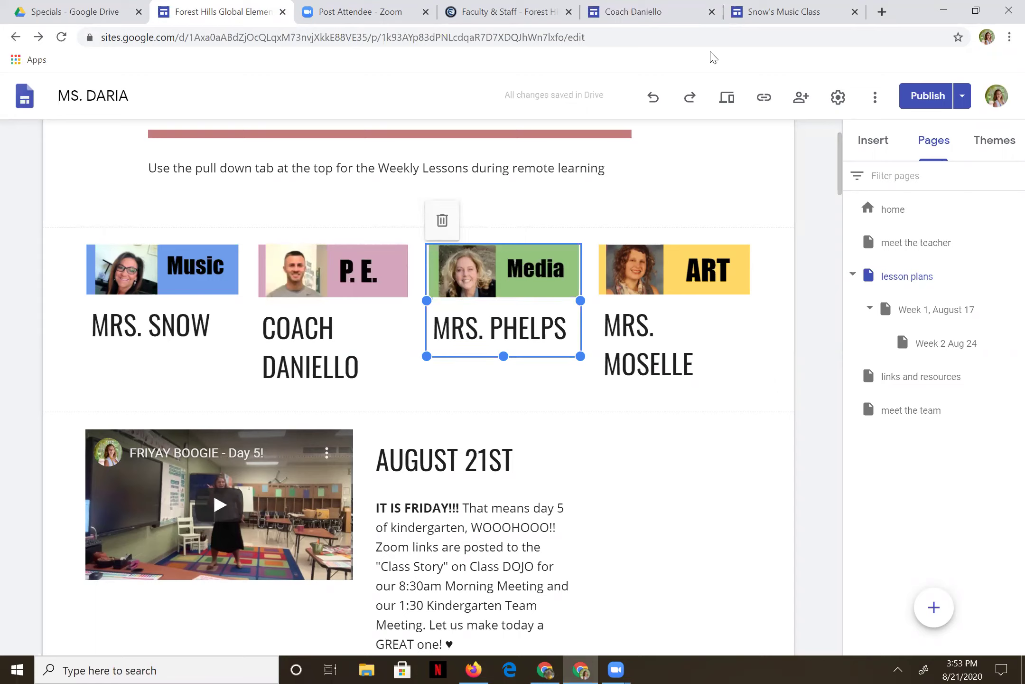
{"action": "left_click", "coordinate": [855, 11]}
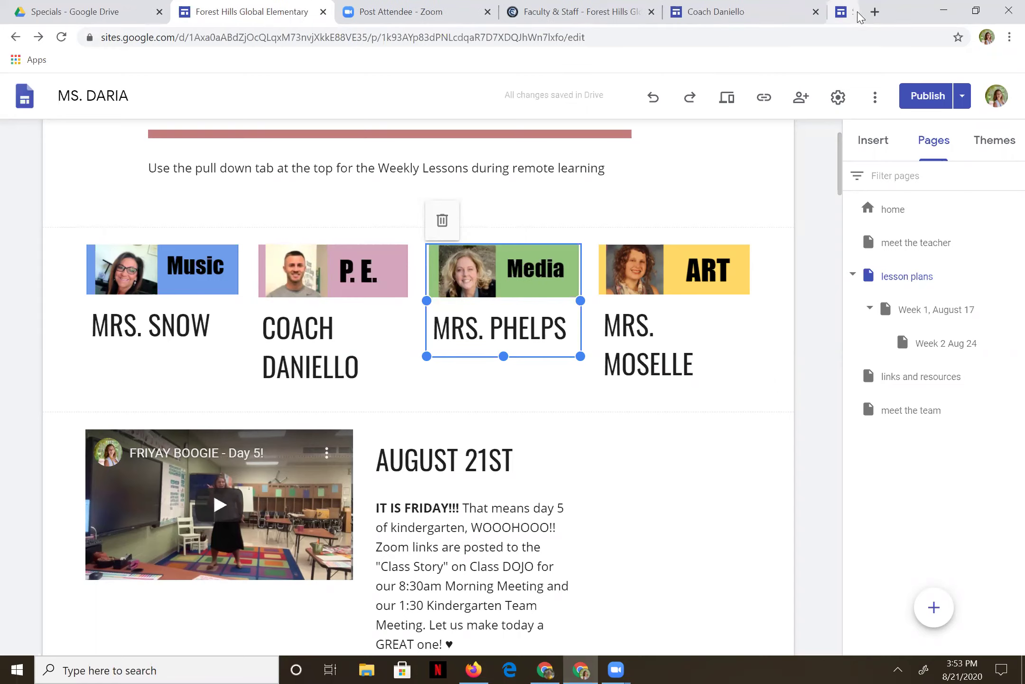
{"action": "left_click", "coordinate": [846, 11]}
Copy the address of the Forest Hills Media Center site opened through the Specials staff list, and return to the class website editor.
{"action": "left_click", "coordinate": [650, 14]}
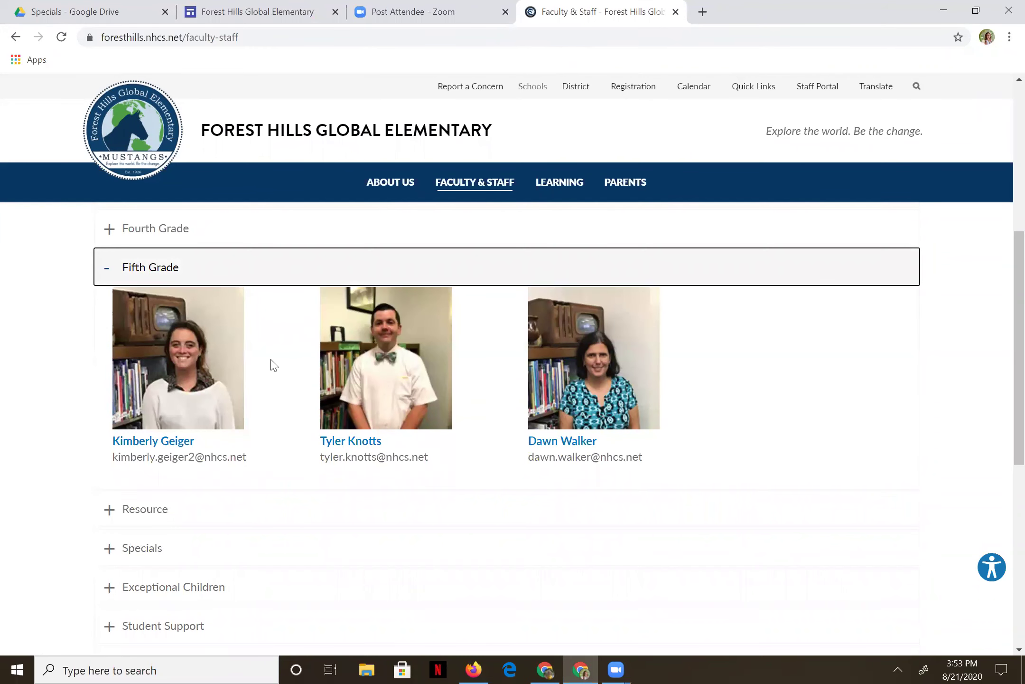
{"action": "left_click", "coordinate": [136, 549]}
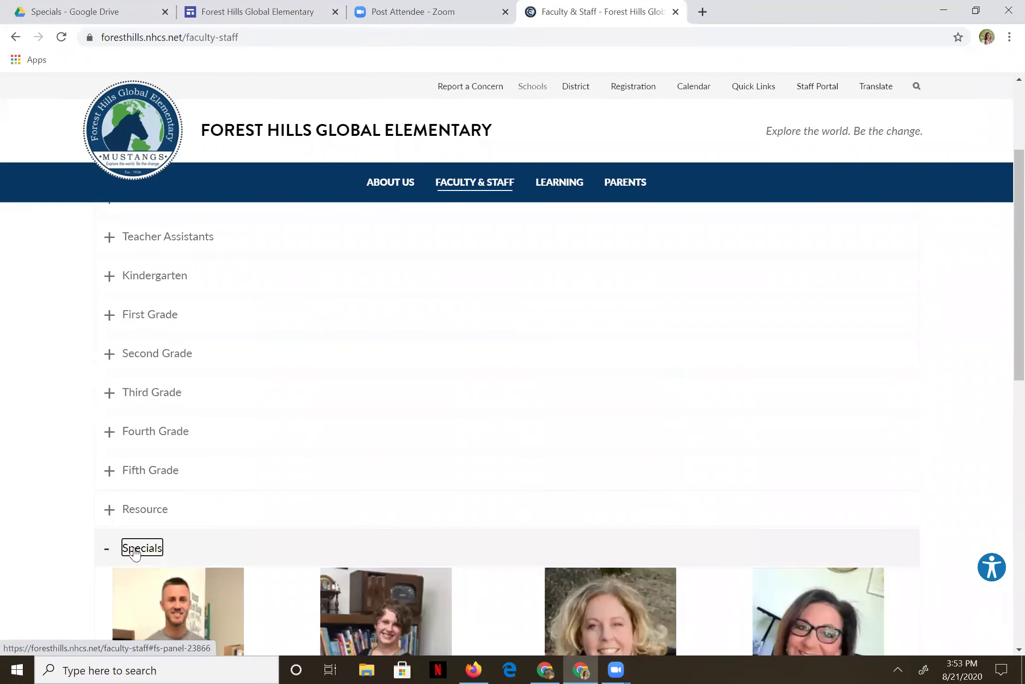
{"action": "scroll", "coordinate": [677, 404], "scroll_direction": "down", "scroll_amount": 3}
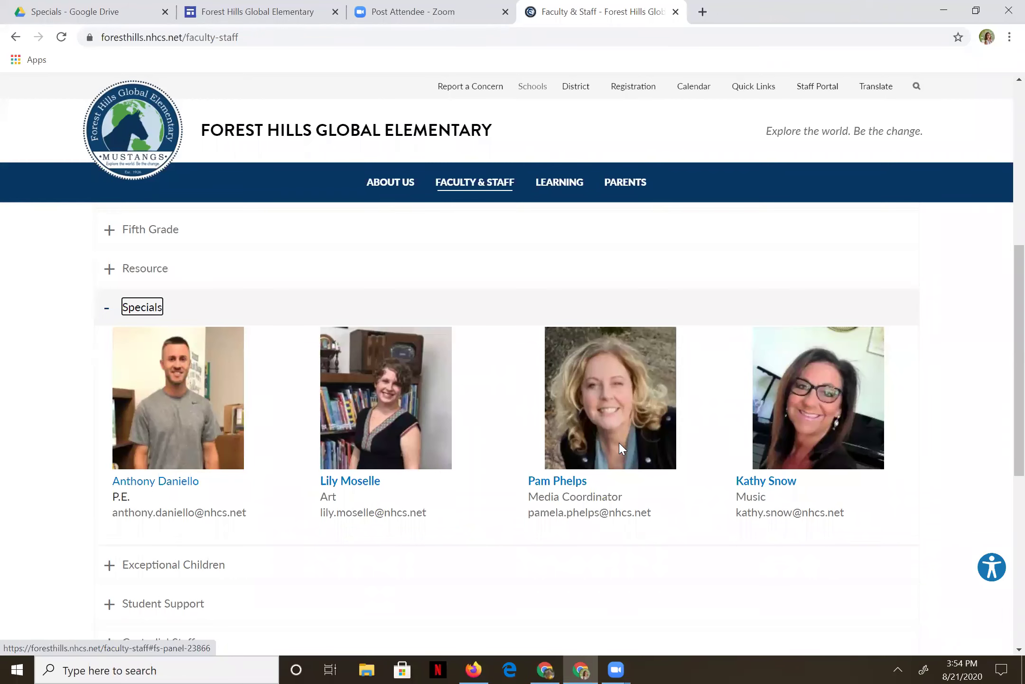
{"action": "left_click", "coordinate": [572, 481]}
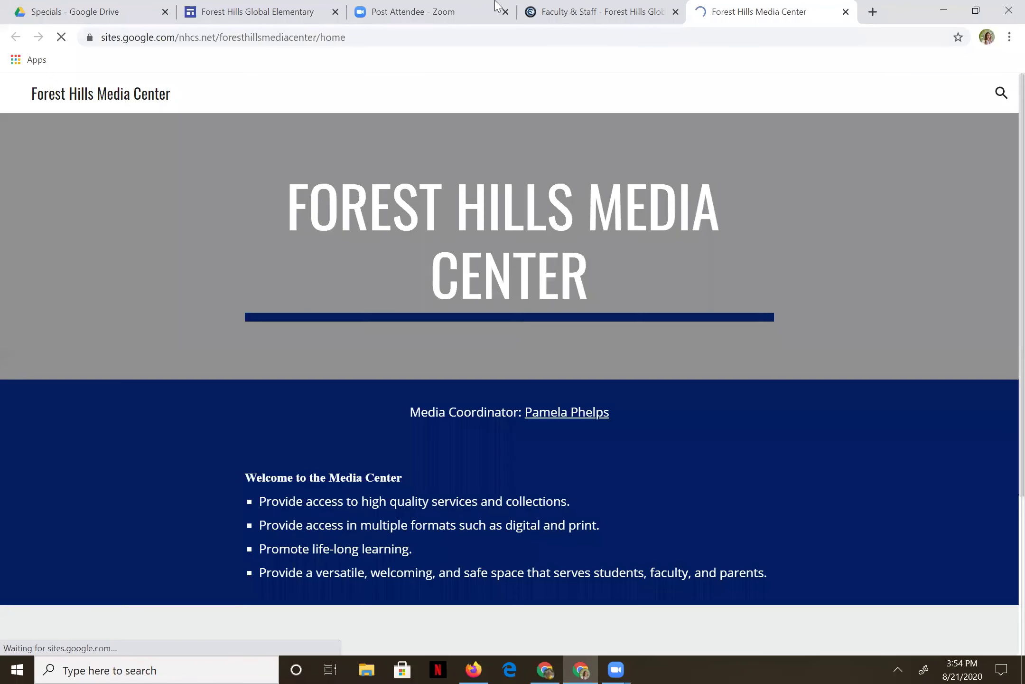
{"action": "left_click", "coordinate": [374, 35]}
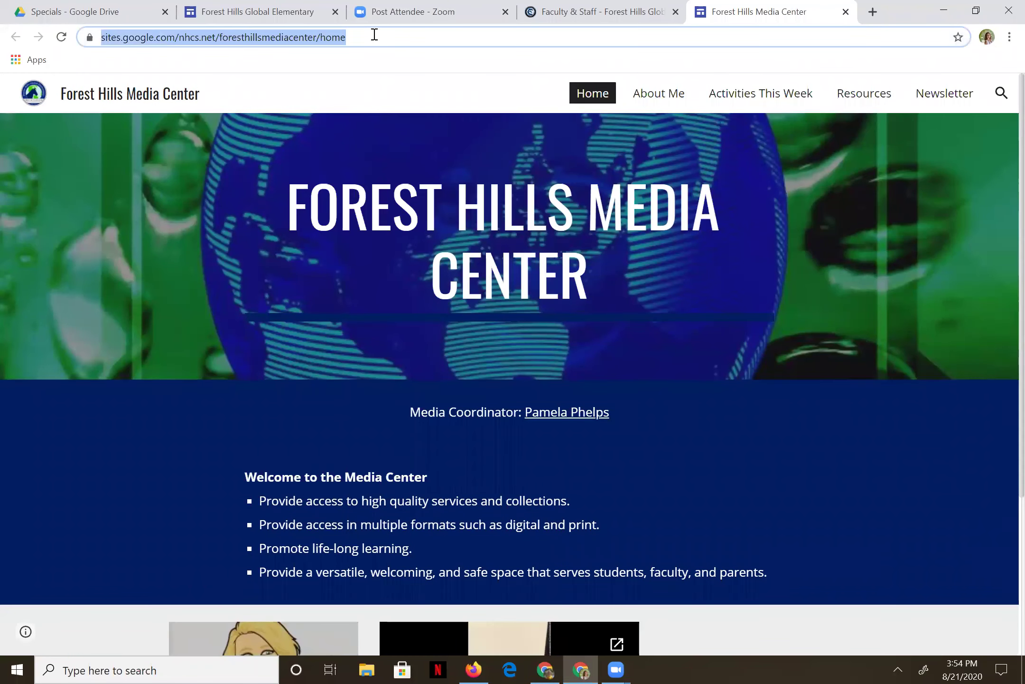
{"action": "left_click", "coordinate": [295, 12]}
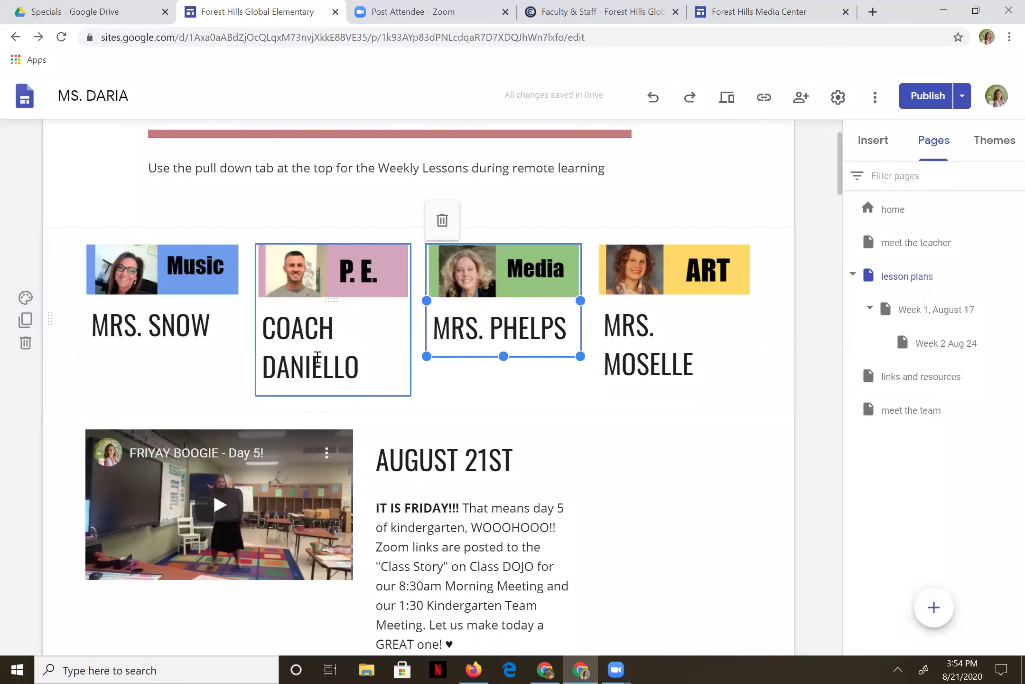
Link the Media image to the copied Forest Hills Media Center site address.
{"action": "left_click", "coordinate": [489, 248]}
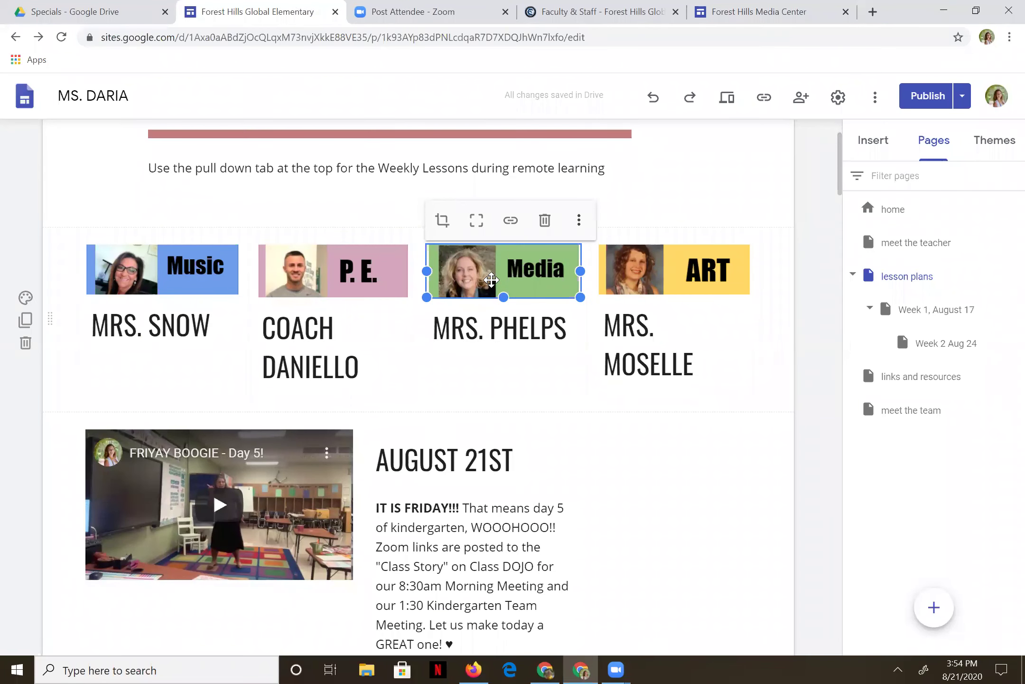
{"action": "left_click", "coordinate": [509, 220]}
{"action": "key", "text": "ctrl+v"}
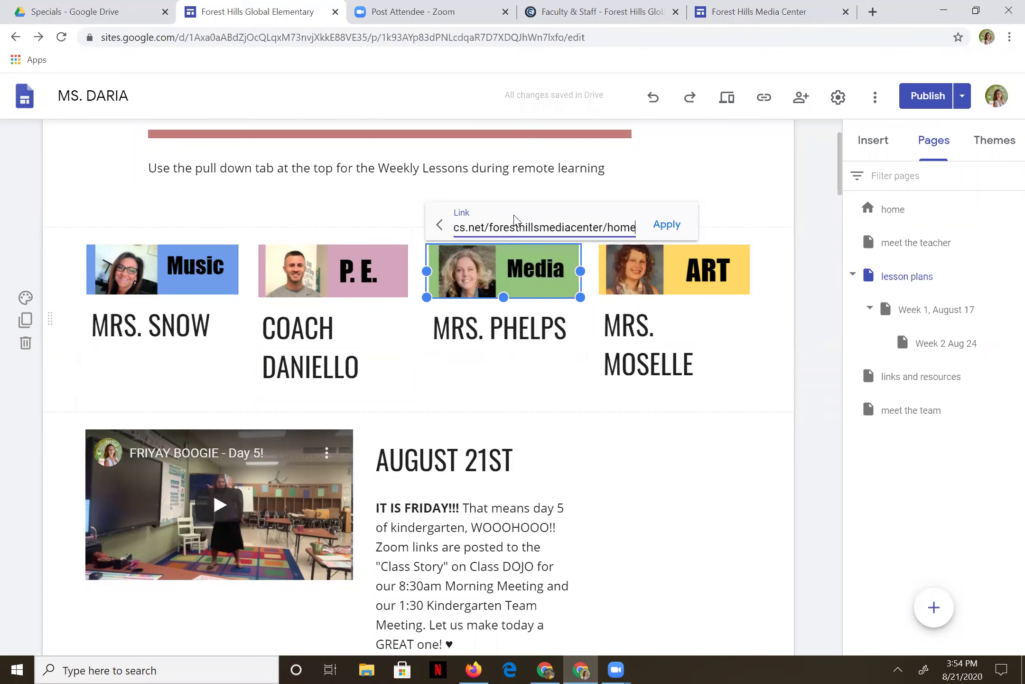
{"action": "left_click", "coordinate": [710, 293]}
Link the Art image to the art teacher's site, using the address copied from the site opened through the Specials staff list.
{"action": "left_click", "coordinate": [694, 273]}
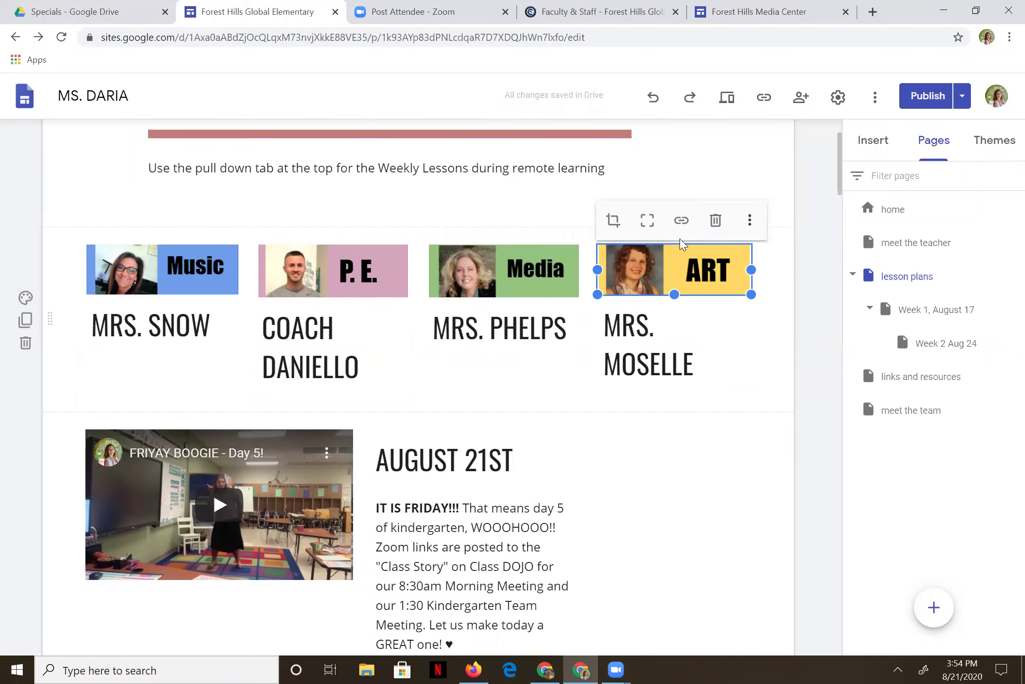
{"action": "left_click", "coordinate": [599, 19]}
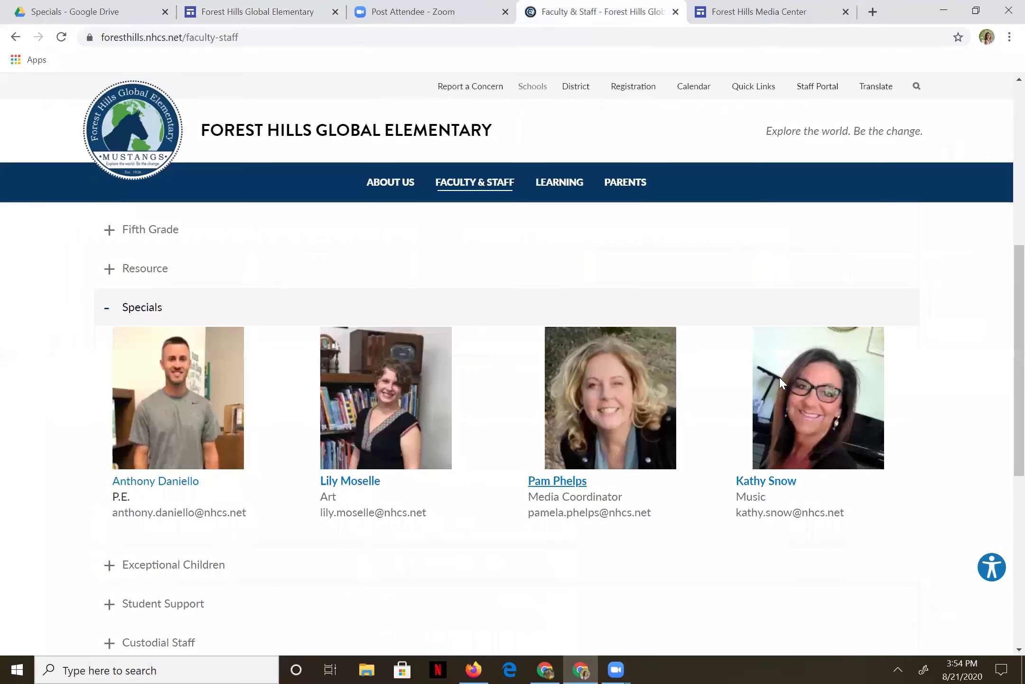
{"action": "left_click", "coordinate": [344, 479]}
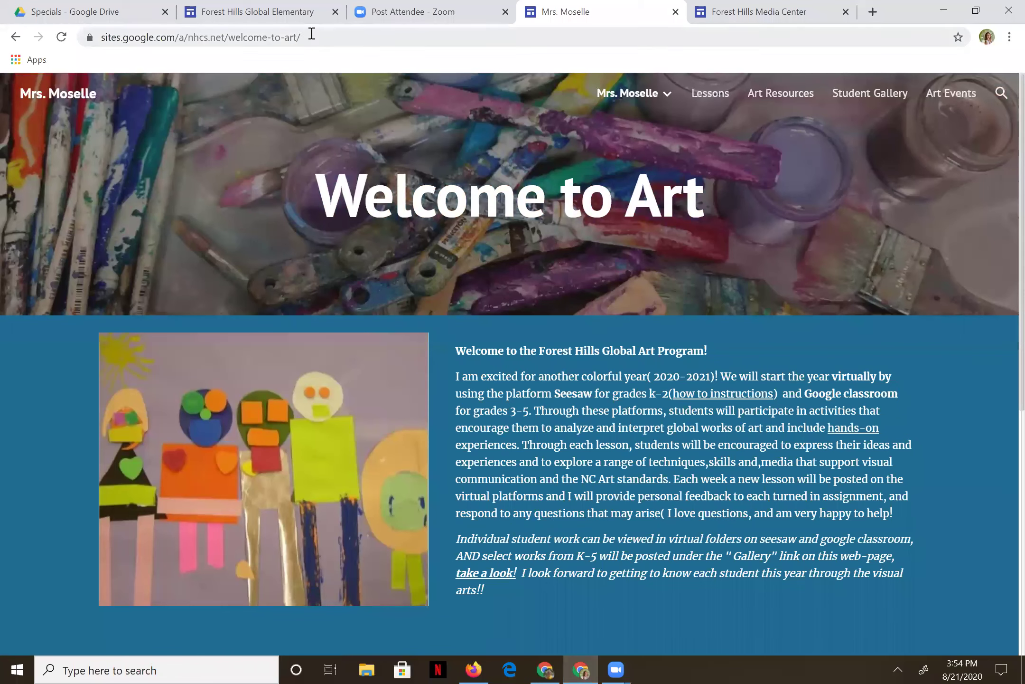
{"action": "left_click", "coordinate": [312, 34]}
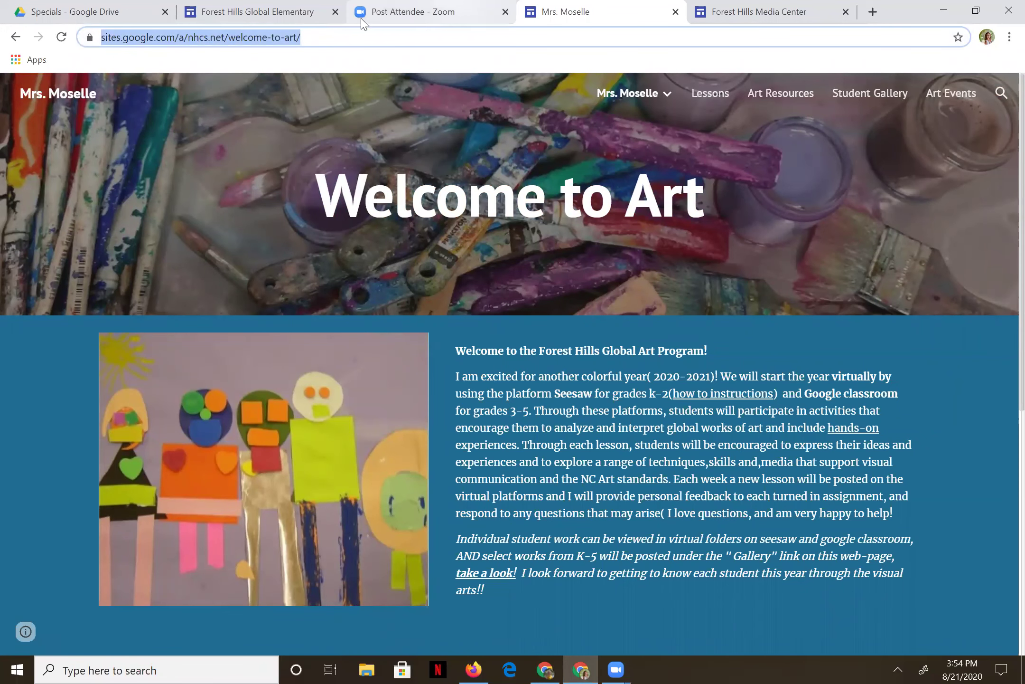
{"action": "left_click", "coordinate": [297, 11]}
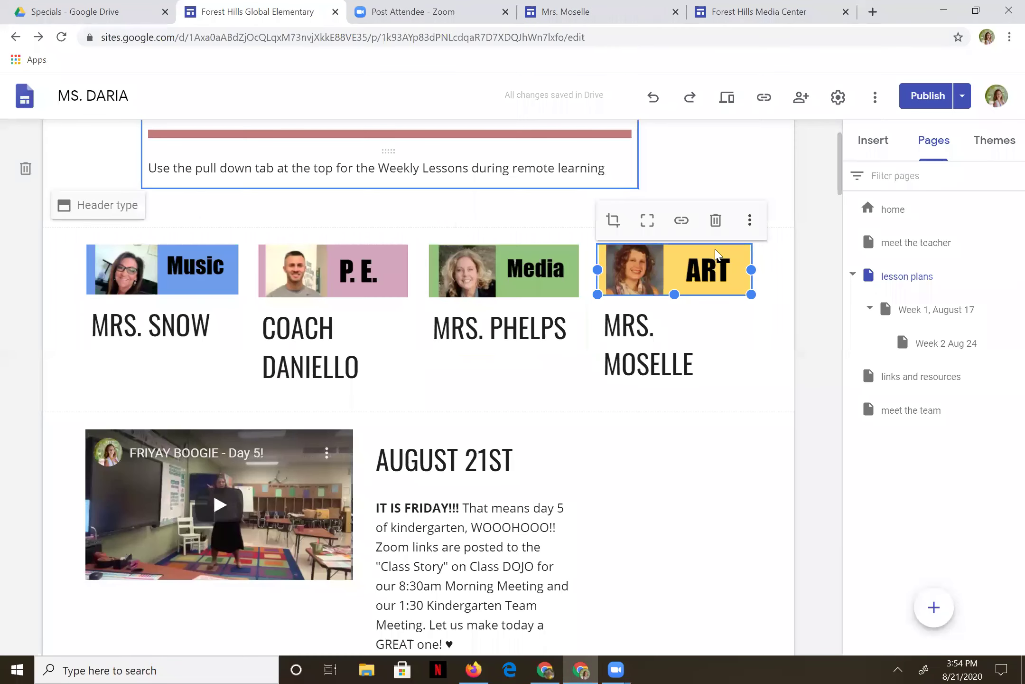
{"action": "left_click", "coordinate": [682, 220]}
{"action": "key", "text": "ctrl+v"}
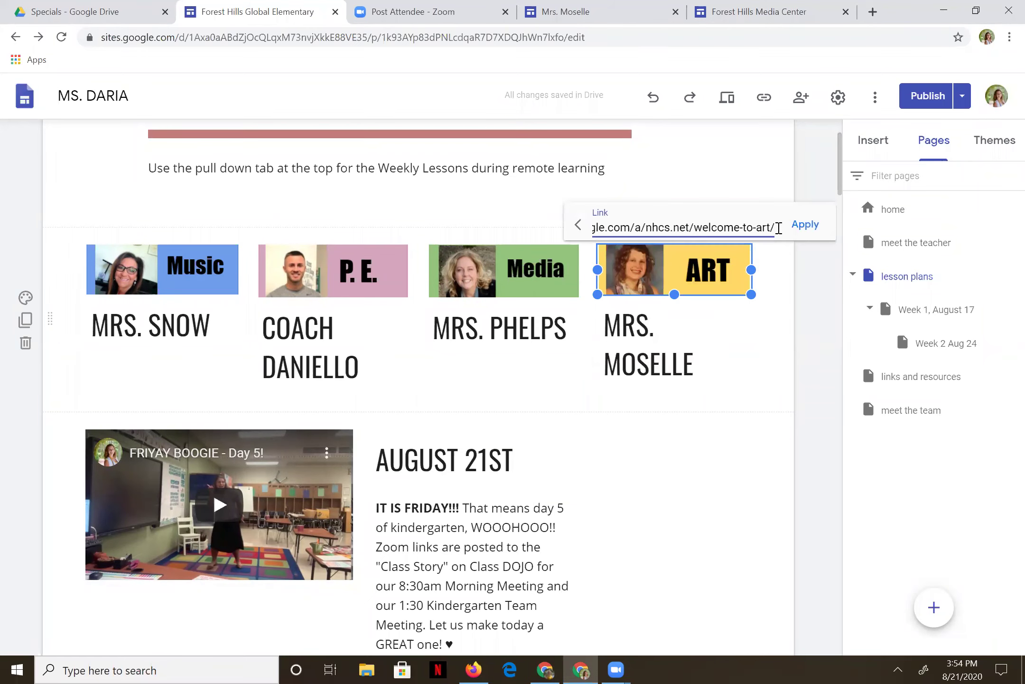
{"action": "left_click", "coordinate": [802, 226]}
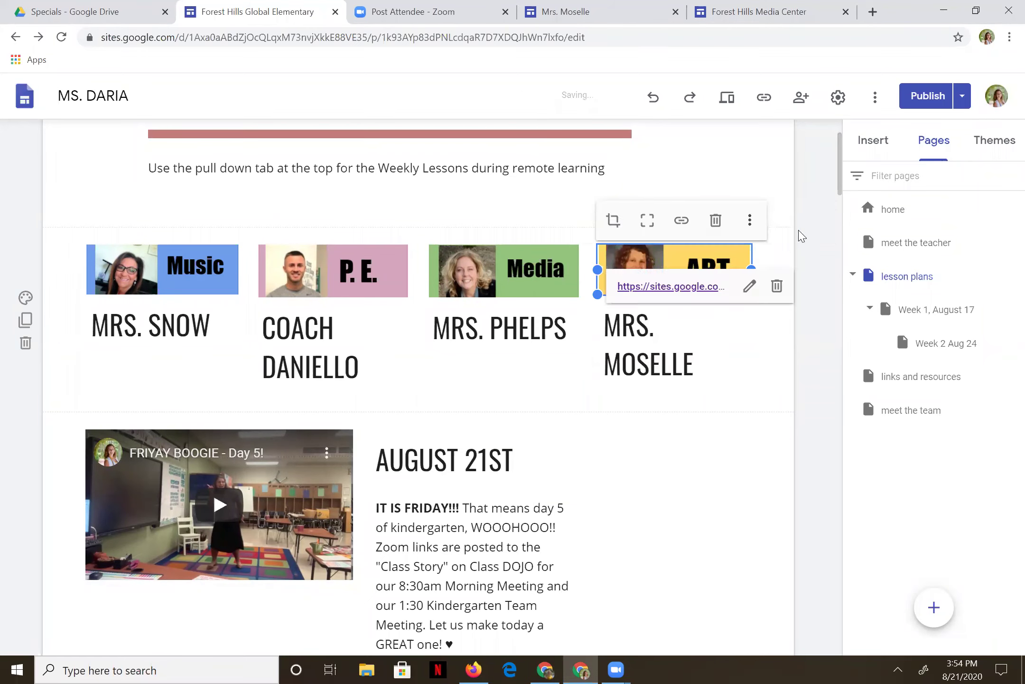
{"action": "left_click", "coordinate": [680, 429]}
Add a full-width text box above the row of specials images reading "Choose Your Daily Specials Class".
{"action": "scroll", "coordinate": [679, 429], "scroll_direction": "up", "scroll_amount": 2}
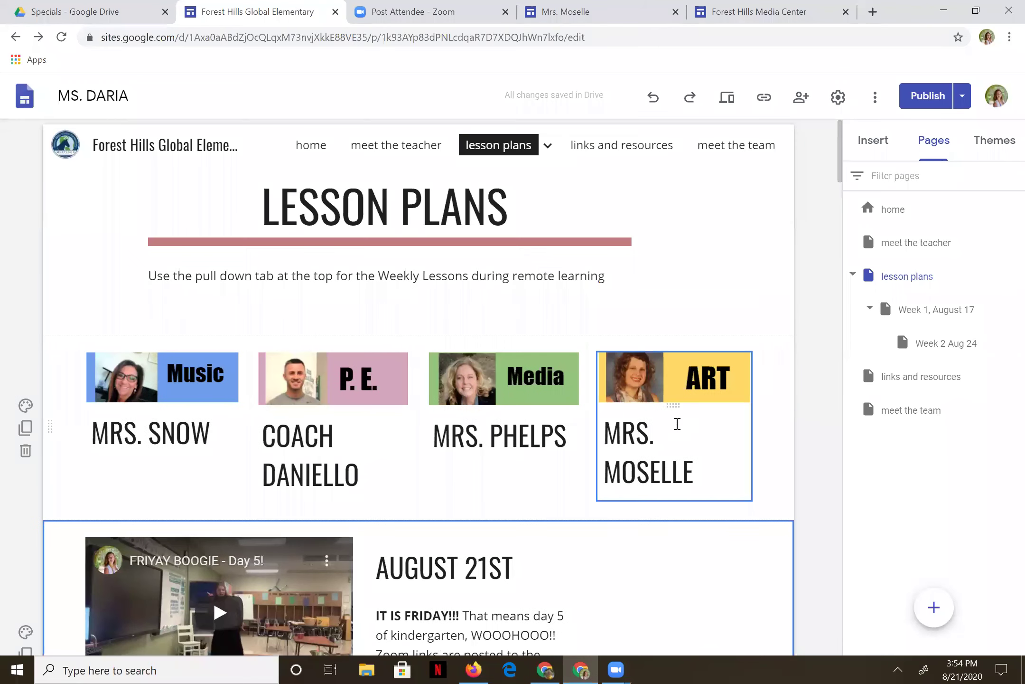
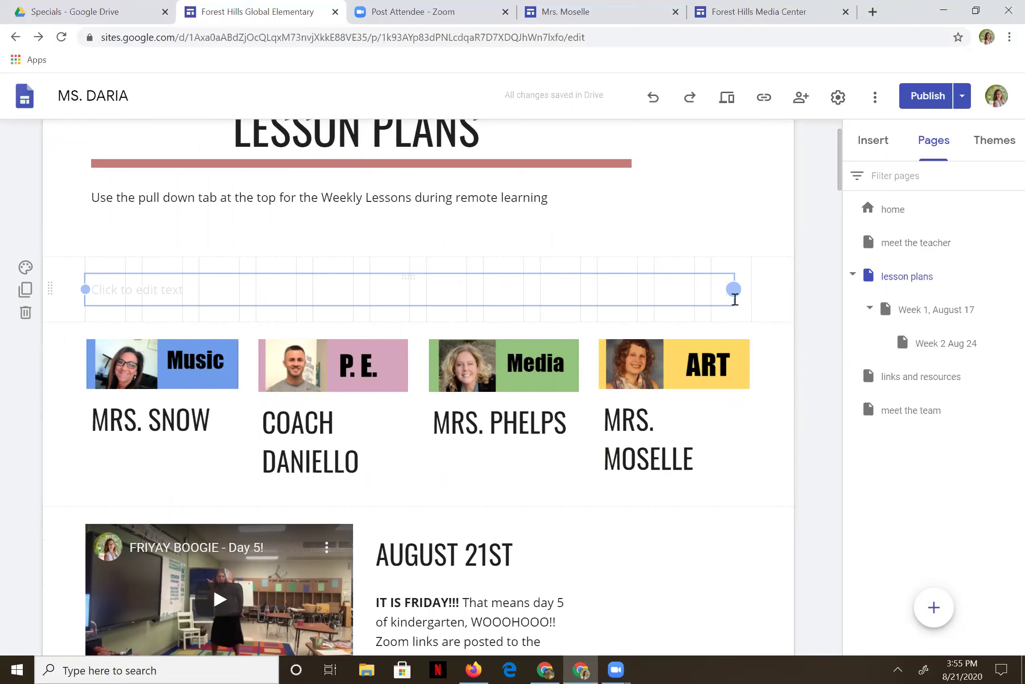
{"action": "left_click", "coordinate": [232, 293]}
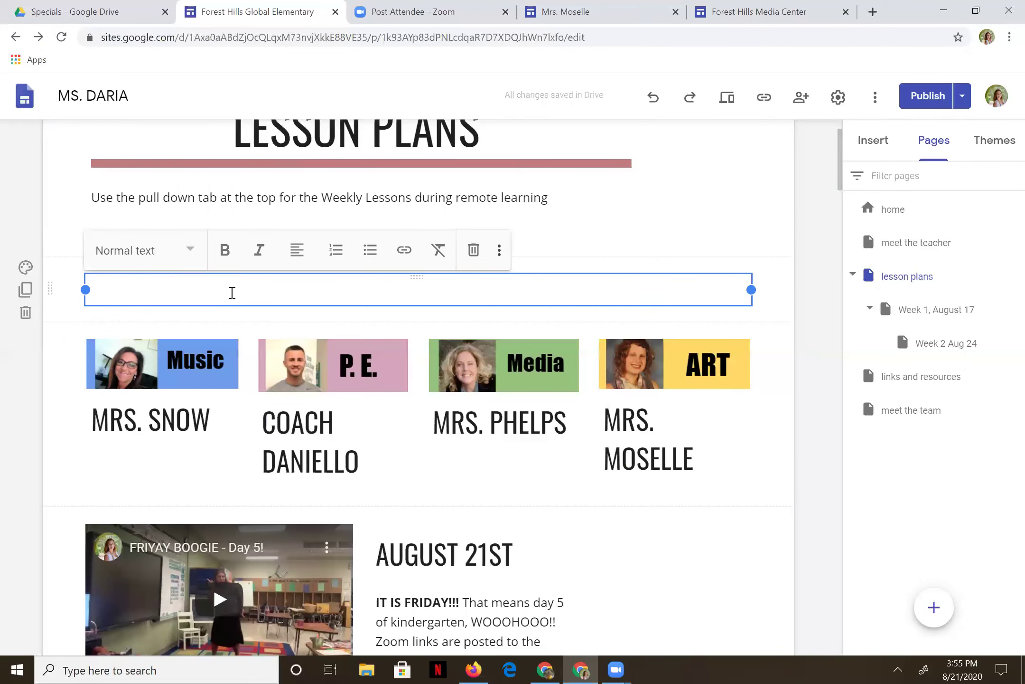
{"action": "type", "text": "Choose Your"}
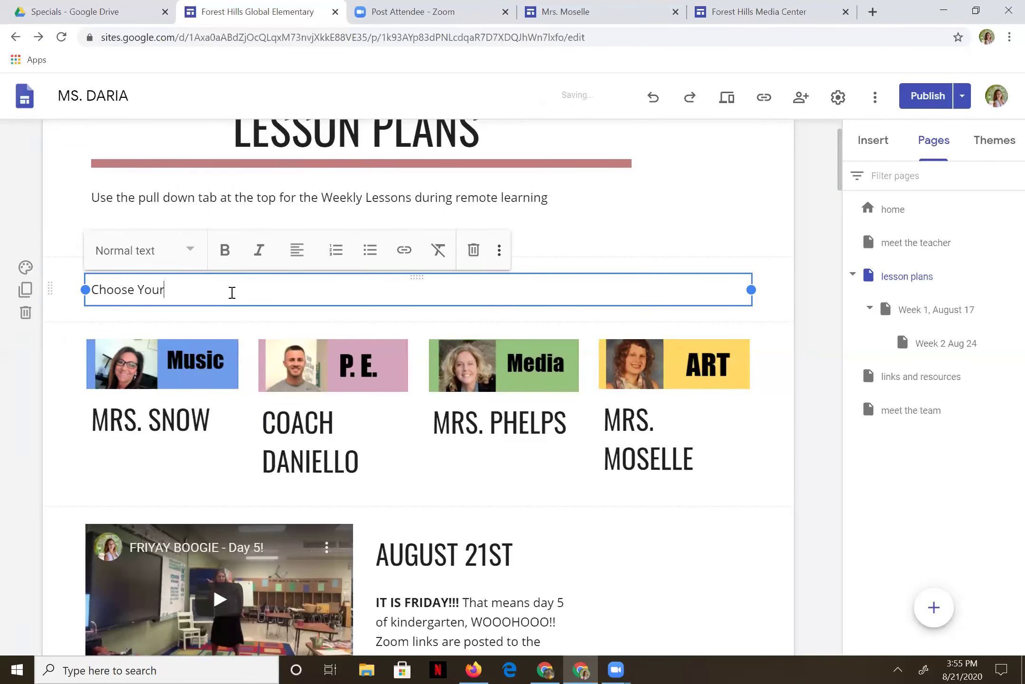
{"action": "type", "text": " Daily Specials Class"}
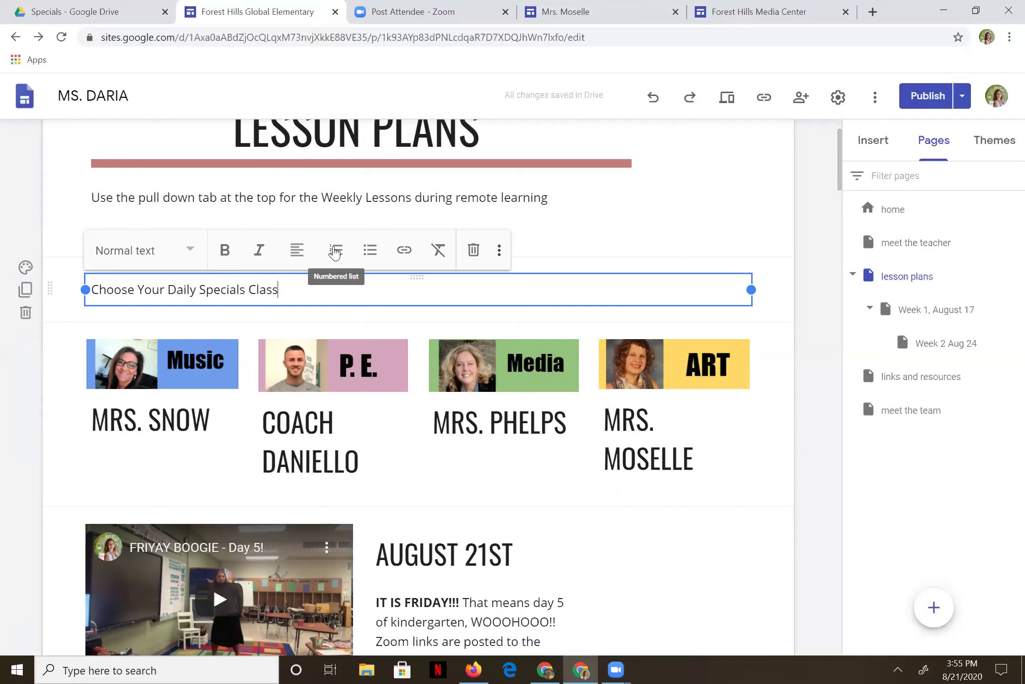
Centre the "Choose Your Daily Specials Class" text and give it the Title style.
{"action": "left_click", "coordinate": [297, 250]}
{"action": "left_click", "coordinate": [298, 294]}
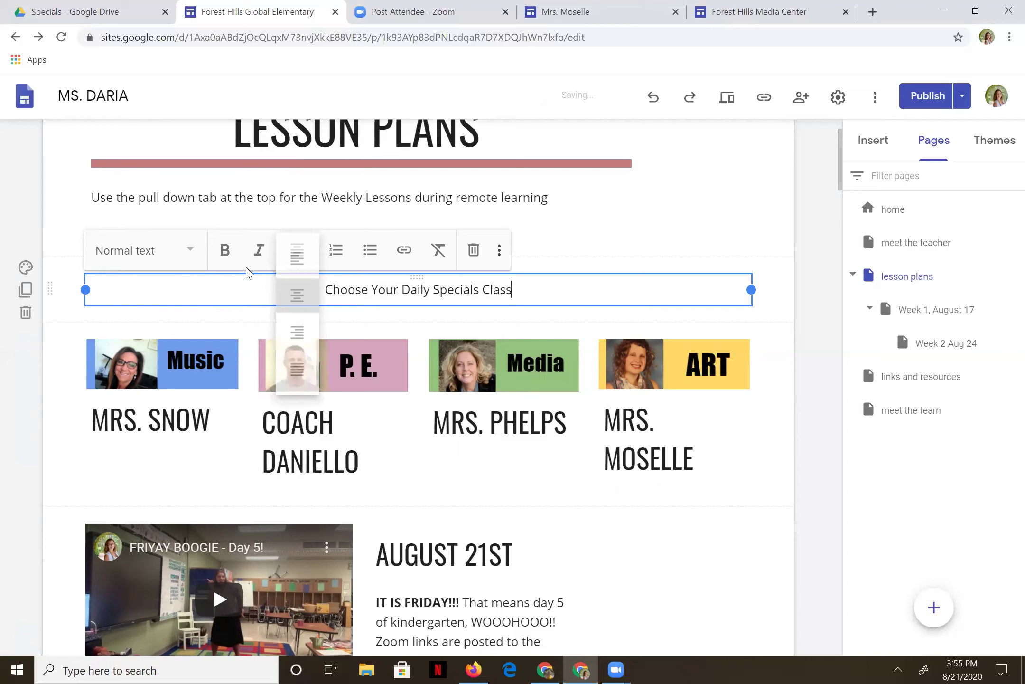
{"action": "left_click", "coordinate": [190, 251]}
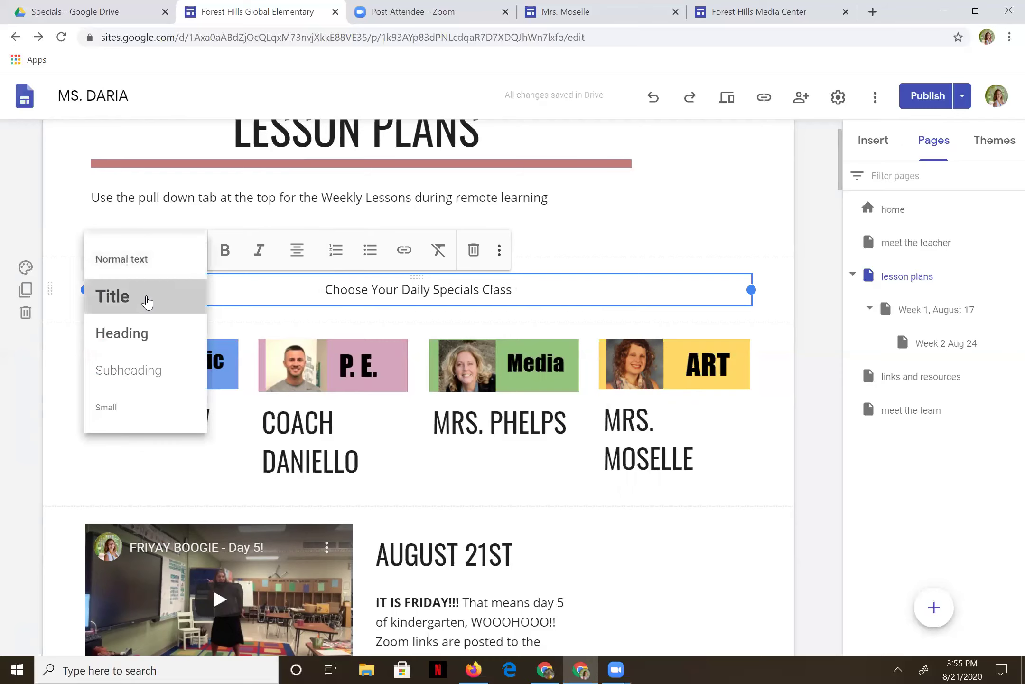
{"action": "left_click", "coordinate": [147, 302]}
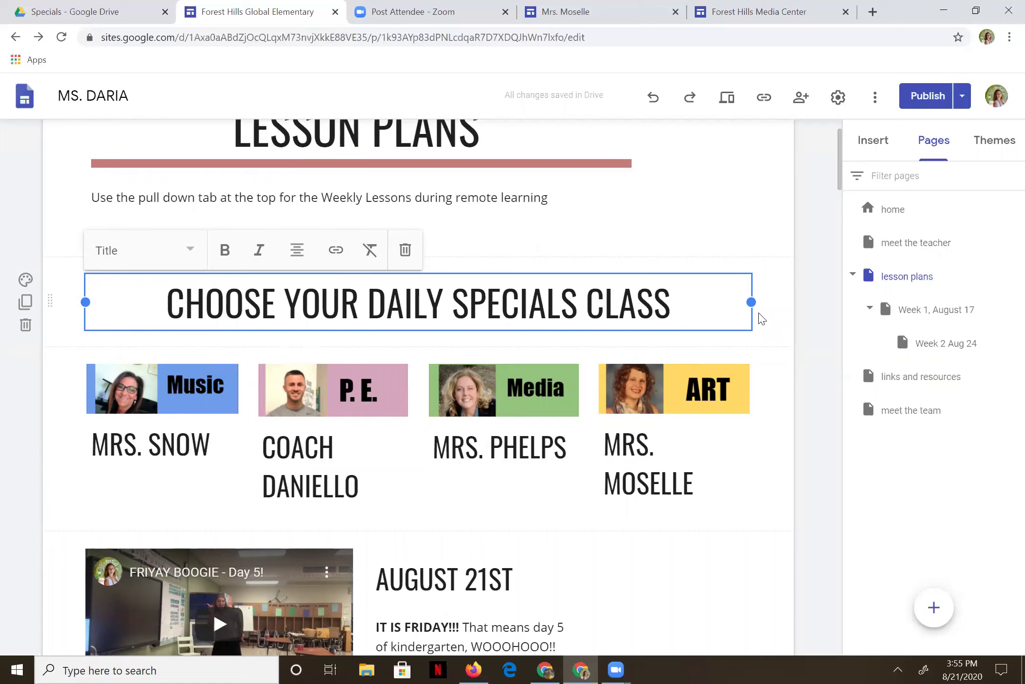
Add a text box below the title reading 'Click on the pictures below. Then look under the "Lessons" or "Activities" tab for weekly lessons'.
{"action": "double_click", "coordinate": [416, 346]}
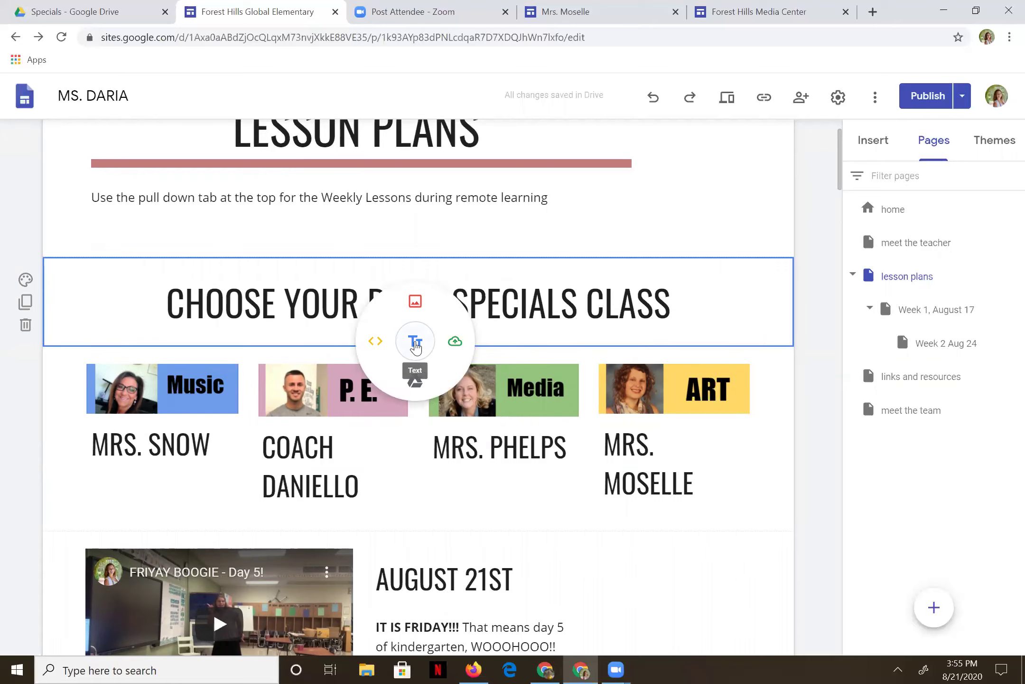
{"action": "left_click", "coordinate": [416, 343]}
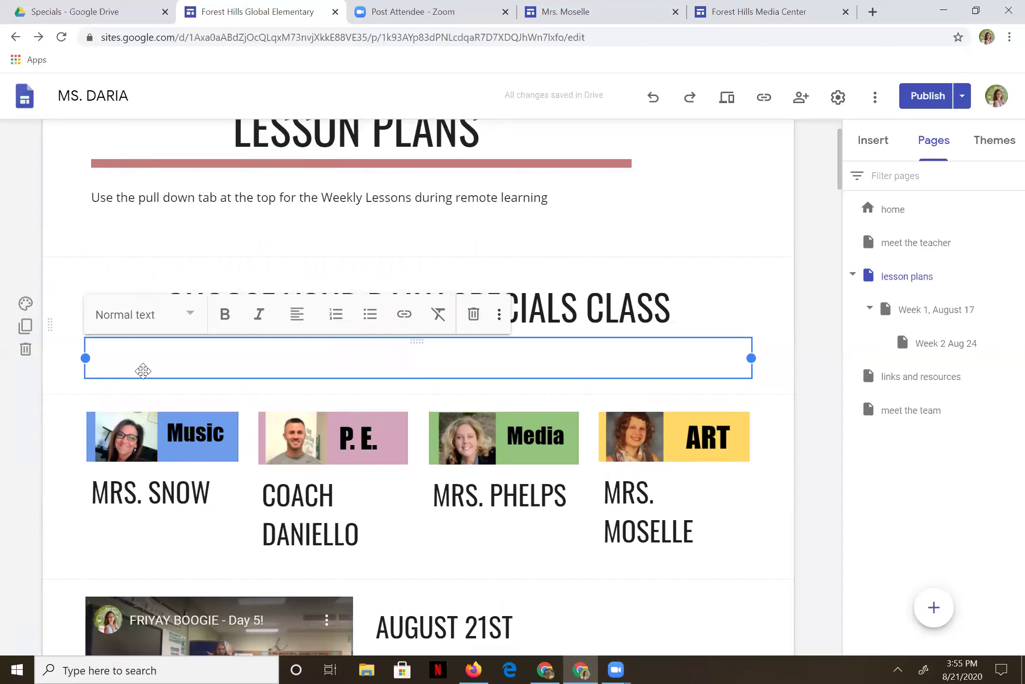
{"action": "type", "text": "Clci"}
{"action": "type", "text": "ick on the pictures "}
{"action": "type", "text": "below "}
{"action": "type", "text": ". Then look under "}
{"action": "type", "text": "the "}
{"action": "type", "text": ":Lesson"}
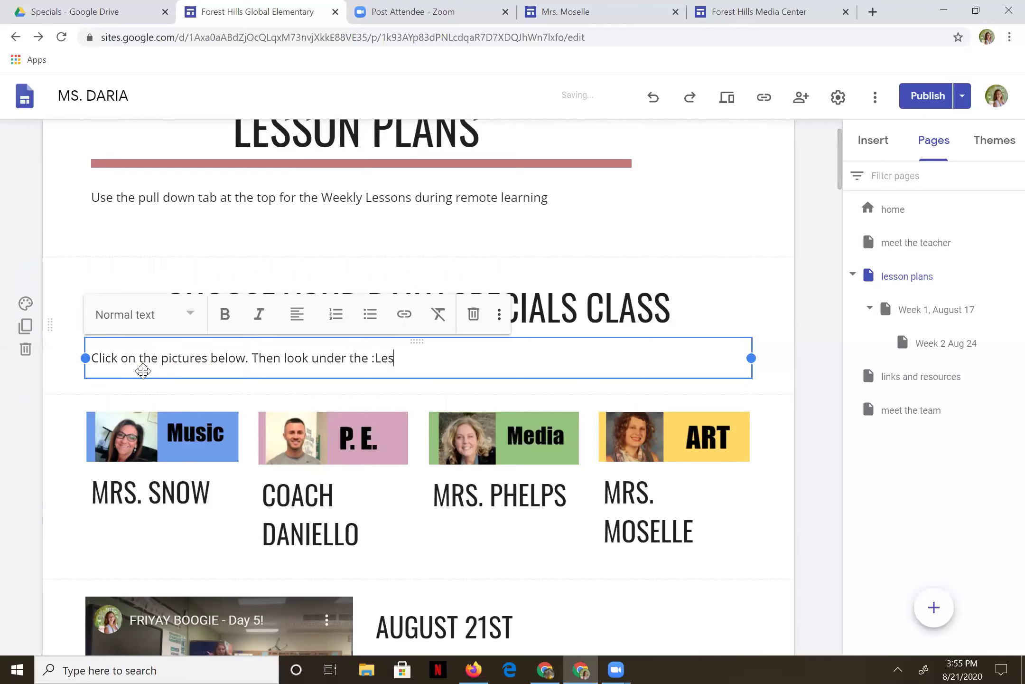
{"action": "key", "text": "BackSpace"}
{"action": "key", "text": "BackSpace"}
{"action": "key", "text": "BackSpace"}
{"action": "key", "text": "BackSpace"}
{"action": "key", "text": "BackSpace"}
{"action": "type", "text": "Lessons\" or \"Activitiies"}
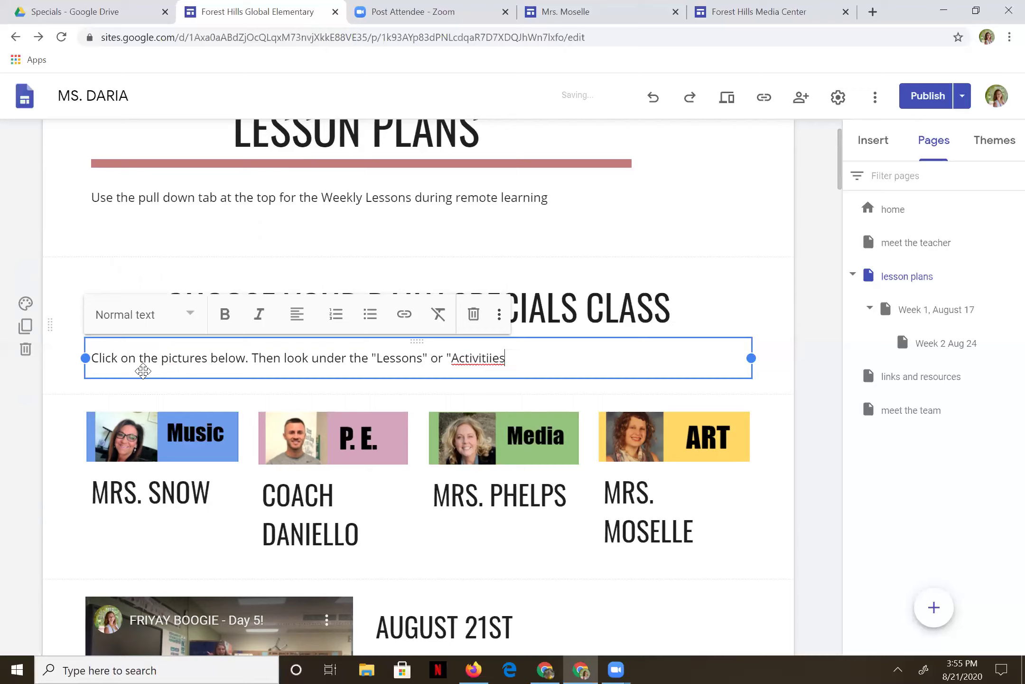
{"action": "key", "text": "BackSpace"}
{"action": "key", "text": "BackSpace"}
{"action": "key", "text": "BackSpace"}
{"action": "key", "text": "BackSpace"}
{"action": "key", "text": "BackSpace"}
{"action": "type", "text": "tes\" tab for weekly lessons"}
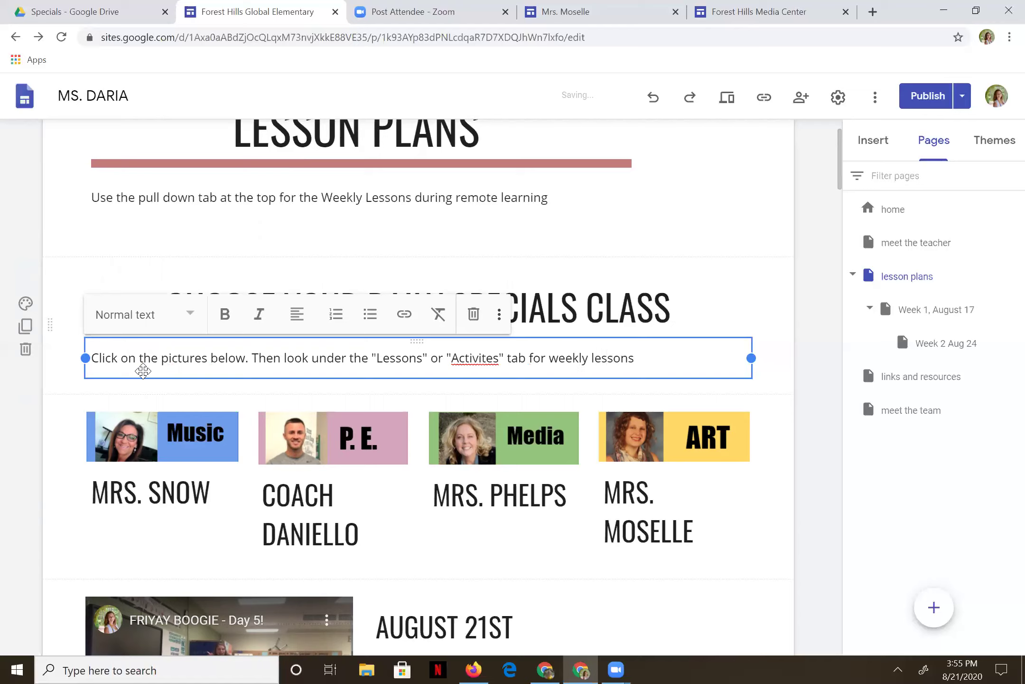
{"action": "right_click", "coordinate": [477, 360]}
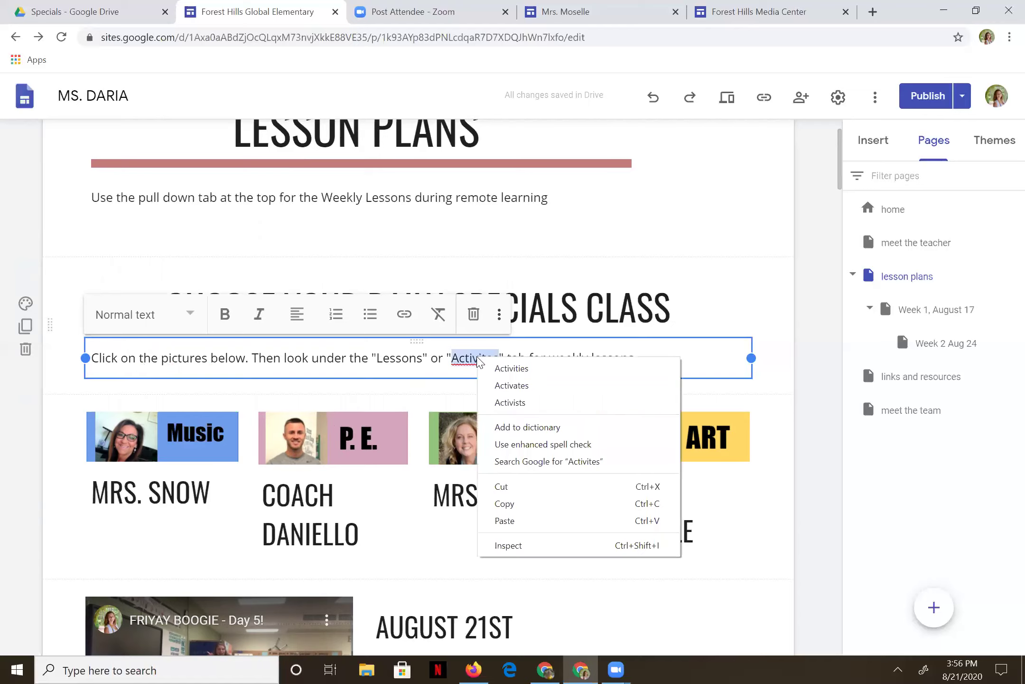
{"action": "left_click", "coordinate": [503, 368]}
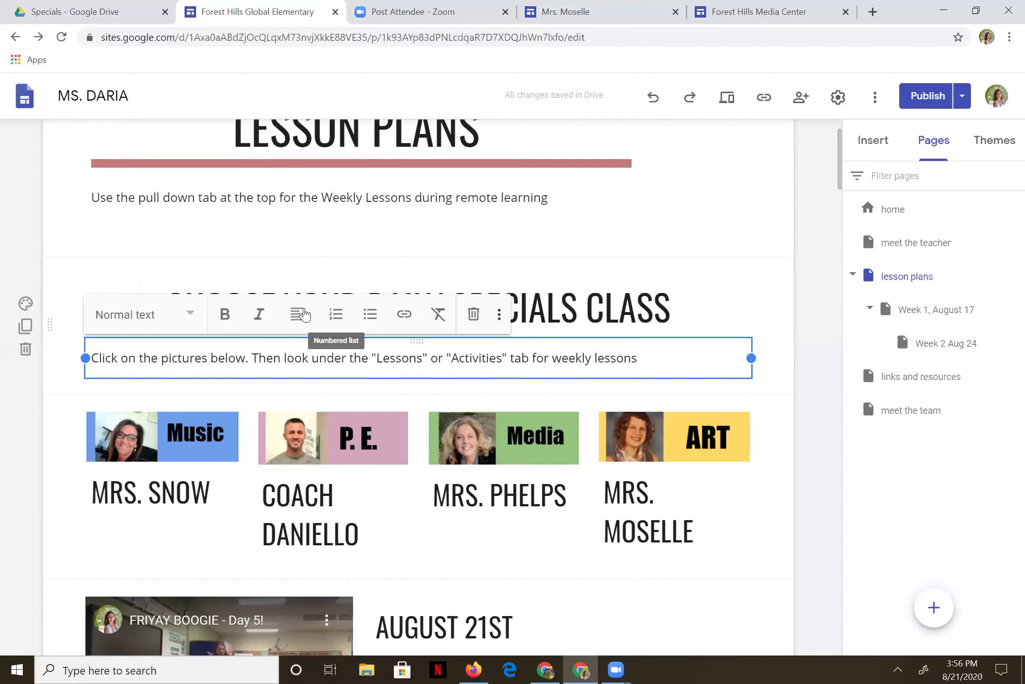
Give the instruction text below the specials title the Subheading style and centre it.
{"action": "left_click", "coordinate": [193, 320]}
{"action": "left_click", "coordinate": [145, 397]}
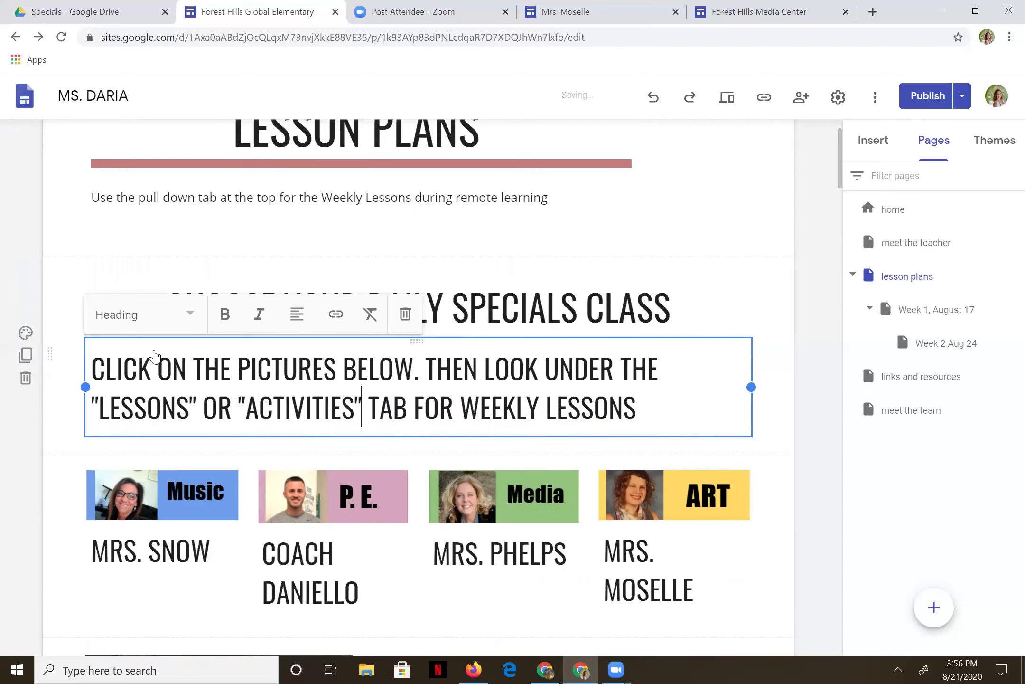
{"action": "left_click", "coordinate": [190, 320]}
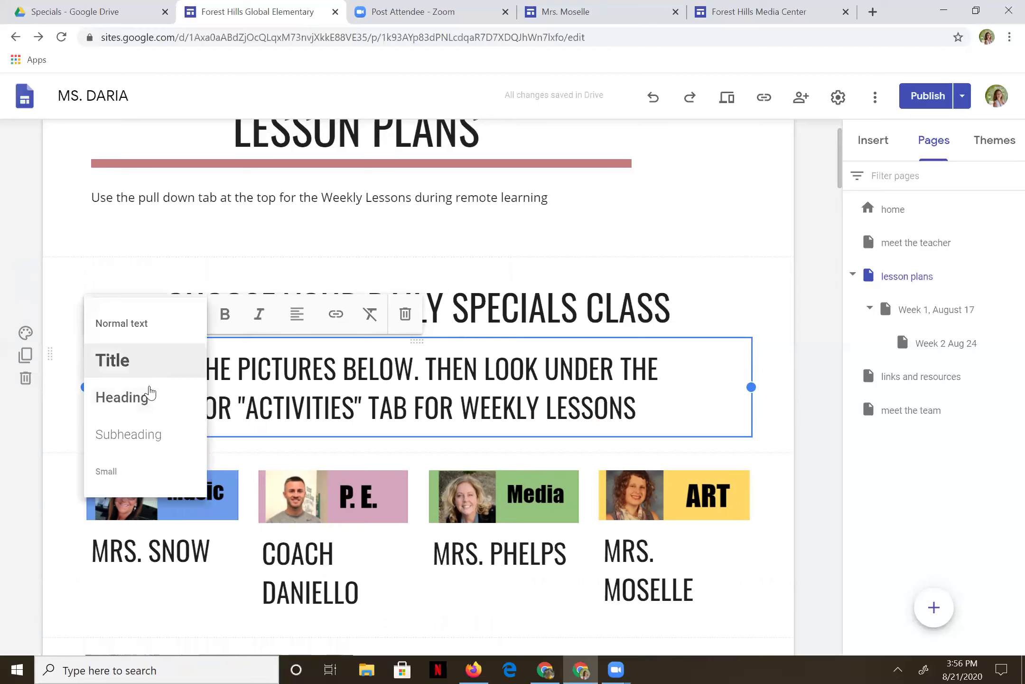
{"action": "left_click", "coordinate": [145, 434]}
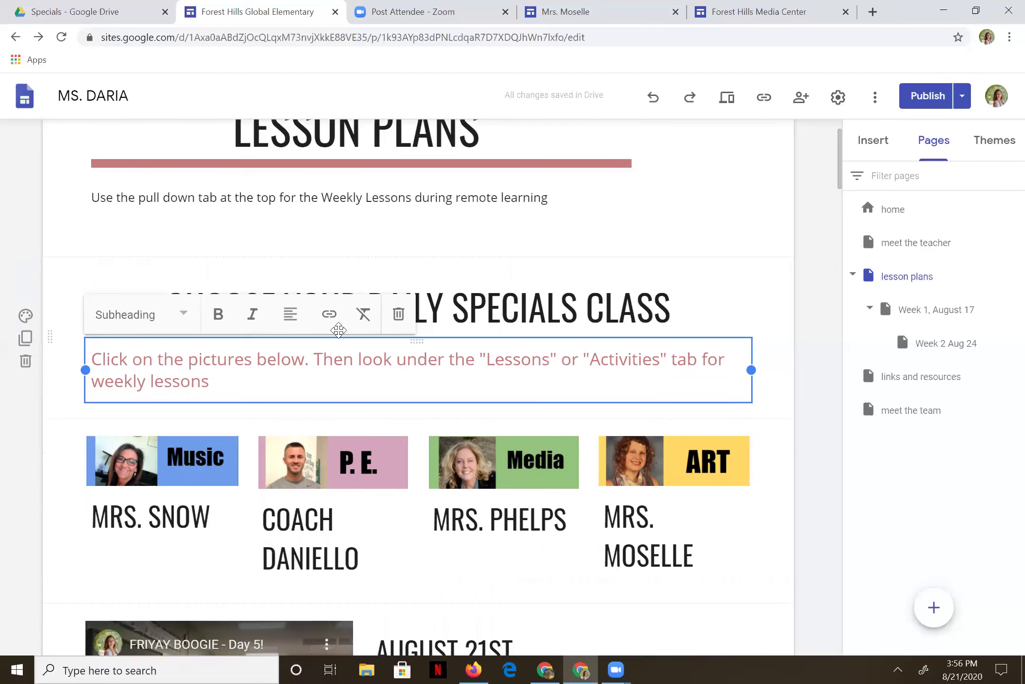
{"action": "left_click", "coordinate": [289, 314]}
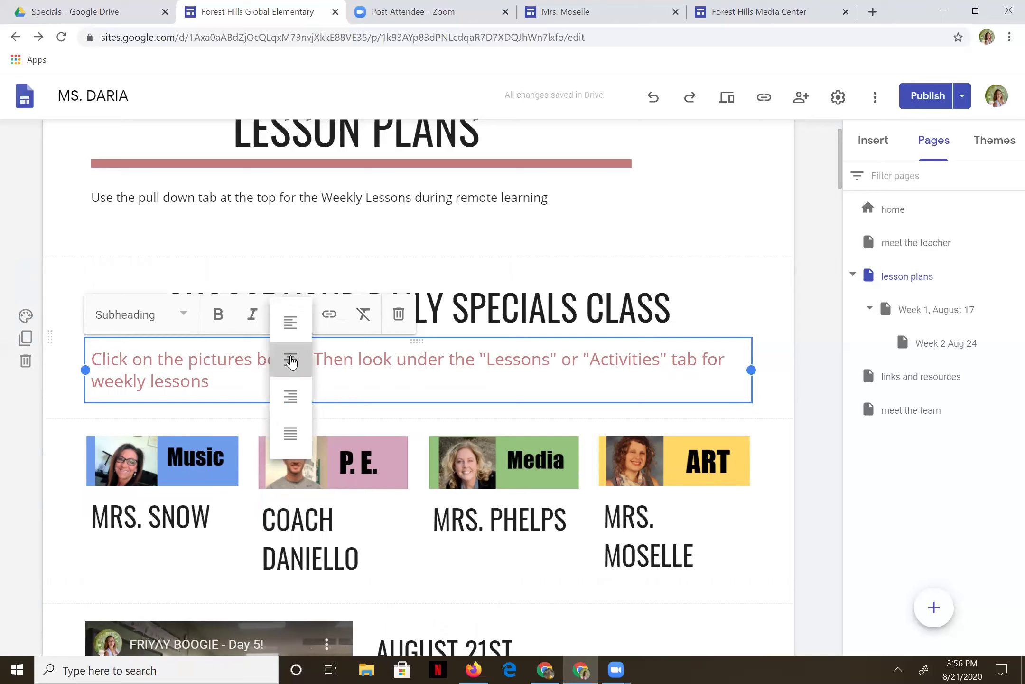
{"action": "left_click", "coordinate": [291, 357]}
{"action": "left_click", "coordinate": [744, 528]}
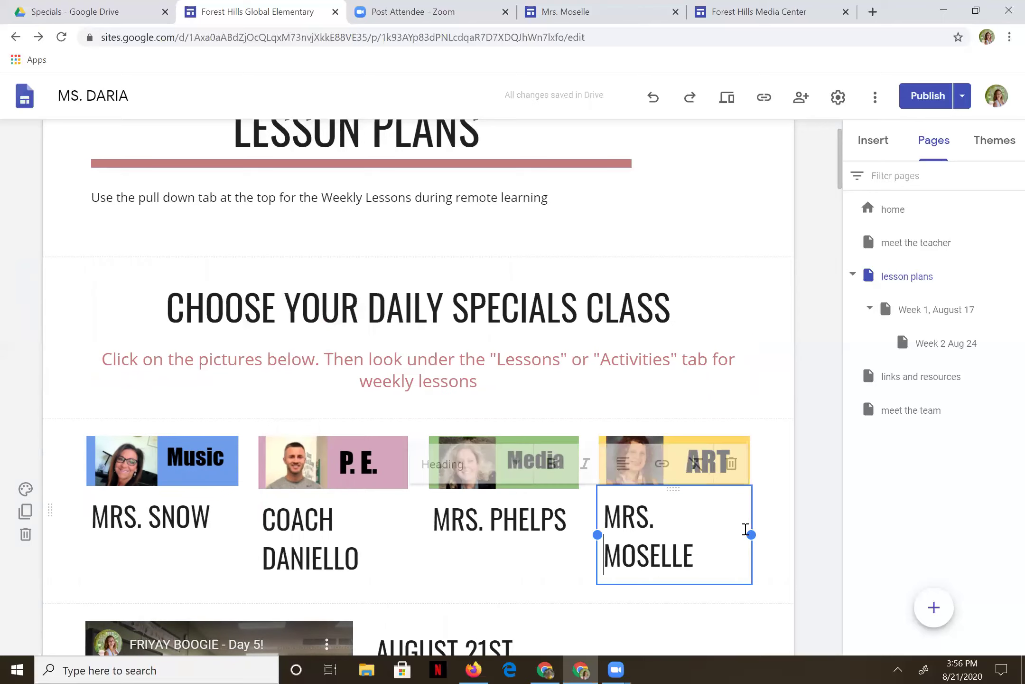
{"action": "left_click", "coordinate": [742, 610]}
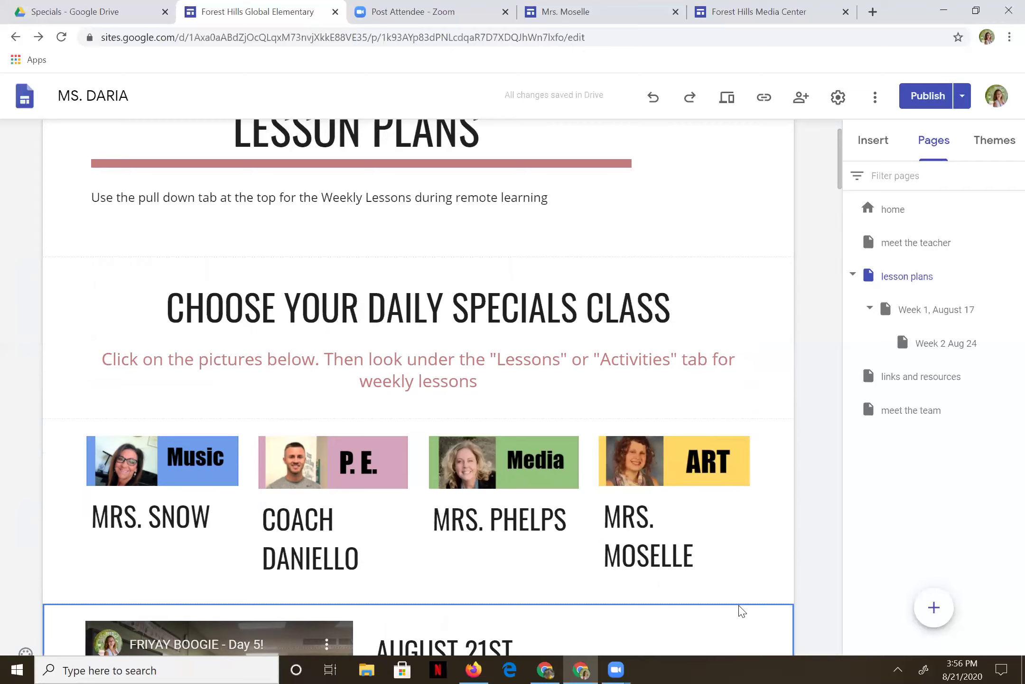
Review the draft changes to the class website and publish them.
{"action": "scroll", "coordinate": [794, 265], "scroll_direction": "up", "scroll_amount": 2}
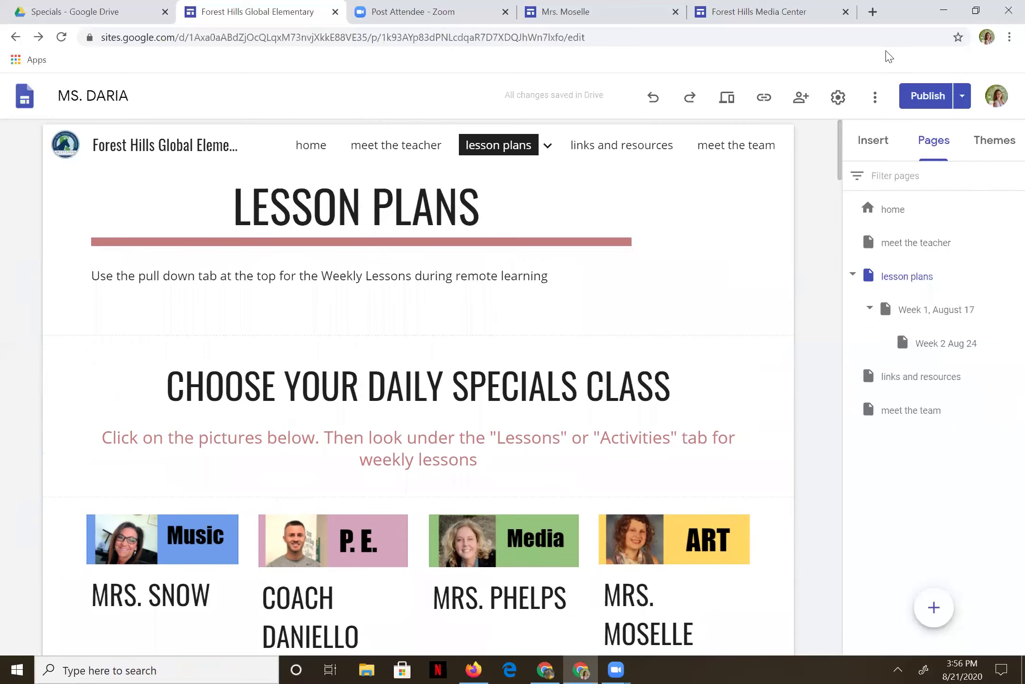
{"action": "left_click", "coordinate": [928, 98]}
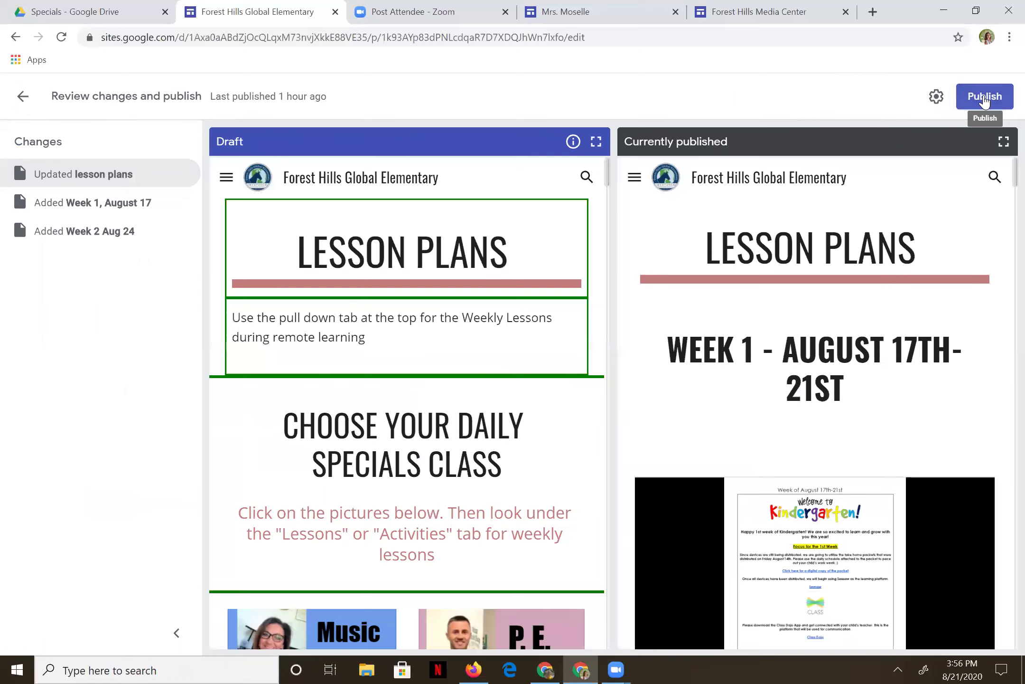
{"action": "left_click", "coordinate": [985, 98]}
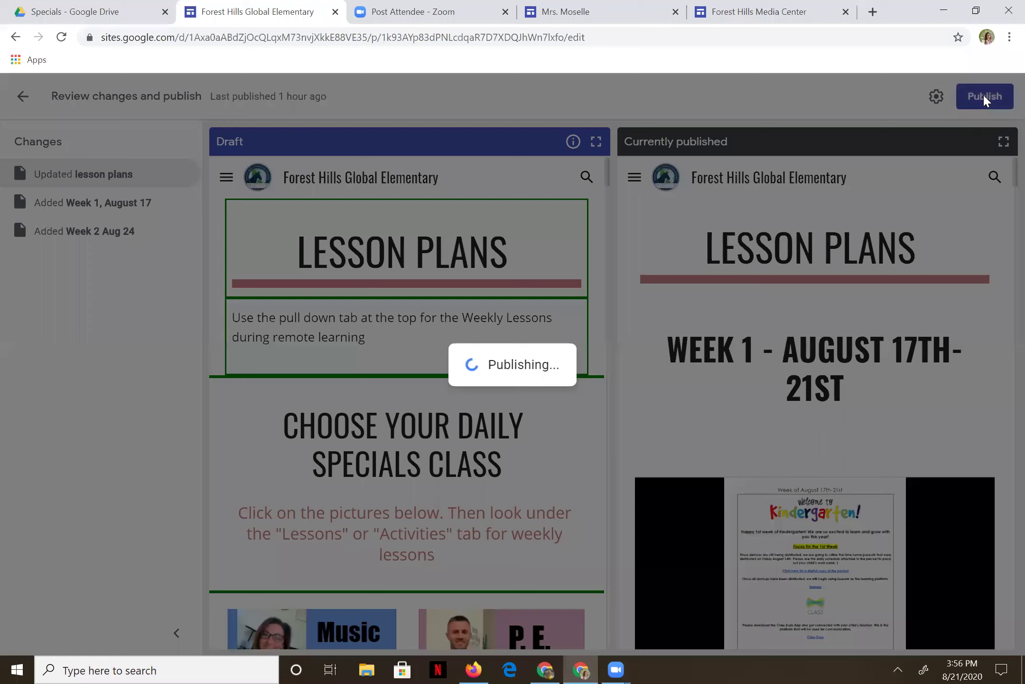